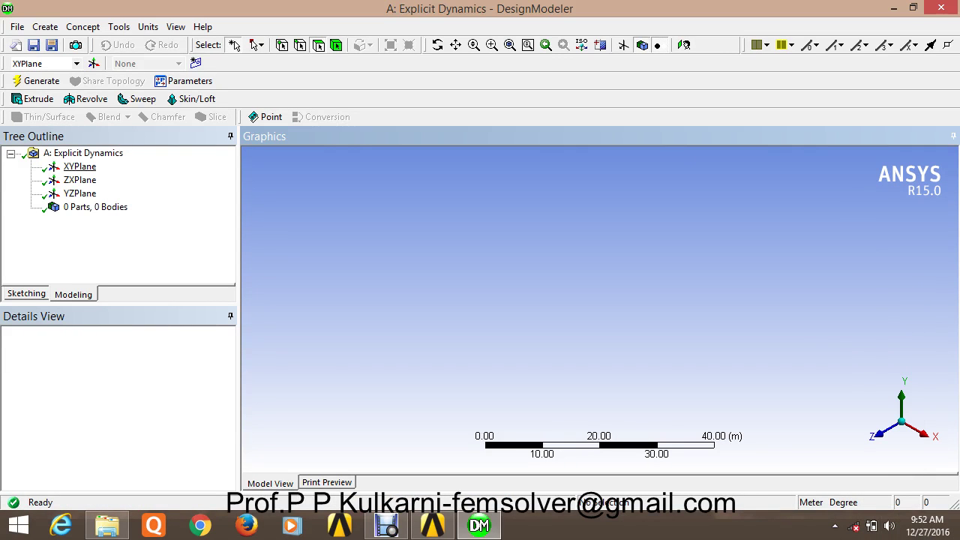
Step: Start a circle sketch on the XY plane viewed face-on, with the length unit changed to millimetres
{"action": "left_click", "coordinate": [79, 166]}
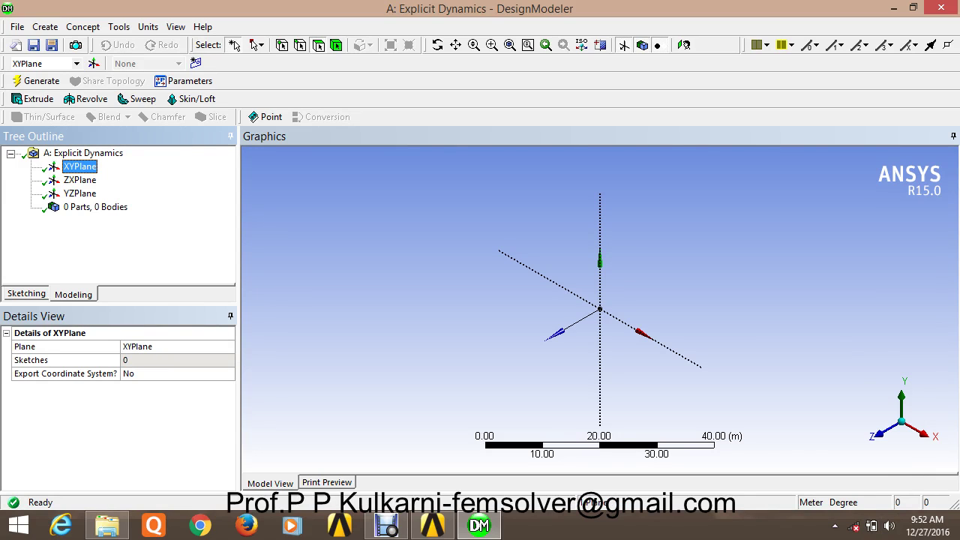
{"action": "left_click", "coordinate": [684, 45]}
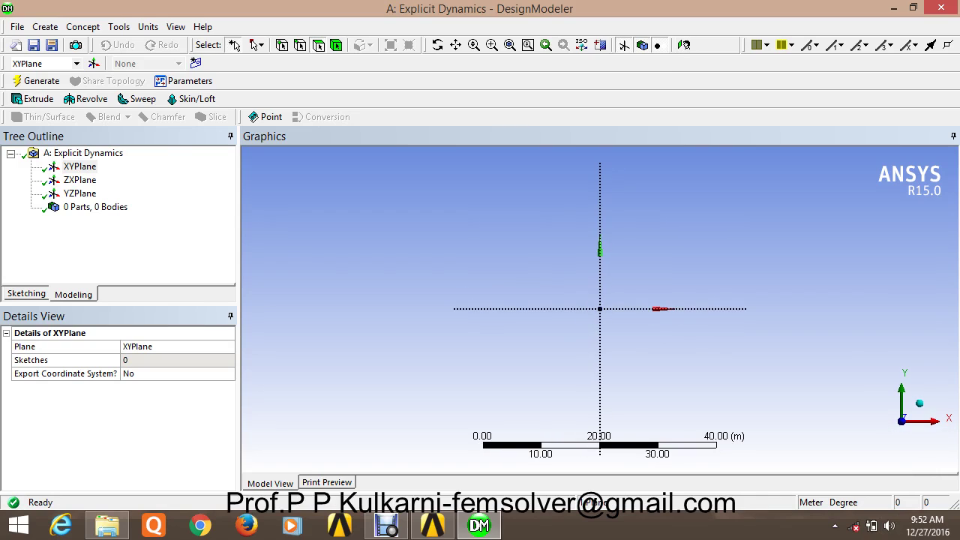
{"action": "left_click", "coordinate": [26, 293]}
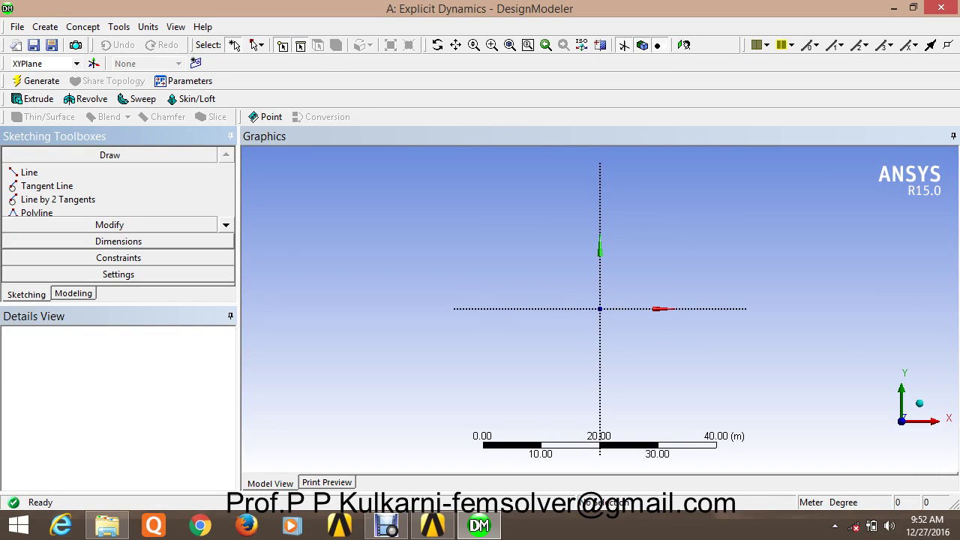
{"action": "left_click", "coordinate": [226, 225]}
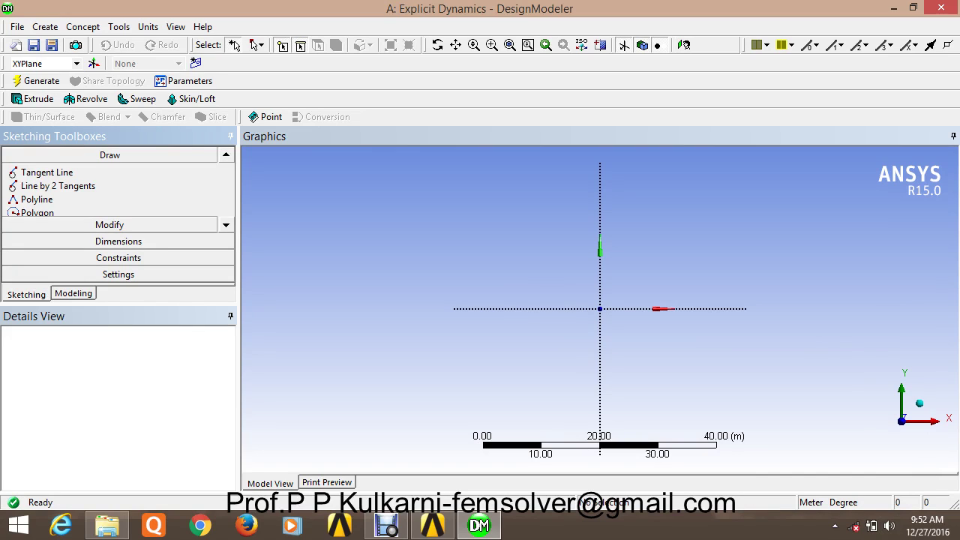
{"action": "left_click", "coordinate": [226, 225]}
{"action": "left_click", "coordinate": [226, 225]}
{"action": "left_click", "coordinate": [225, 225]}
{"action": "left_click", "coordinate": [226, 225]}
{"action": "left_click", "coordinate": [226, 225]}
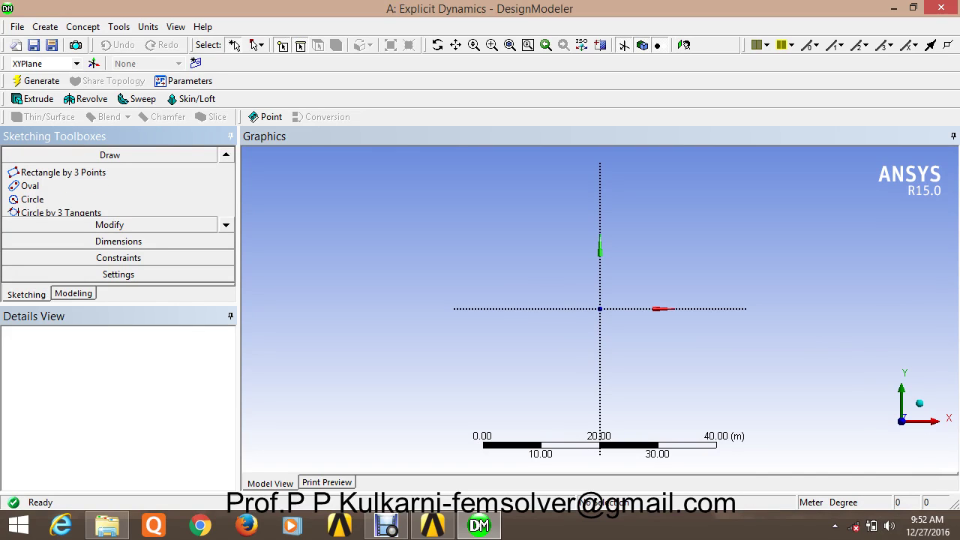
{"action": "left_click", "coordinate": [33, 199]}
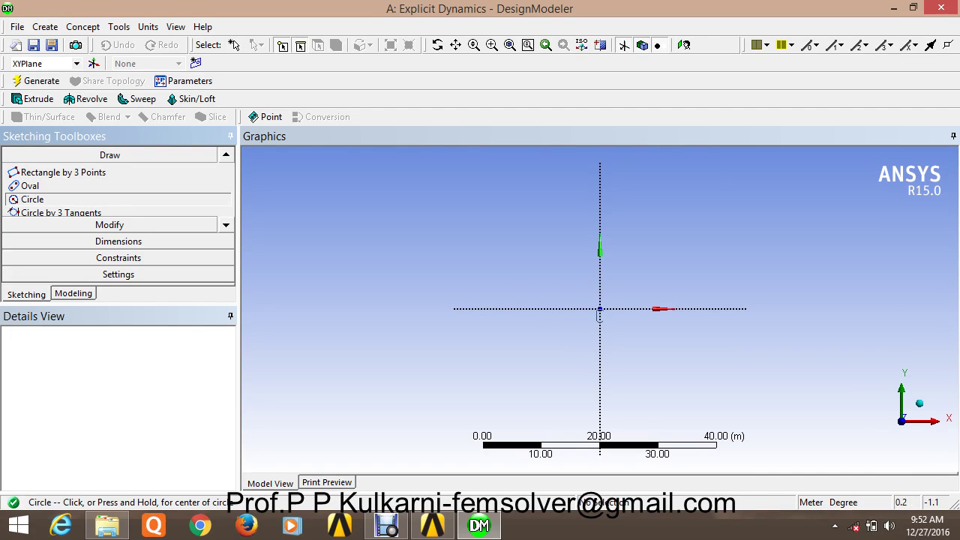
{"action": "left_click", "coordinate": [149, 26]}
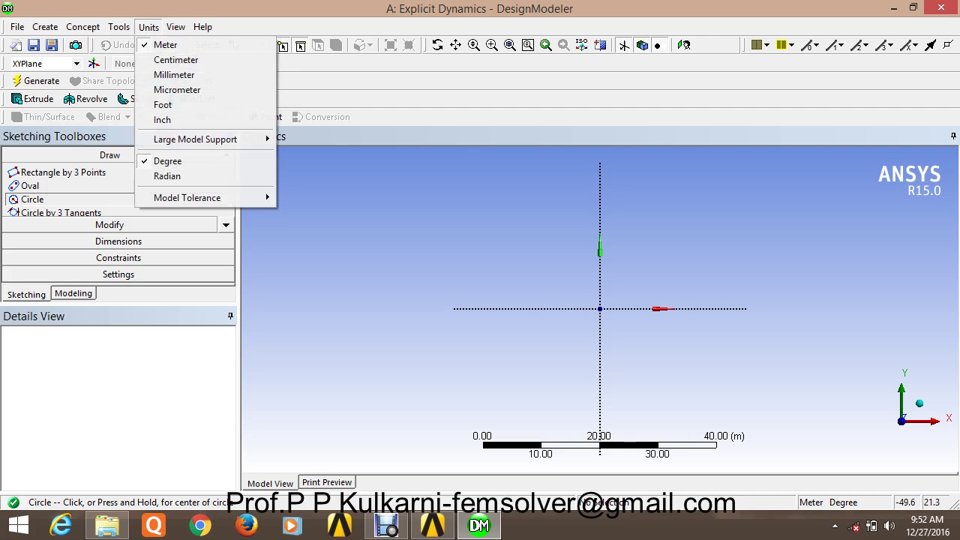
{"action": "left_click", "coordinate": [174, 74]}
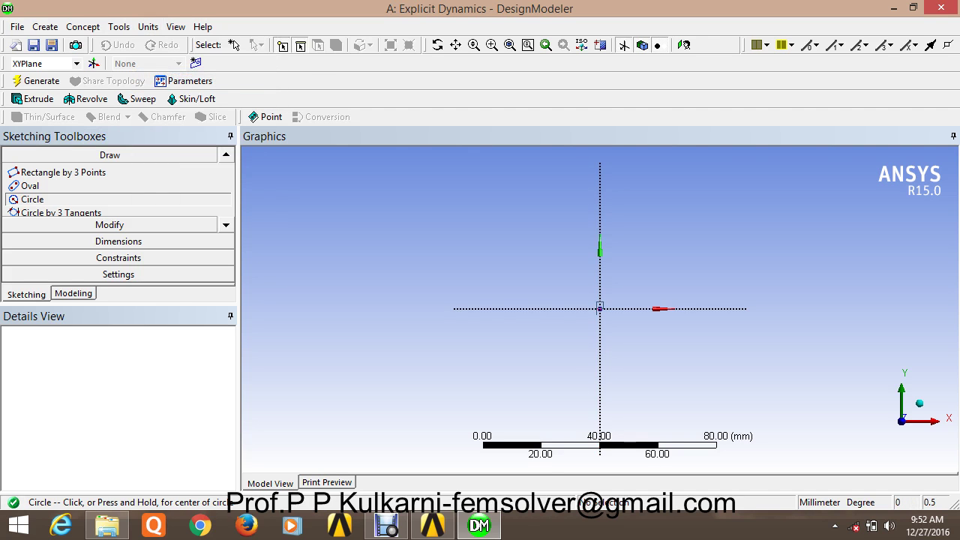
Step: Draw two concentric circles centred on the origin, about 54 mm and 37 mm in diameter
{"action": "left_click", "coordinate": [601, 306]}
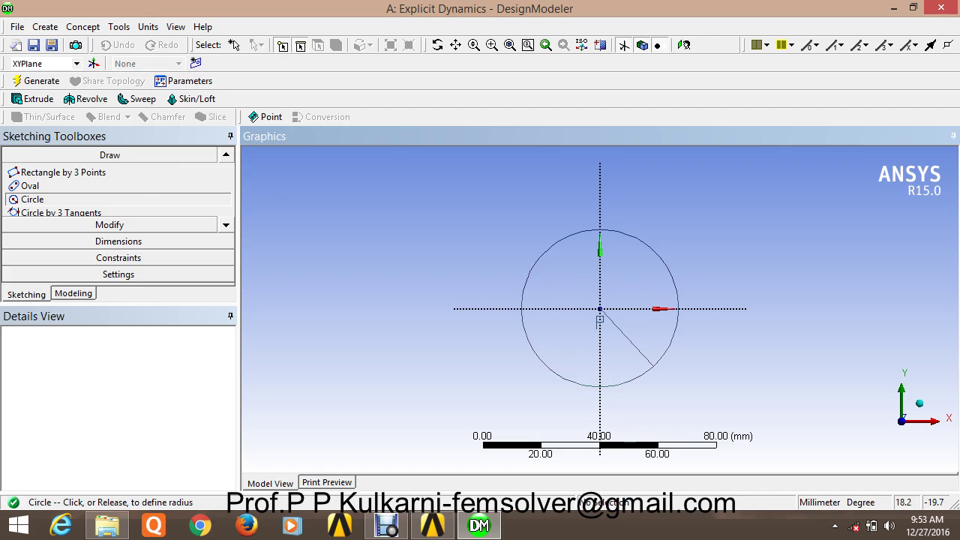
{"action": "left_click", "coordinate": [653, 366]}
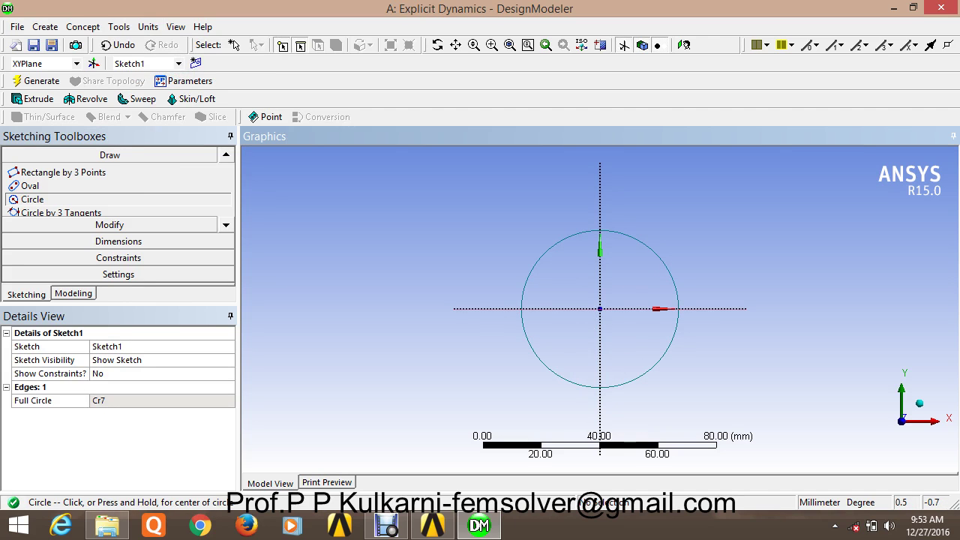
{"action": "left_click", "coordinate": [600, 308]}
{"action": "left_click", "coordinate": [640, 345]}
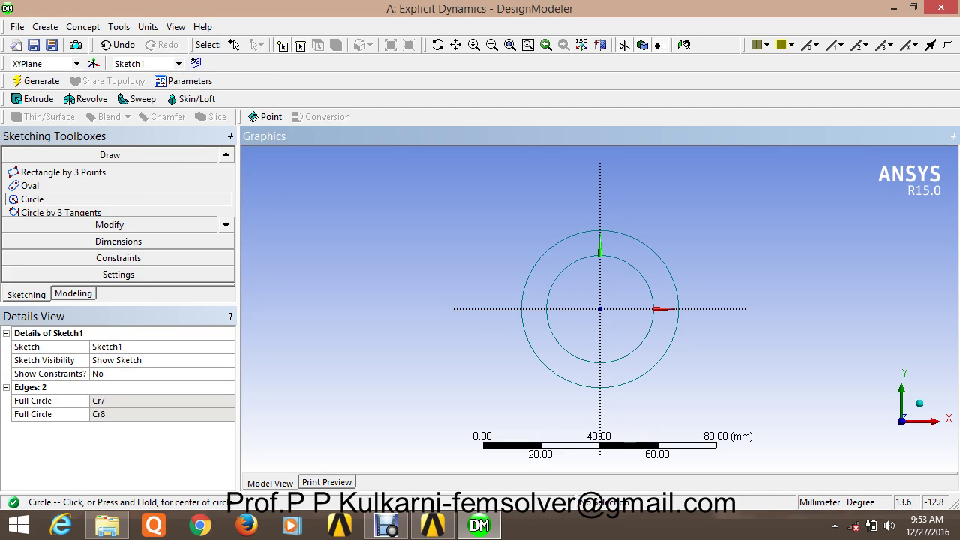
Step: Dimension the outer circle's diameter and set it to 50 mm
{"action": "left_click", "coordinate": [118, 241]}
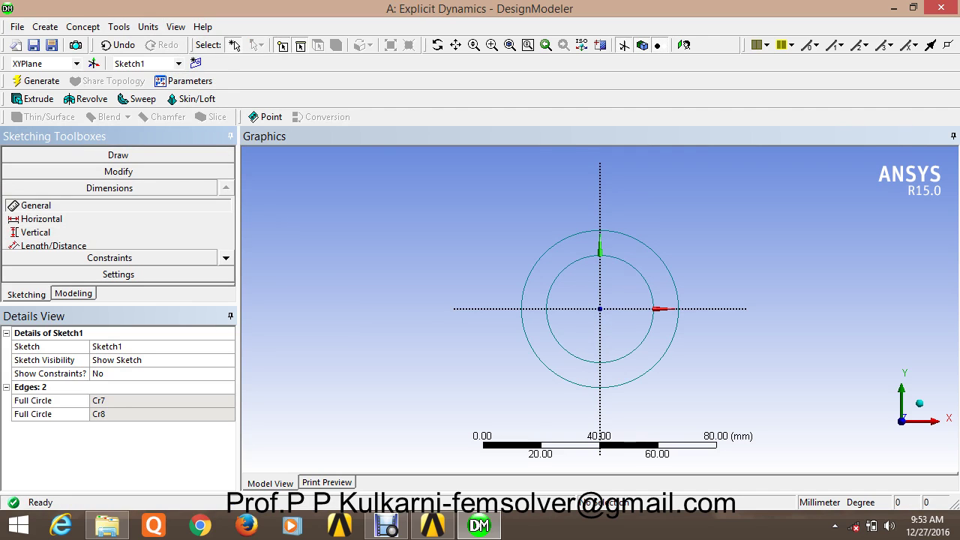
{"action": "left_click", "coordinate": [655, 253]}
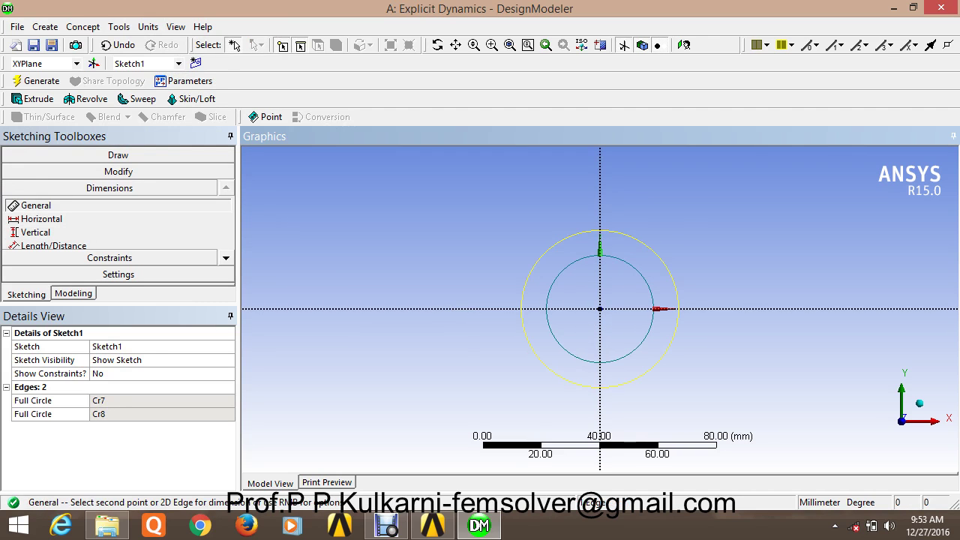
{"action": "left_click", "coordinate": [690, 217]}
{"action": "left_click", "coordinate": [124, 400]}
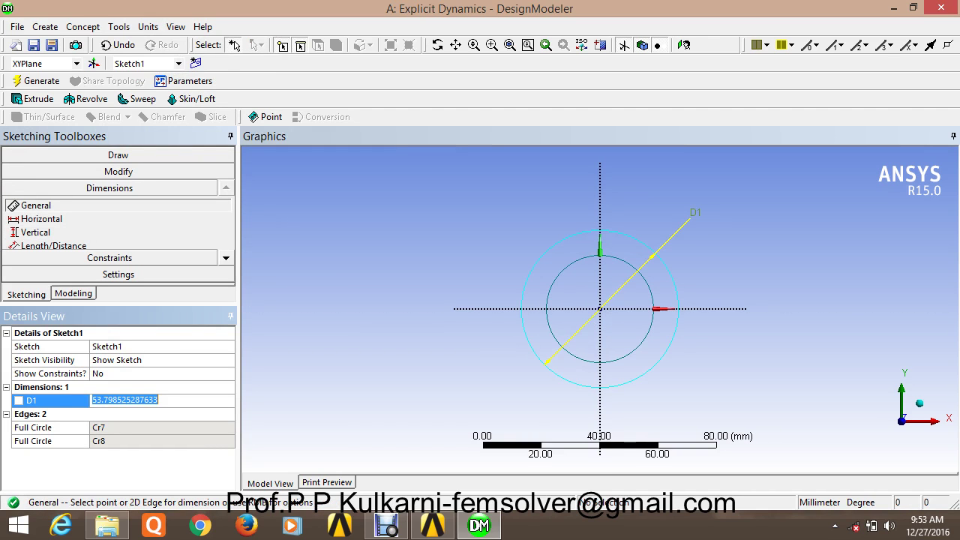
{"action": "type", "text": "50"}
{"action": "key", "text": "Return"}
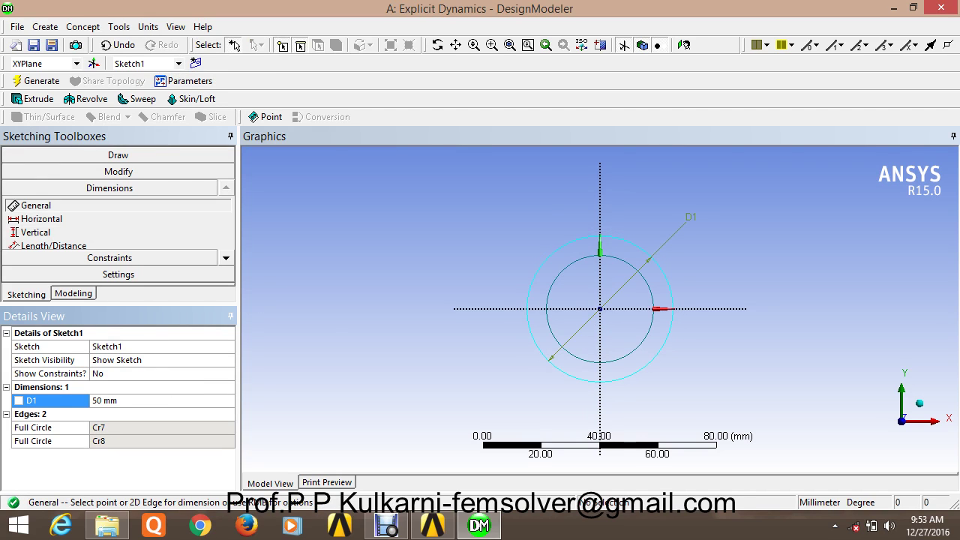
Step: Dimension the inner circle's diameter and set it to 40 mm
{"action": "left_click", "coordinate": [550, 327]}
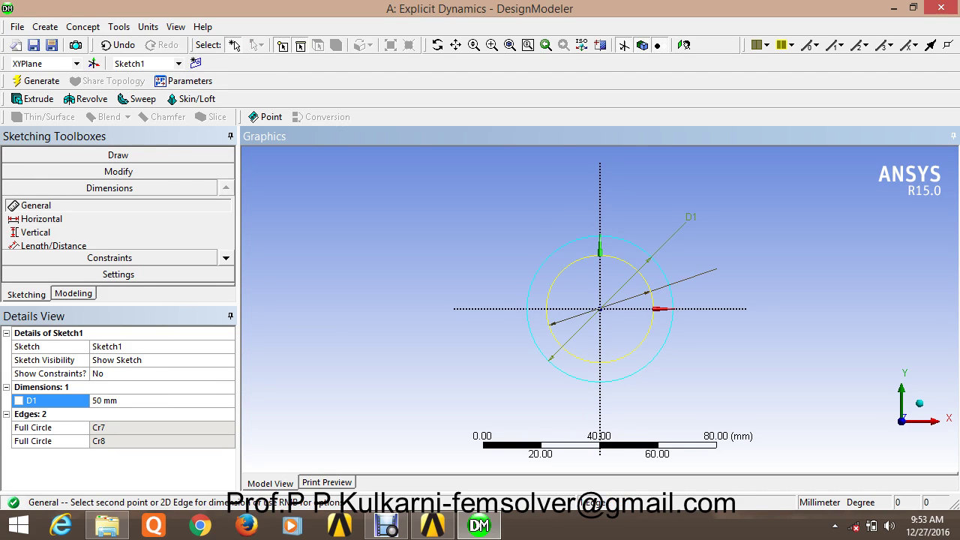
{"action": "left_click", "coordinate": [717, 270]}
{"action": "left_click", "coordinate": [161, 414]}
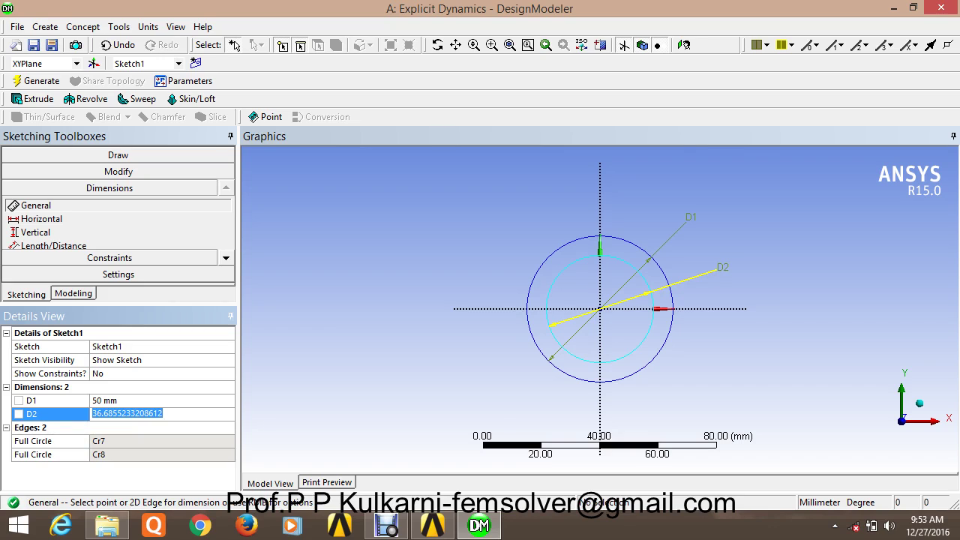
{"action": "type", "text": "4"}
{"action": "key", "text": "BackSpace"}
{"action": "type", "text": "40"}
{"action": "key", "text": "Return"}
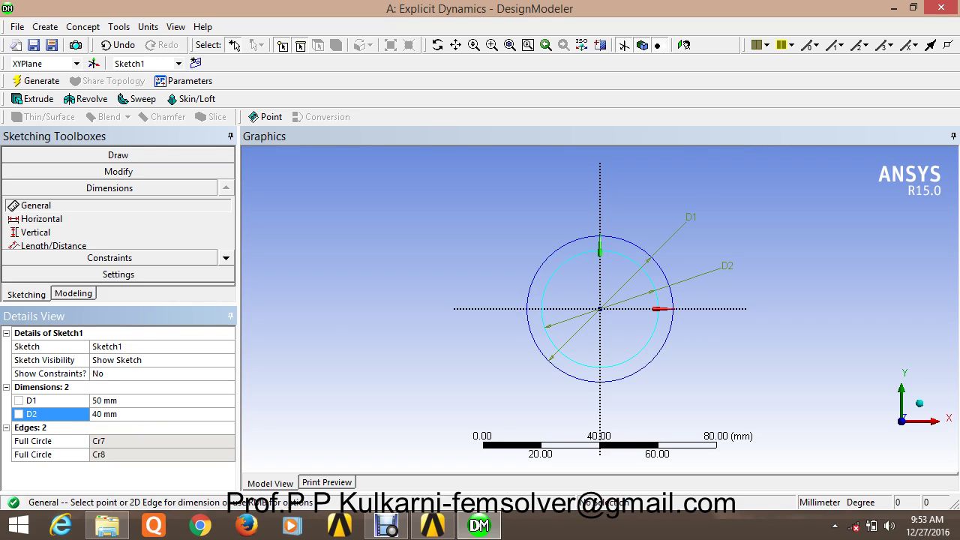
Step: Extrude the two-circle sketch to a fixed depth of 150 mm and generate the hollow tube
{"action": "left_click", "coordinate": [33, 99]}
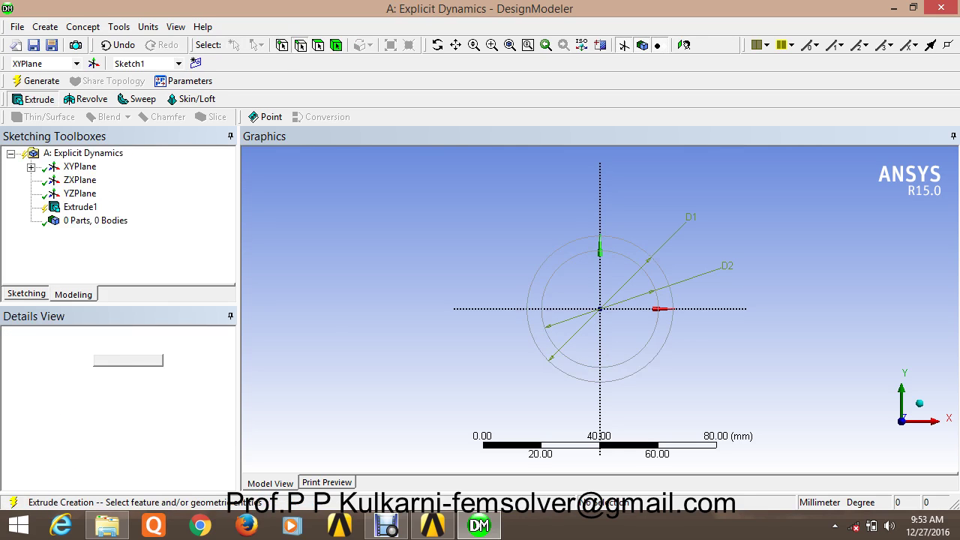
{"action": "left_click", "coordinate": [127, 360]}
{"action": "left_click", "coordinate": [150, 427]}
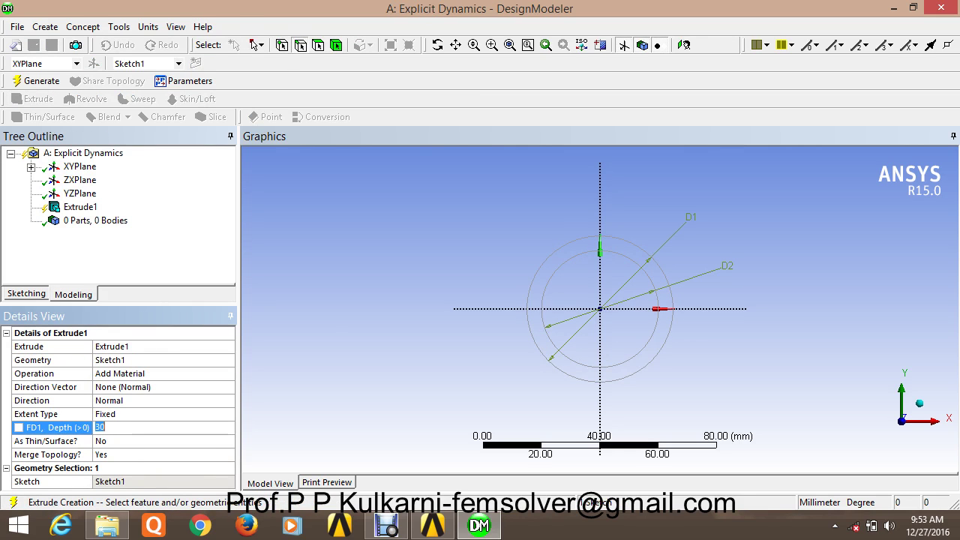
{"action": "type", "text": "100"}
{"action": "type", "text": "0"}
{"action": "key", "text": "Return"}
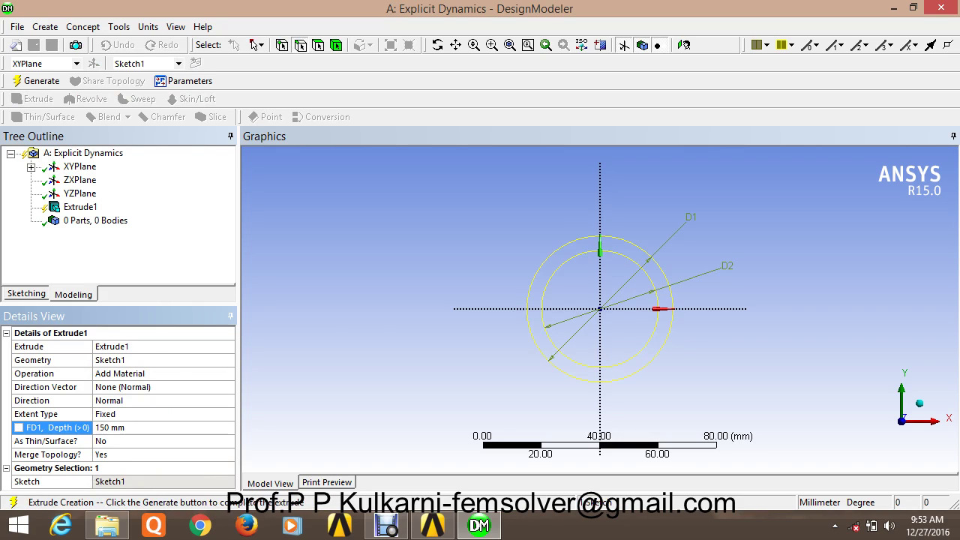
{"action": "left_click", "coordinate": [36, 81]}
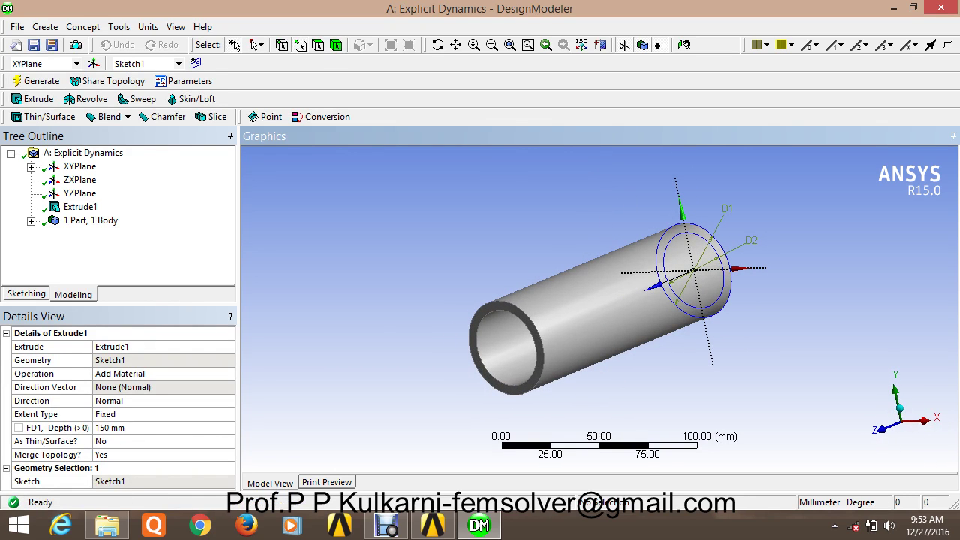
Step: Switch to Workbench, open the Explicit Dynamics system's Model in Mechanical, and generate the tube's mesh with the default settings
{"action": "left_click", "coordinate": [11, 154]}
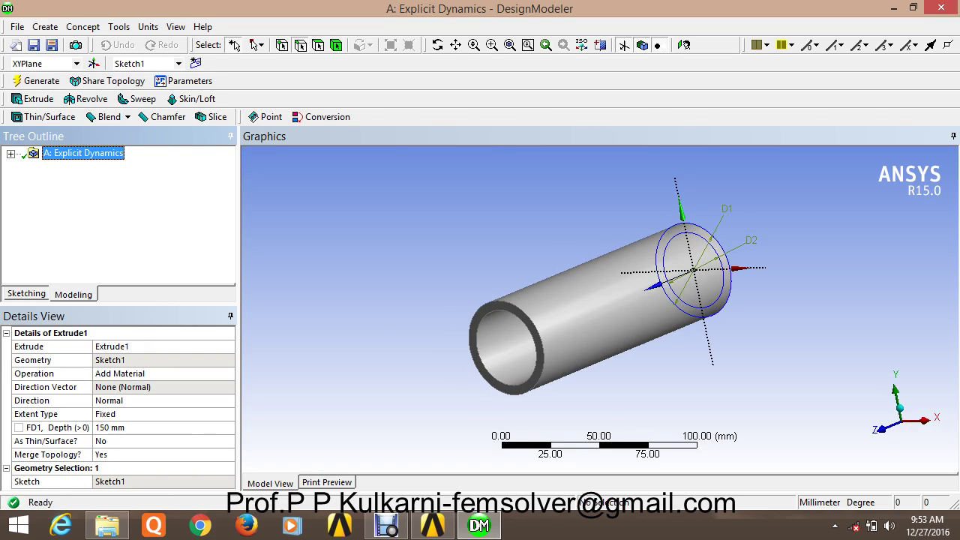
{"action": "left_click", "coordinate": [432, 525]}
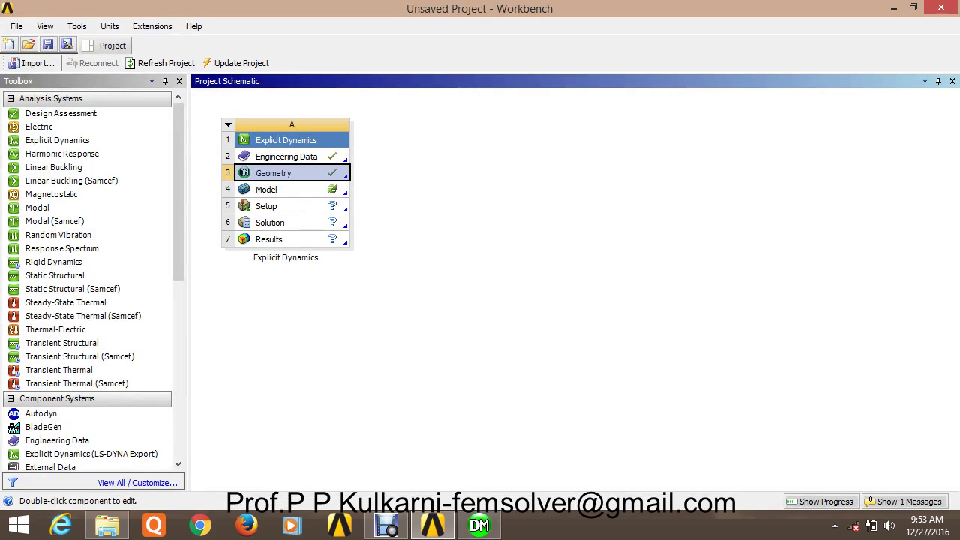
{"action": "double_click", "coordinate": [278, 189]}
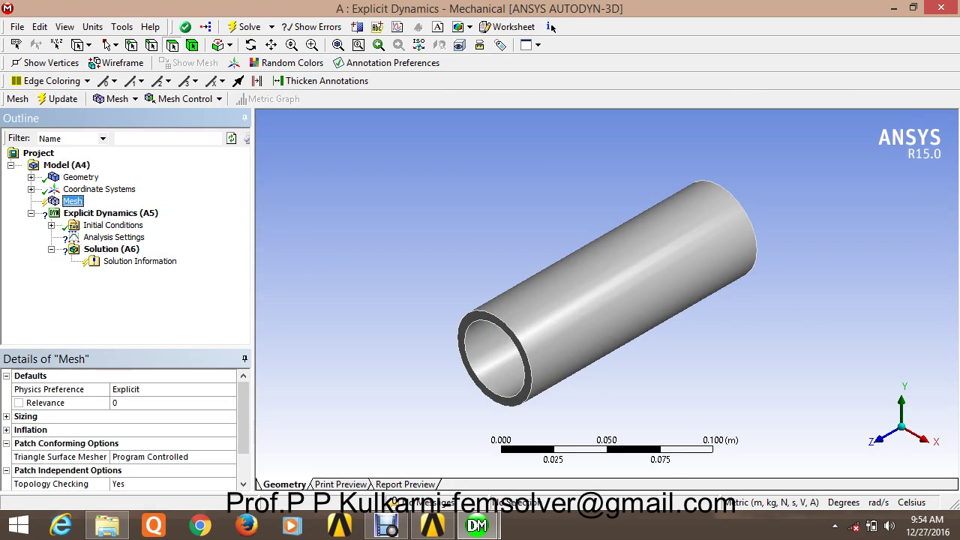
{"action": "right_click", "coordinate": [72, 201]}
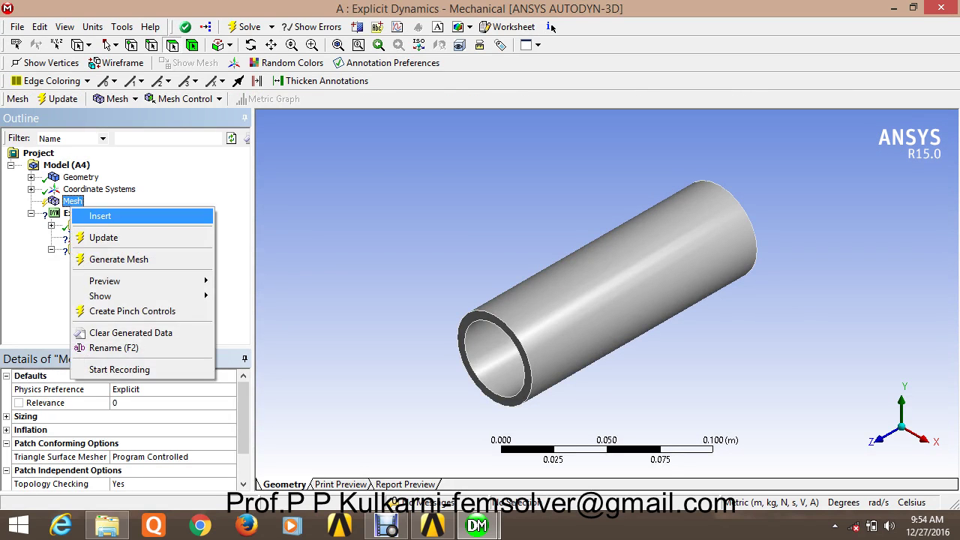
{"action": "left_click", "coordinate": [124, 256]}
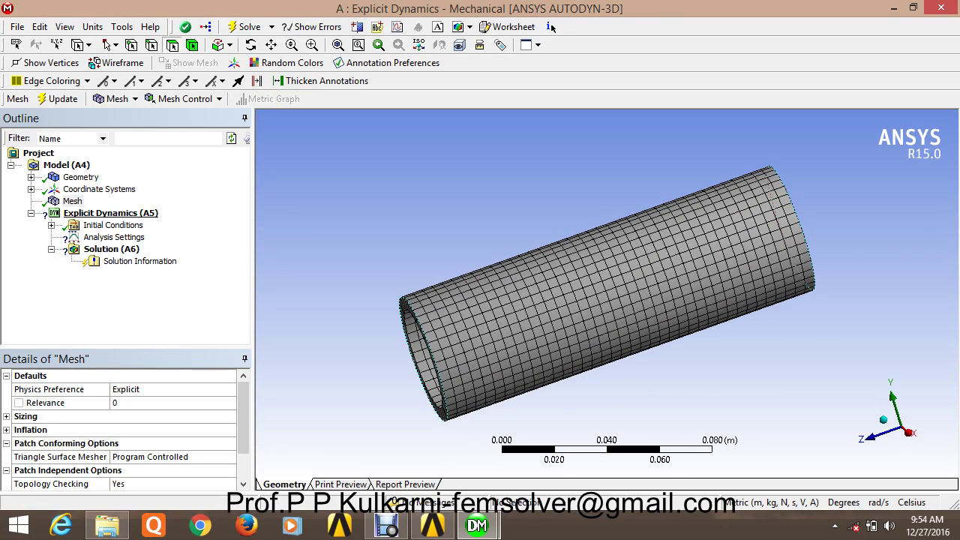
{"action": "left_click", "coordinate": [111, 213]}
{"action": "right_click", "coordinate": [106, 214]}
{"action": "mouse_move", "coordinate": [135, 222]}
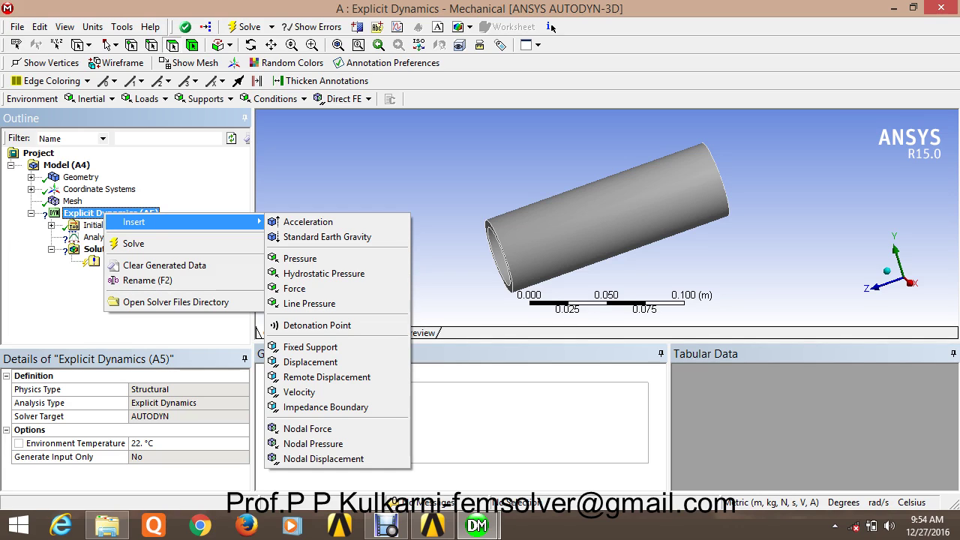
{"action": "left_click", "coordinate": [256, 331]}
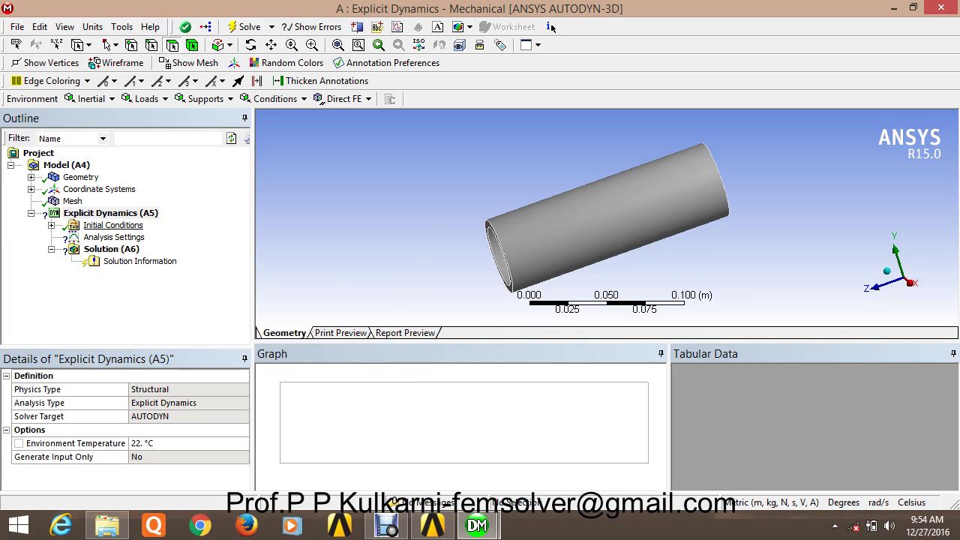
Step: Insert a Displacement condition on the tube's ring-shaped end face at the global origin
{"action": "left_click", "coordinate": [114, 237]}
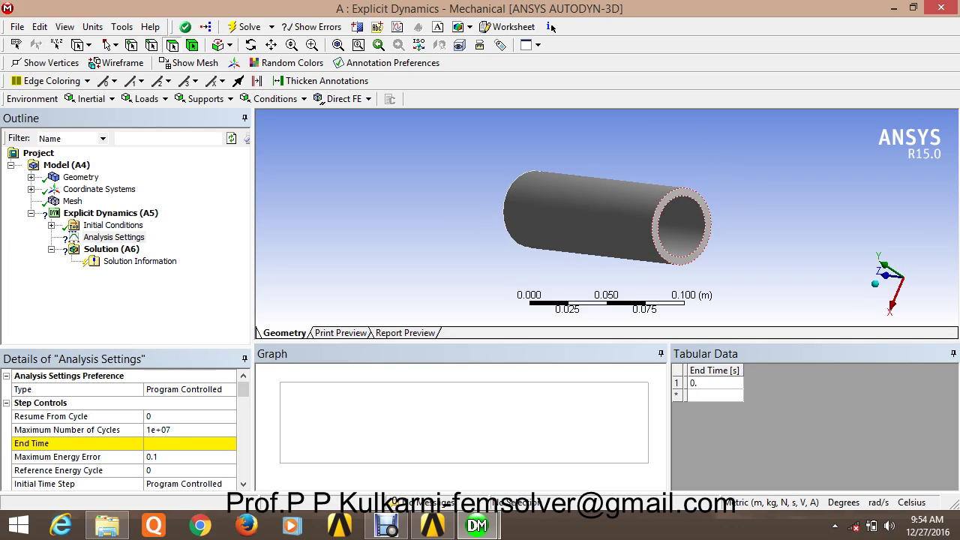
{"action": "left_click", "coordinate": [658, 225]}
{"action": "middle_click_drag", "start_coordinate": [687, 258], "coordinate": [737, 237]}
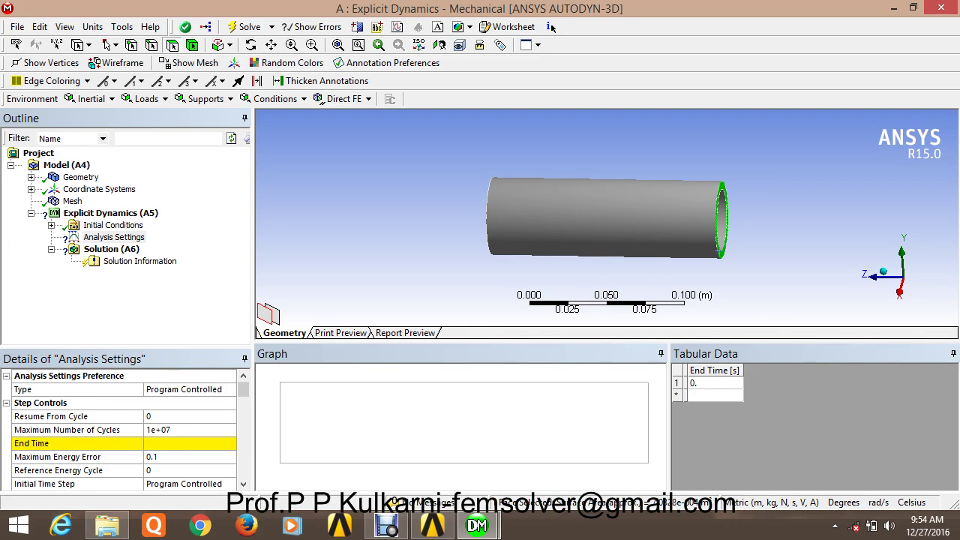
{"action": "middle_click_drag", "start_coordinate": [738, 237], "coordinate": [707, 252]}
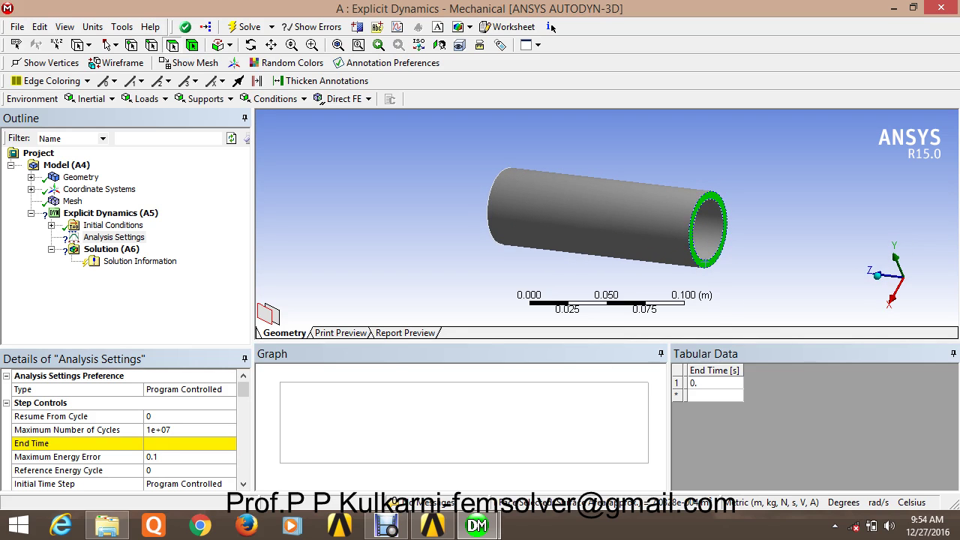
{"action": "right_click", "coordinate": [719, 242]}
{"action": "mouse_move", "coordinate": [746, 249]}
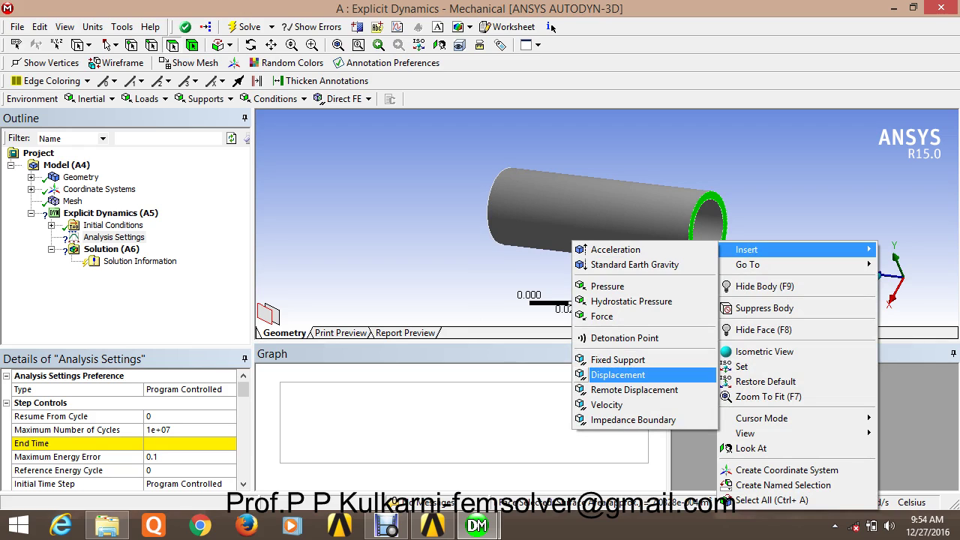
{"action": "left_click", "coordinate": [618, 374]}
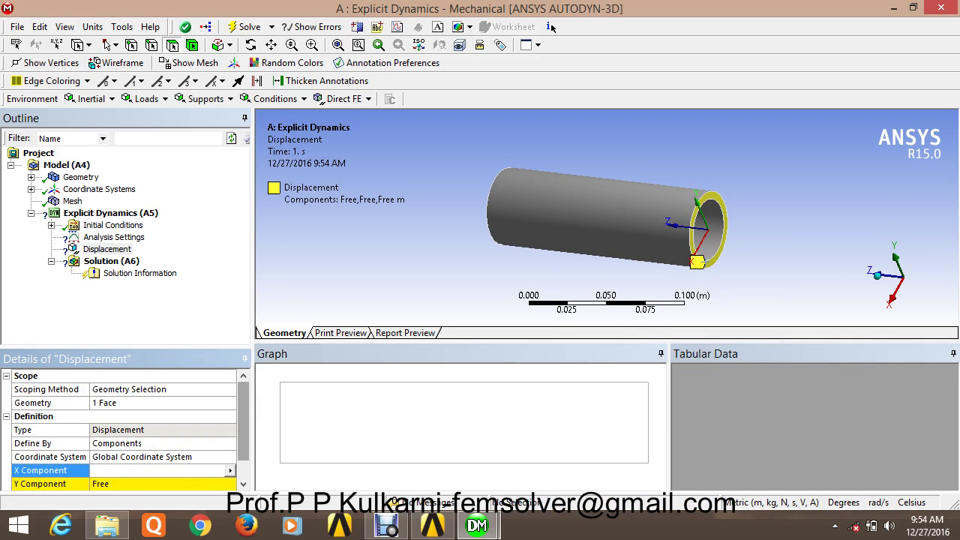
Step: Set the X and Y components of the end-face displacement to 0 m
{"action": "left_click_drag", "start_coordinate": [243, 437], "coordinate": [243, 457]}
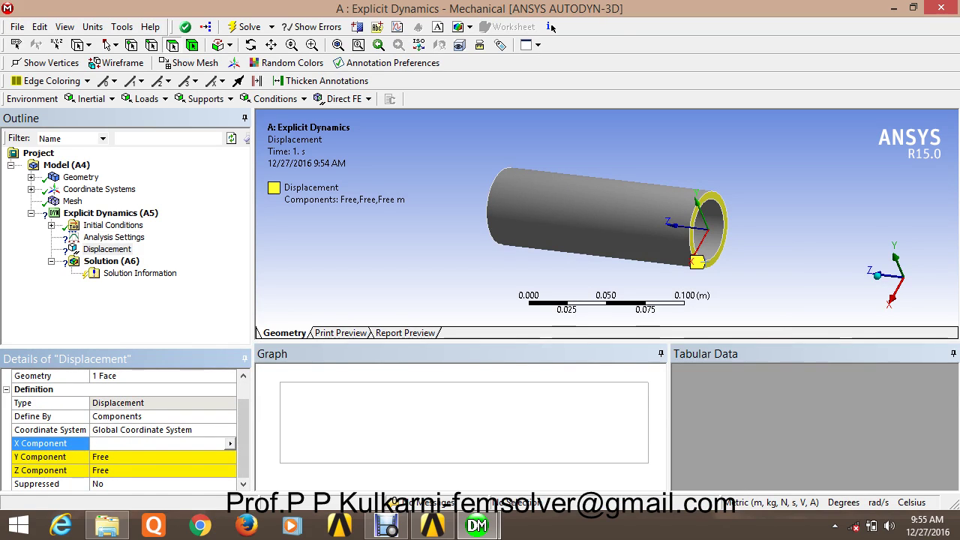
{"action": "type", "text": "0"}
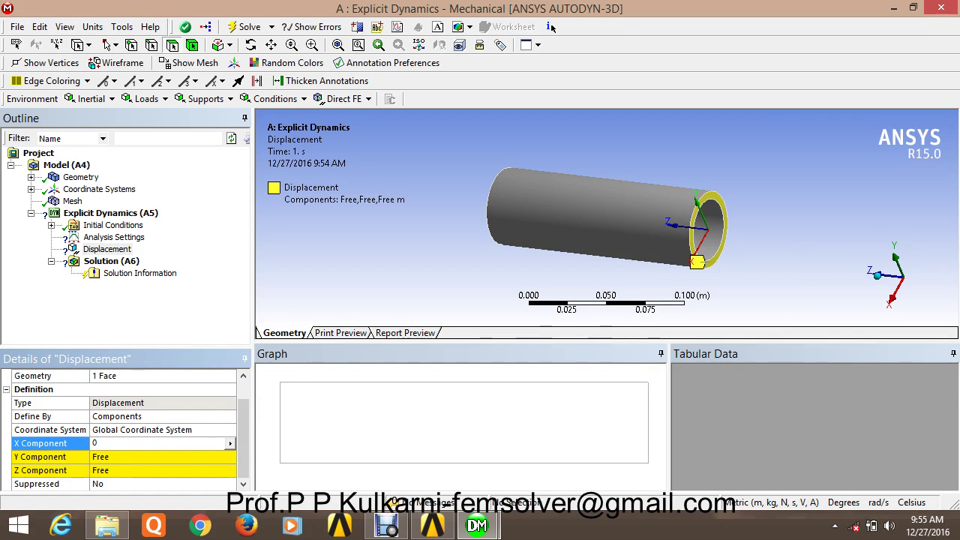
{"action": "key", "text": "Return"}
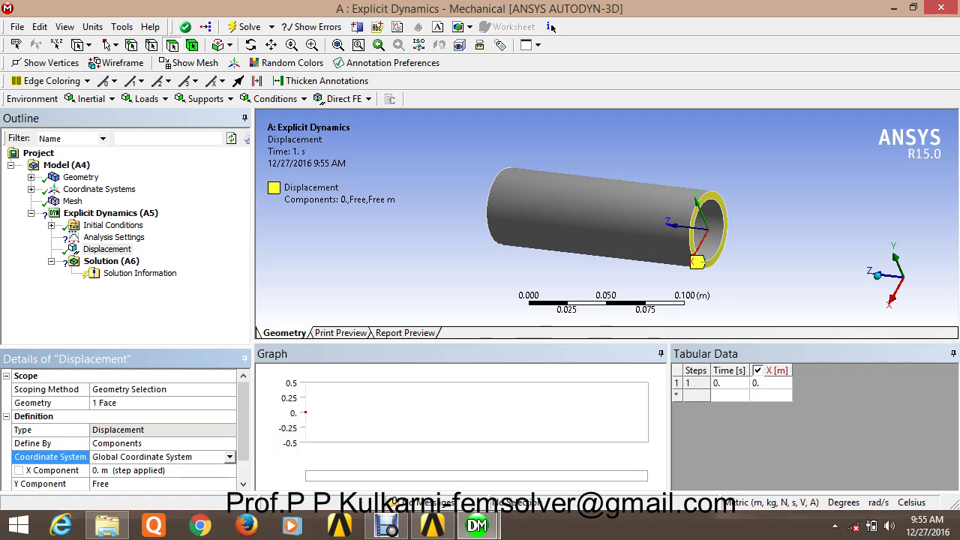
{"action": "key", "text": "Tab"}
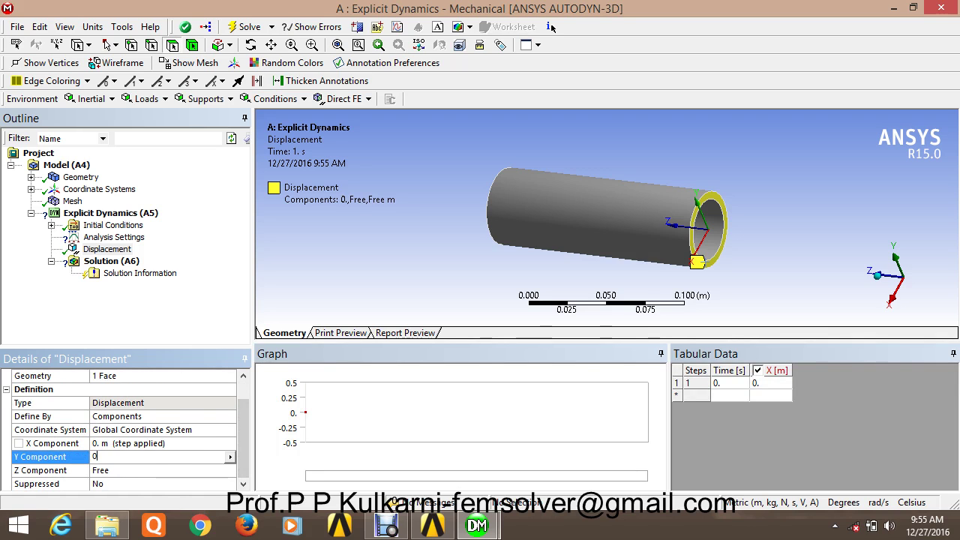
{"action": "type", "text": "0"}
{"action": "key", "text": "Return"}
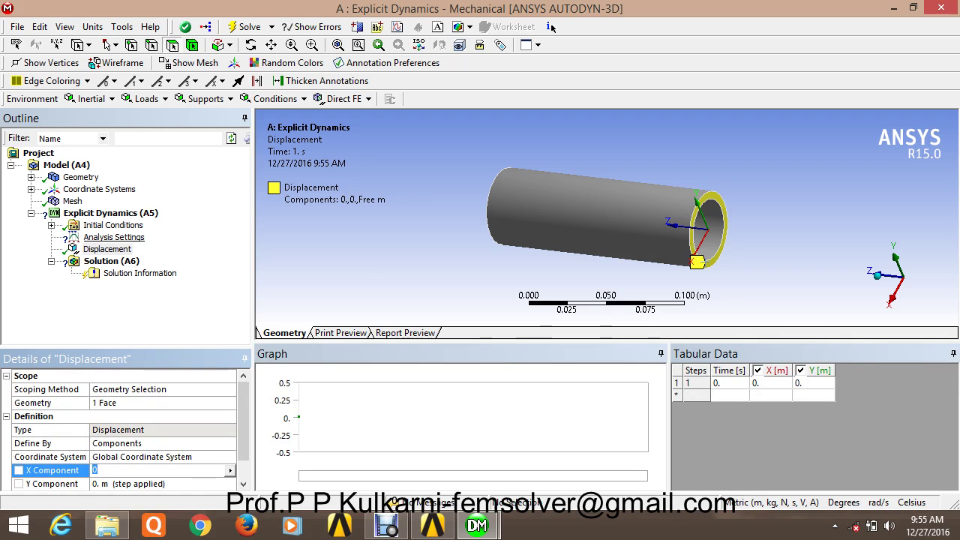
{"action": "middle_click_drag", "start_coordinate": [585, 225], "coordinate": [720, 233]}
{"action": "left_click", "coordinate": [519, 209]}
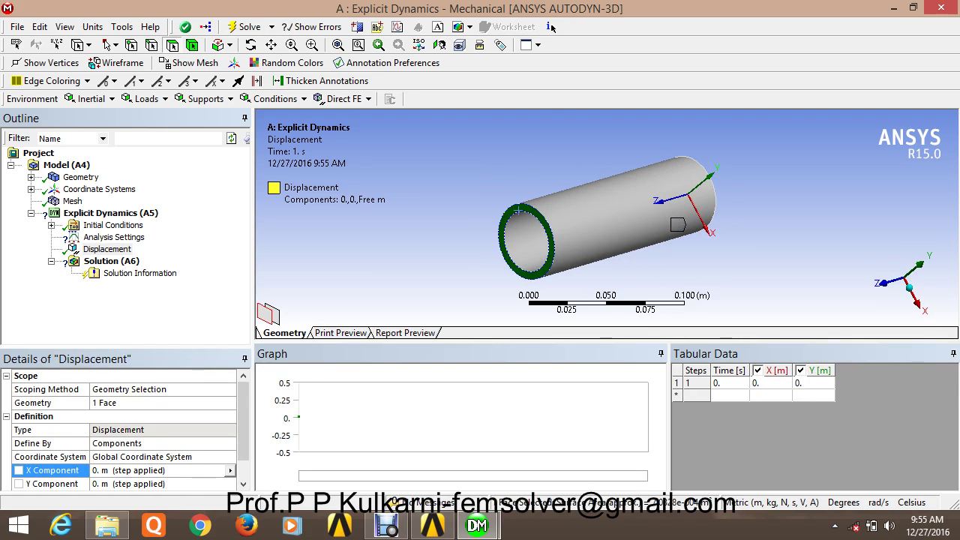
{"action": "right_click", "coordinate": [519, 211]}
{"action": "mouse_move", "coordinate": [540, 219]}
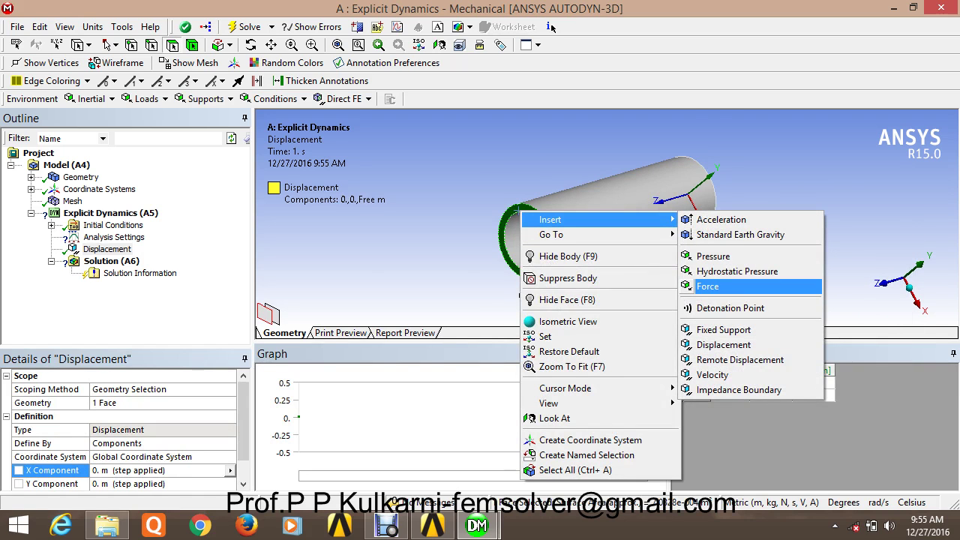
{"action": "key", "text": "Escape"}
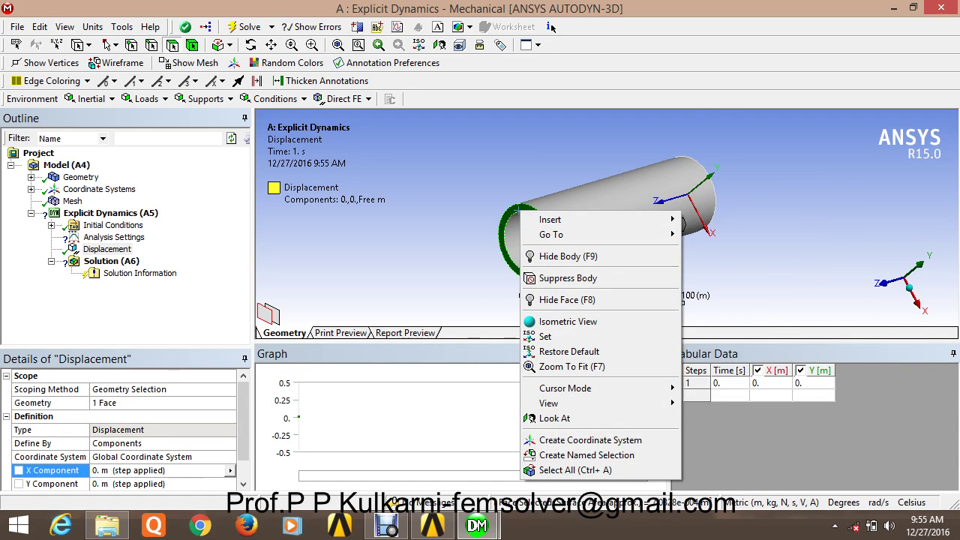
{"action": "key", "text": "Escape"}
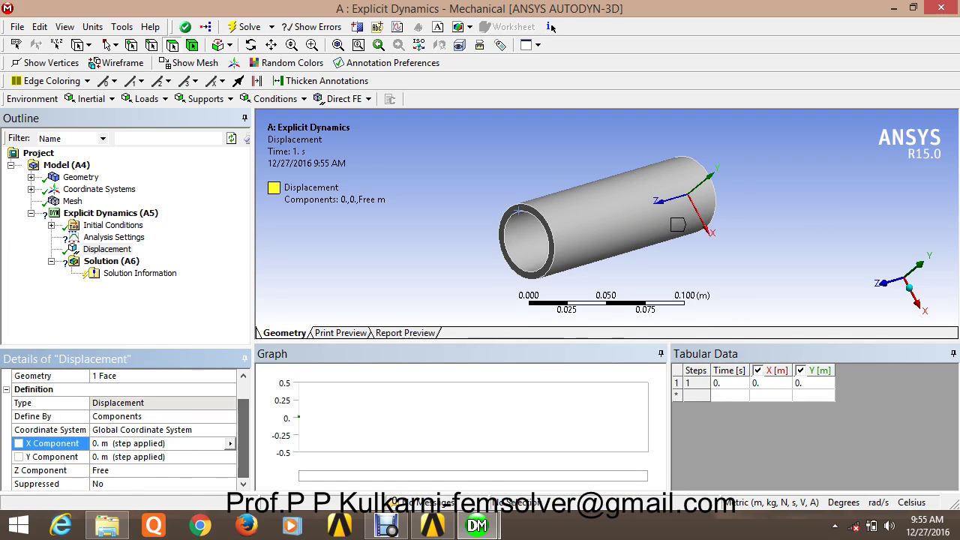
Step: Set the Z component of the end-face displacement to 0 m
{"action": "key", "text": "Down"}
{"action": "key", "text": "Down"}
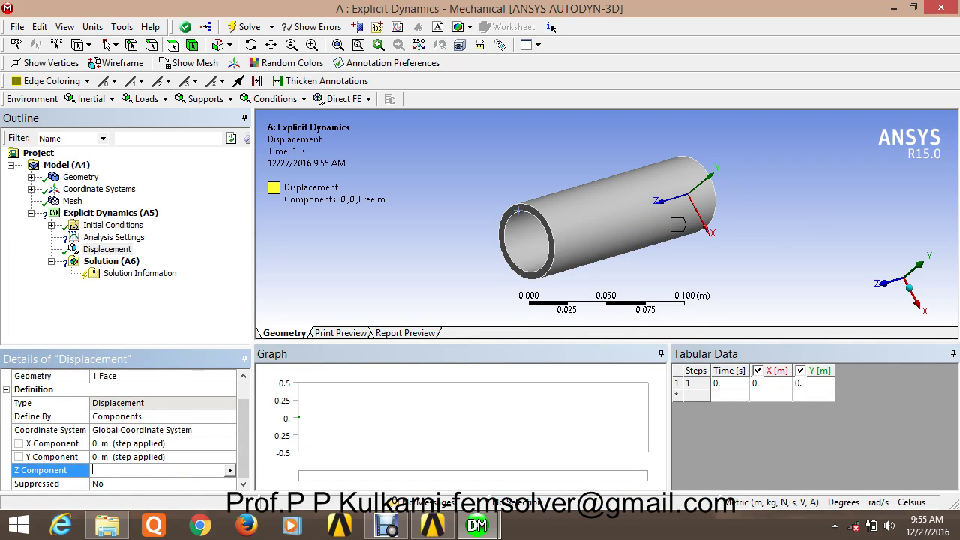
{"action": "type", "text": "0"}
{"action": "key", "text": "Return"}
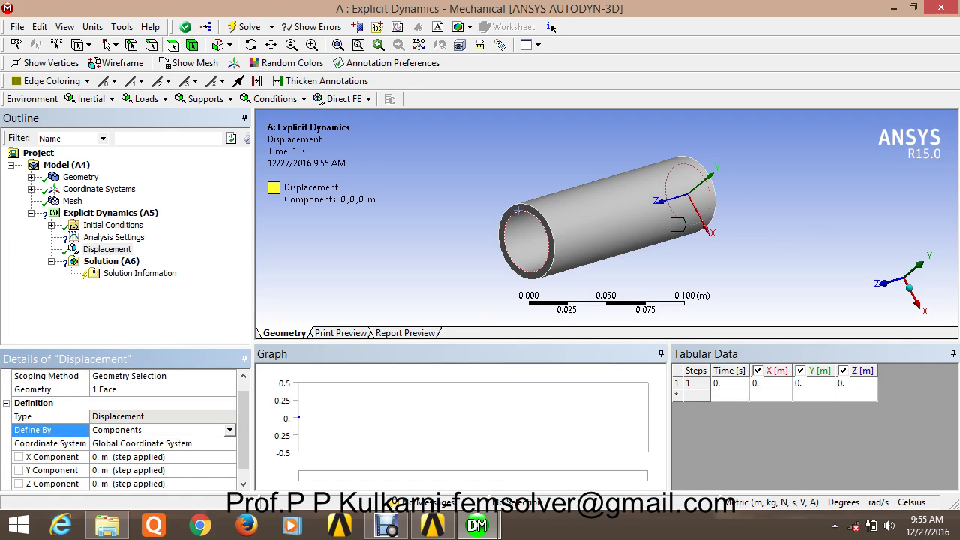
Step: Insert a Force on the tube's ring-shaped end face opposite the constrained end
{"action": "left_click", "coordinate": [517, 212]}
{"action": "right_click", "coordinate": [517, 211]}
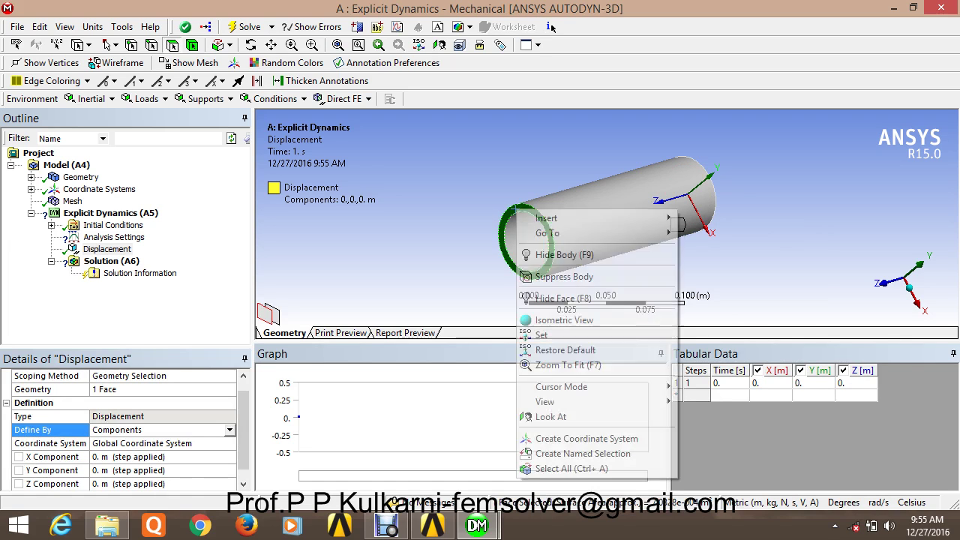
{"action": "mouse_move", "coordinate": [546, 218]}
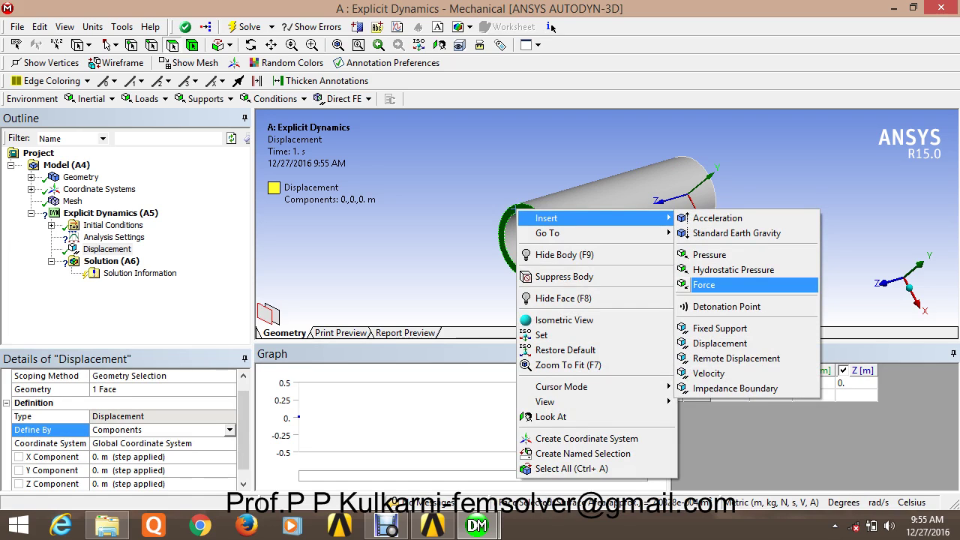
{"action": "left_click", "coordinate": [704, 285]}
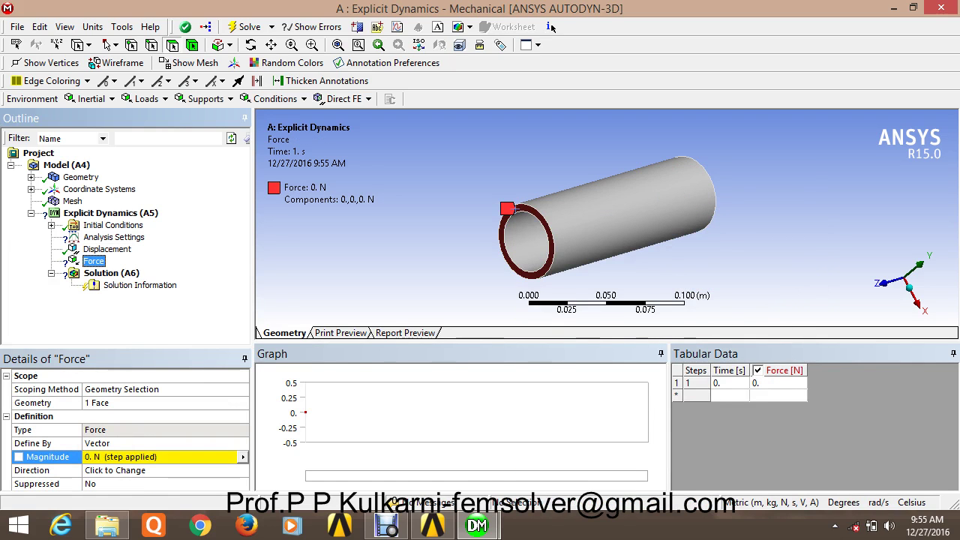
Step: Define the force by components and set its Y component to -100 N
{"action": "left_click", "coordinate": [165, 443]}
{"action": "left_click", "coordinate": [242, 444]}
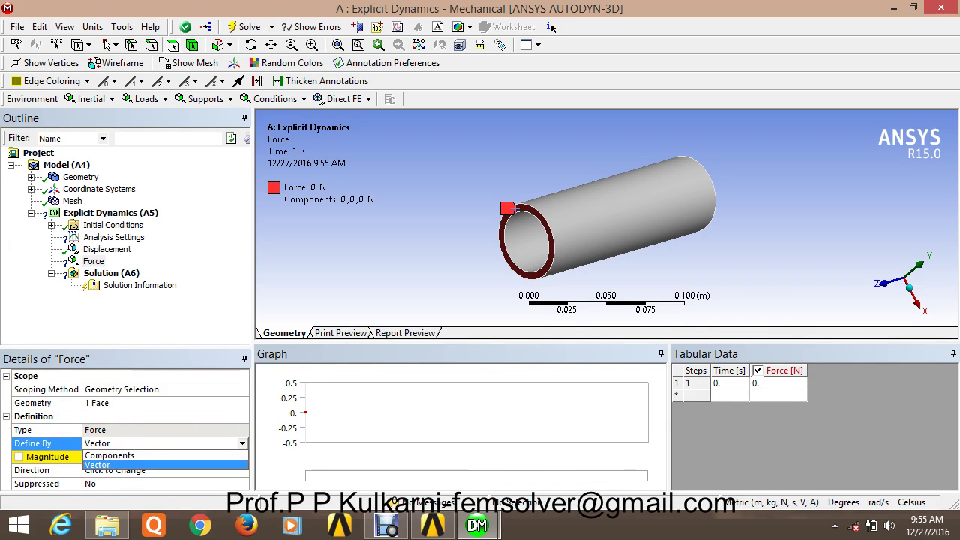
{"action": "key", "text": "Up"}
{"action": "key", "text": "Return"}
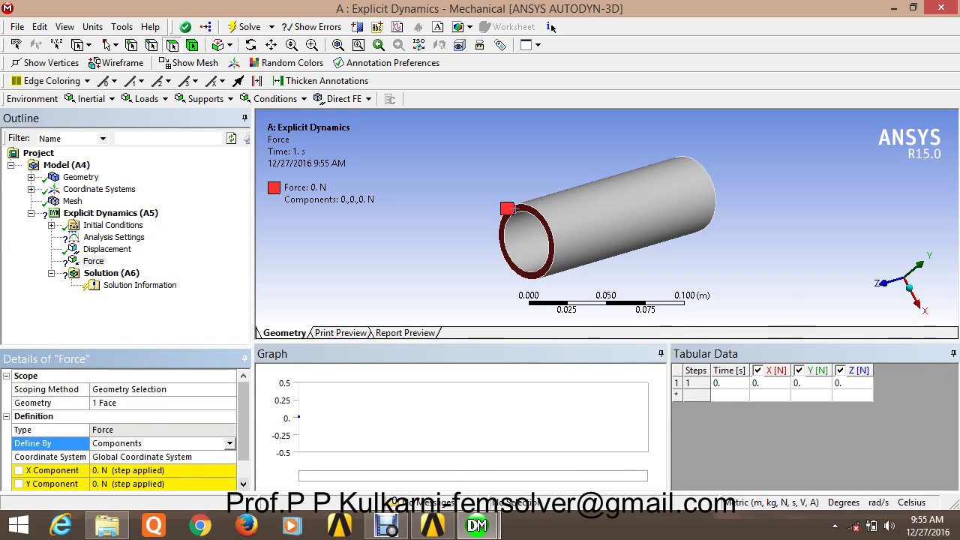
{"action": "key", "text": "Down"}
{"action": "key", "text": "Down"}
{"action": "key", "text": "Down"}
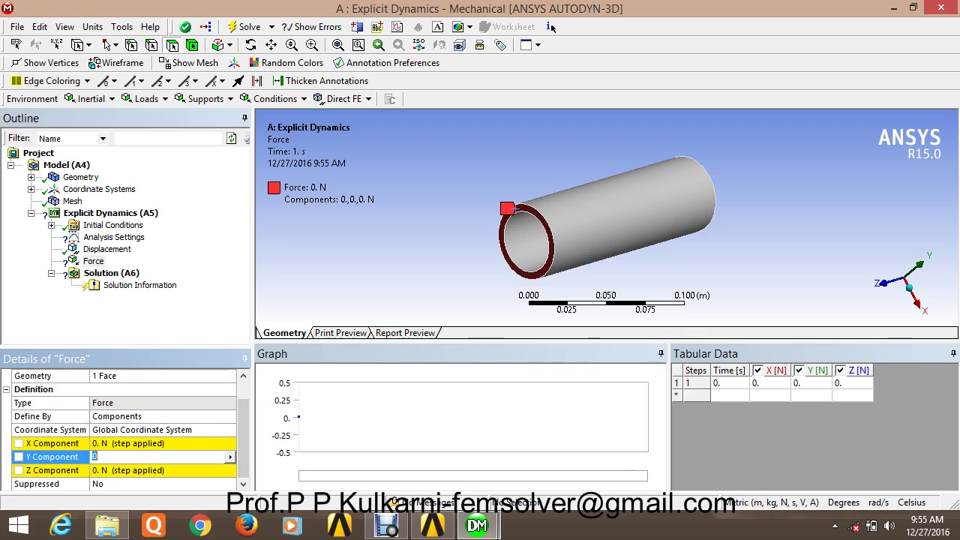
{"action": "type", "text": "-100"}
{"action": "key", "text": "Return"}
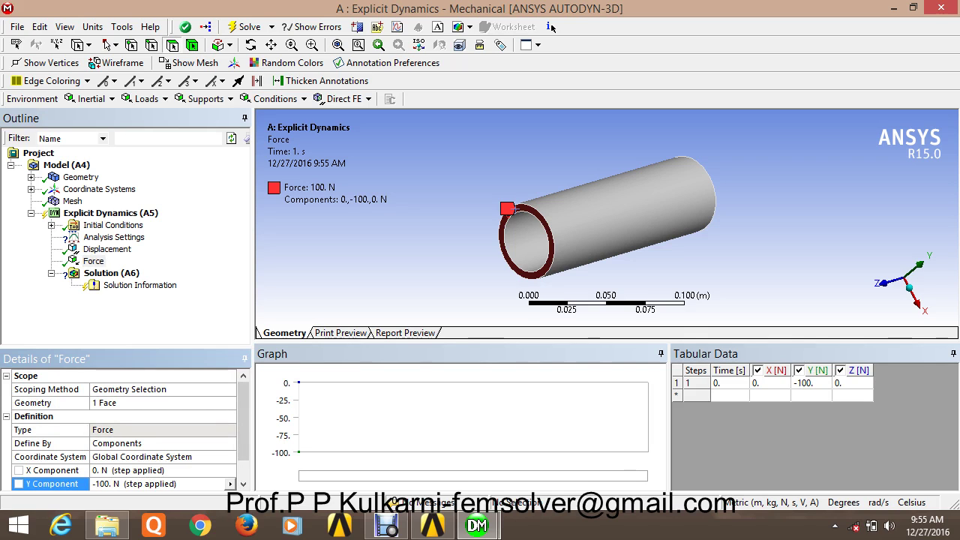
{"action": "left_click", "coordinate": [93, 261]}
{"action": "middle_click_drag", "start_coordinate": [570, 236], "coordinate": [536, 225]}
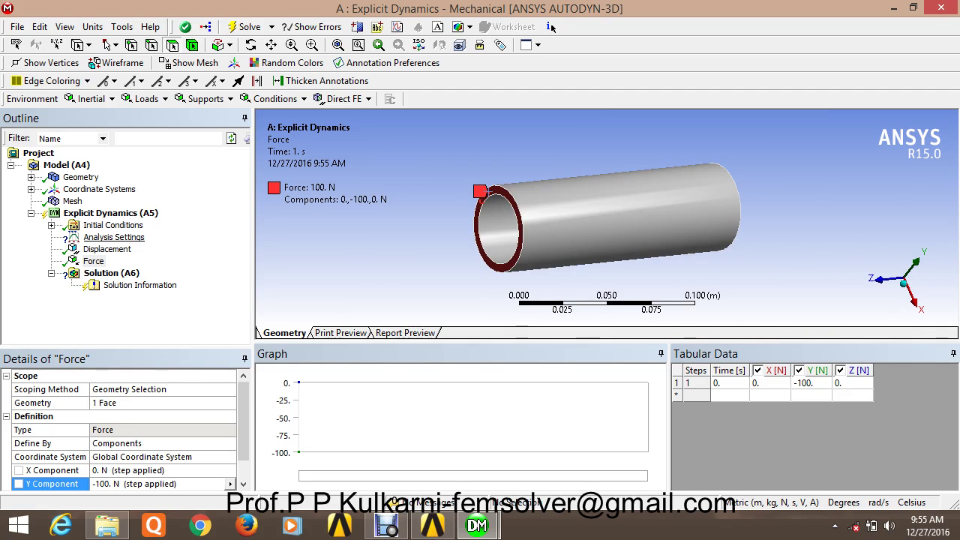
Step: In the Analysis Settings, set the maximum number of cycles to 100 and the end time to 0.001 s
{"action": "left_click", "coordinate": [113, 237]}
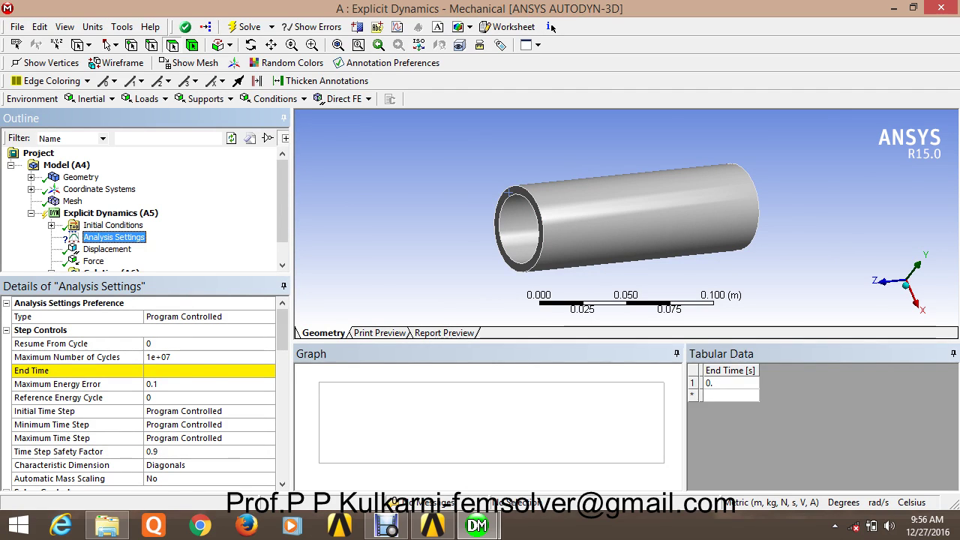
{"action": "key", "text": "Tab"}
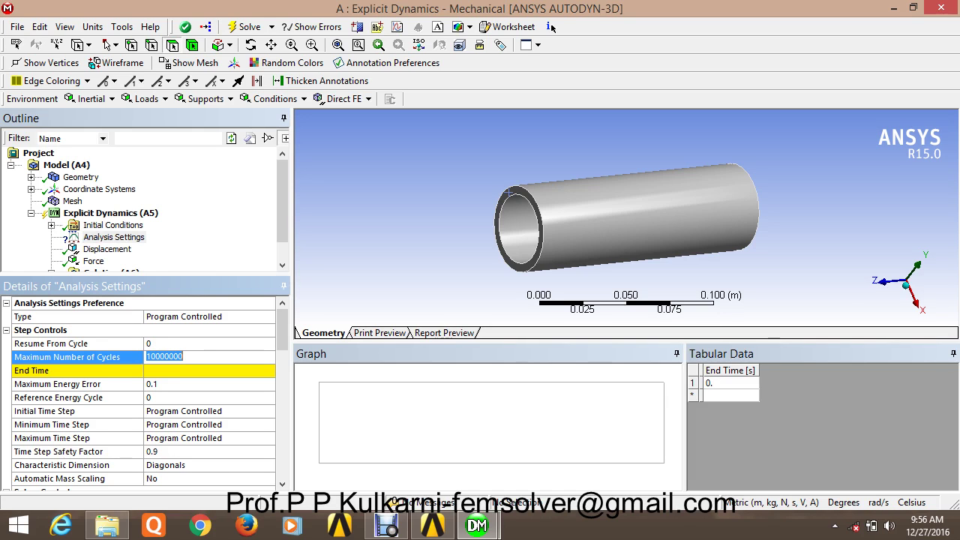
{"action": "type", "text": "100"}
{"action": "key", "text": "Return"}
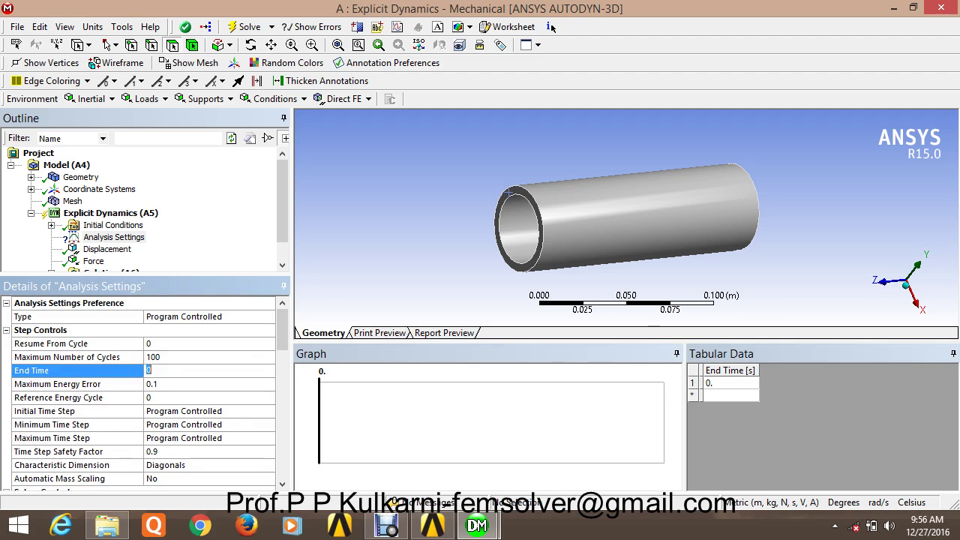
{"action": "type", "text": "0.001"}
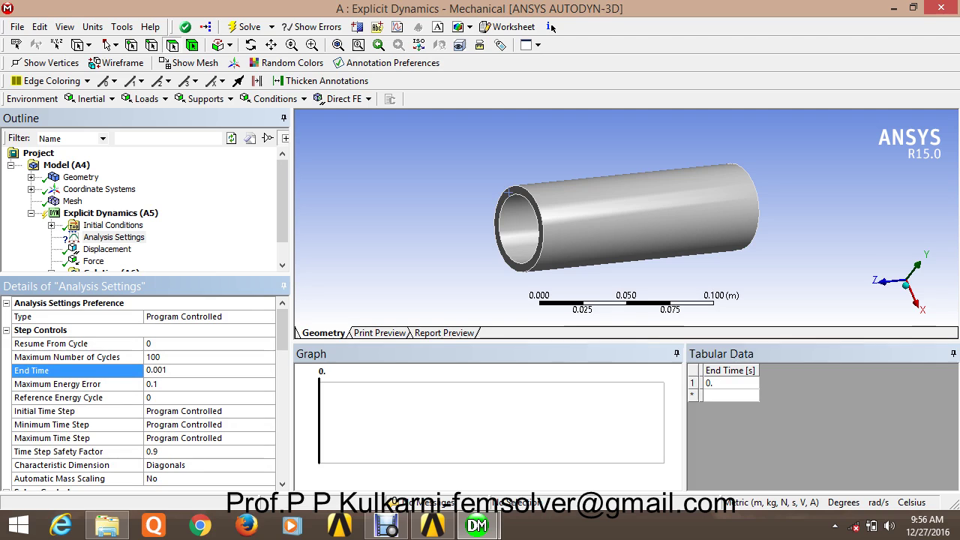
{"action": "key", "text": "Tab"}
{"action": "key", "text": "Tab"}
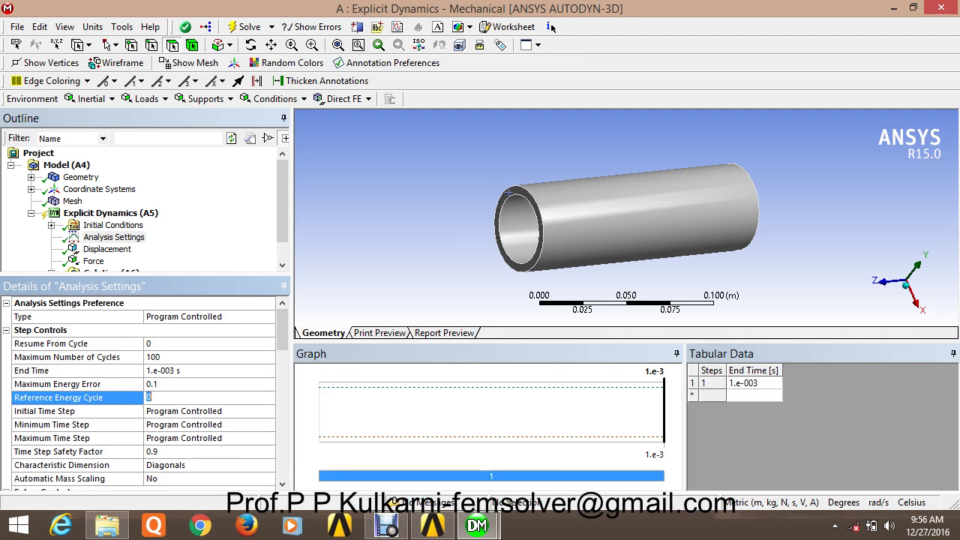
Step: Solve the Explicit Dynamics analysis from the Solution branch
{"action": "scroll", "coordinate": [142, 217], "scroll_direction": "down", "scroll_amount": 1}
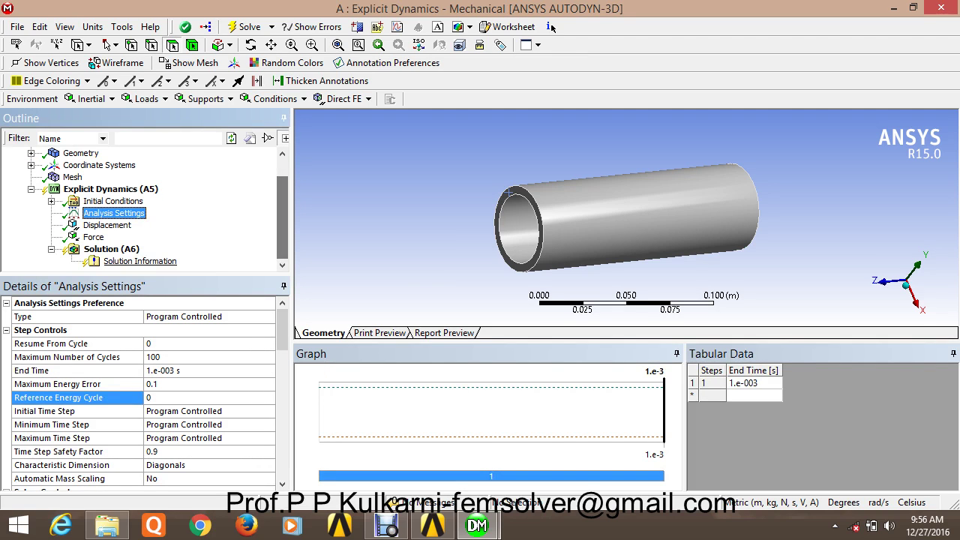
{"action": "left_click", "coordinate": [111, 249]}
{"action": "right_click", "coordinate": [111, 249]}
{"action": "left_click", "coordinate": [139, 279]}
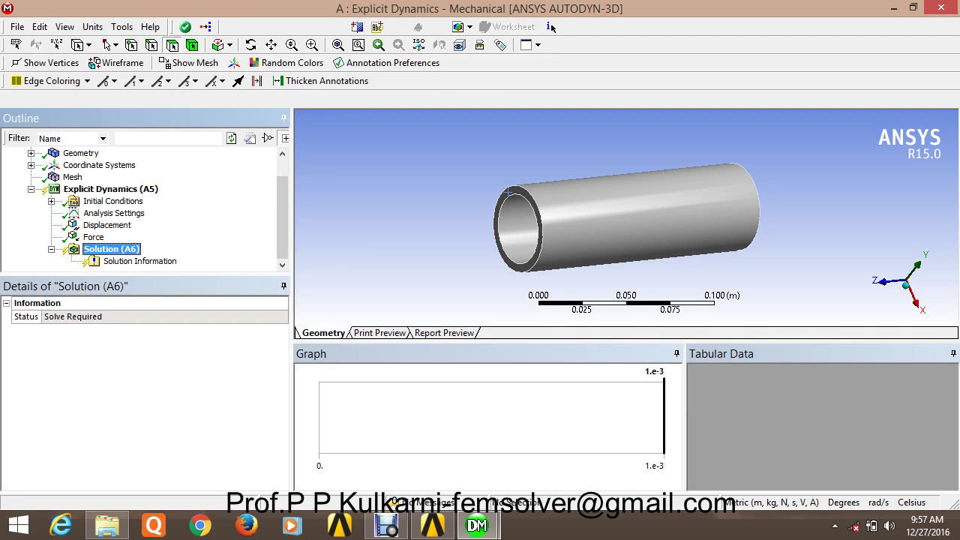
{"action": "key", "text": "F5"}
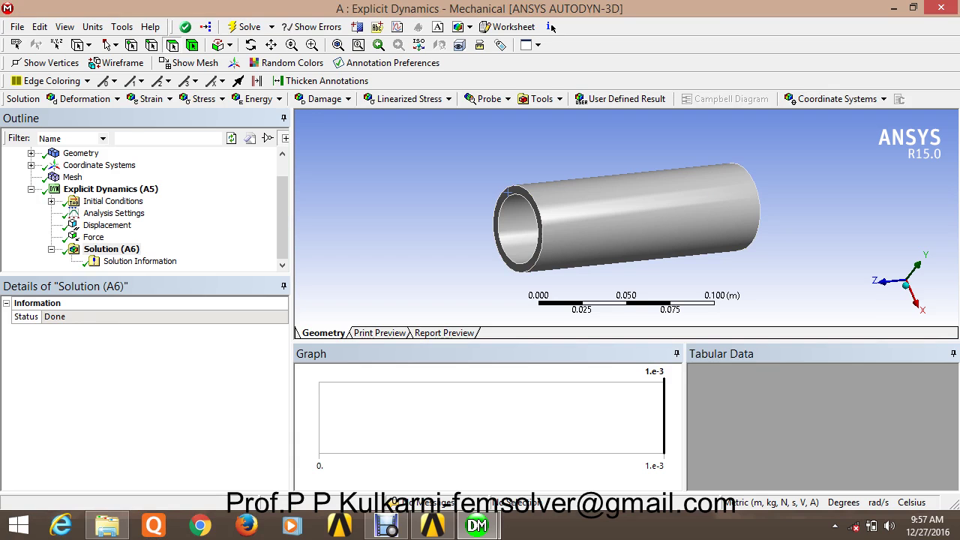
Step: Insert a Total Deformation result under the Solution and evaluate it for all bodies
{"action": "right_click", "coordinate": [126, 250]}
{"action": "mouse_move", "coordinate": [195, 257]}
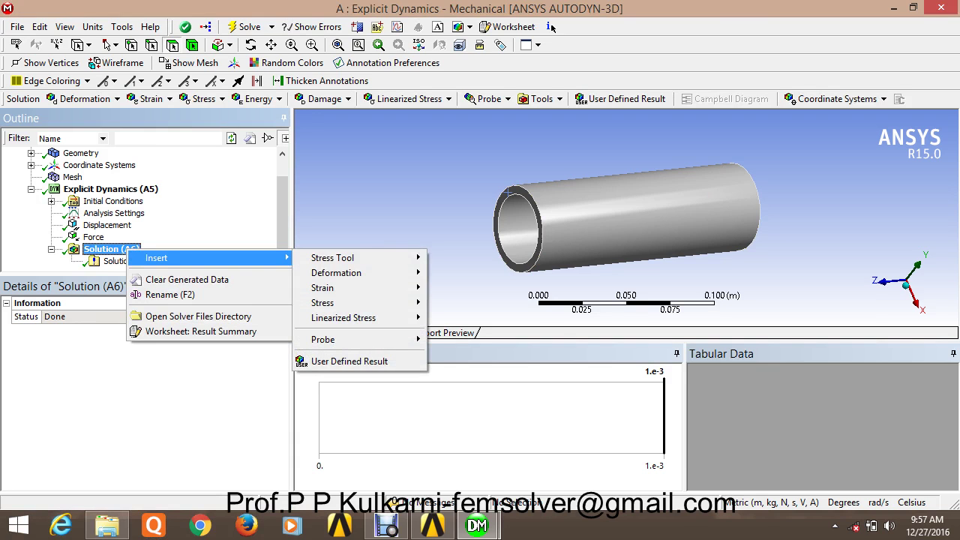
{"action": "mouse_move", "coordinate": [345, 272]}
{"action": "left_click", "coordinate": [452, 272]}
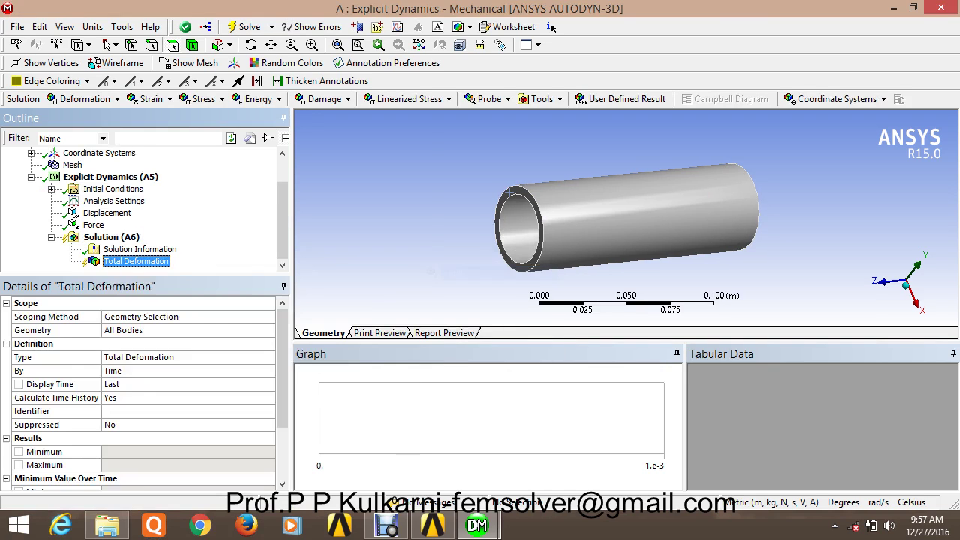
{"action": "right_click", "coordinate": [132, 261]}
{"action": "left_click", "coordinate": [188, 289]}
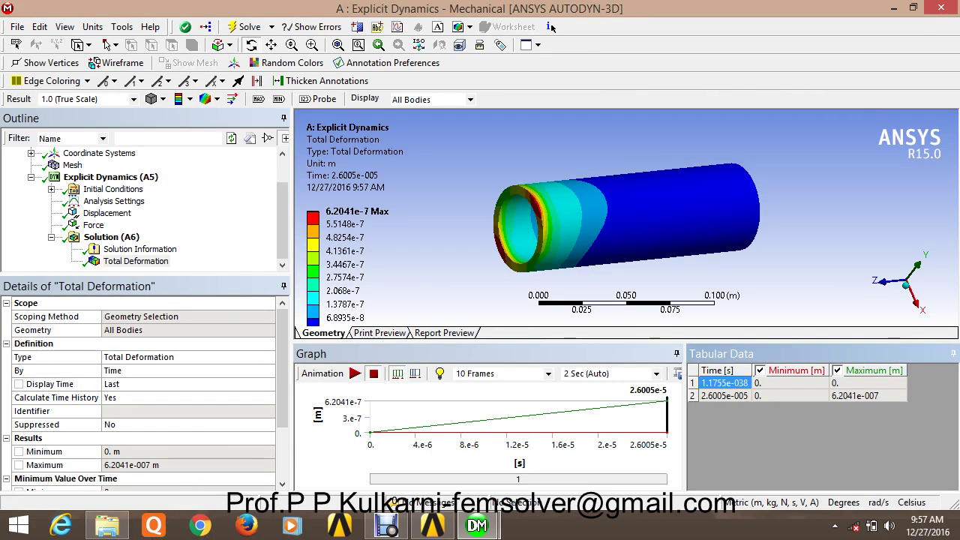
Step: Examine the maximum total deformation at each time point and the contour legend
{"action": "key", "text": "Right"}
{"action": "key", "text": "Right"}
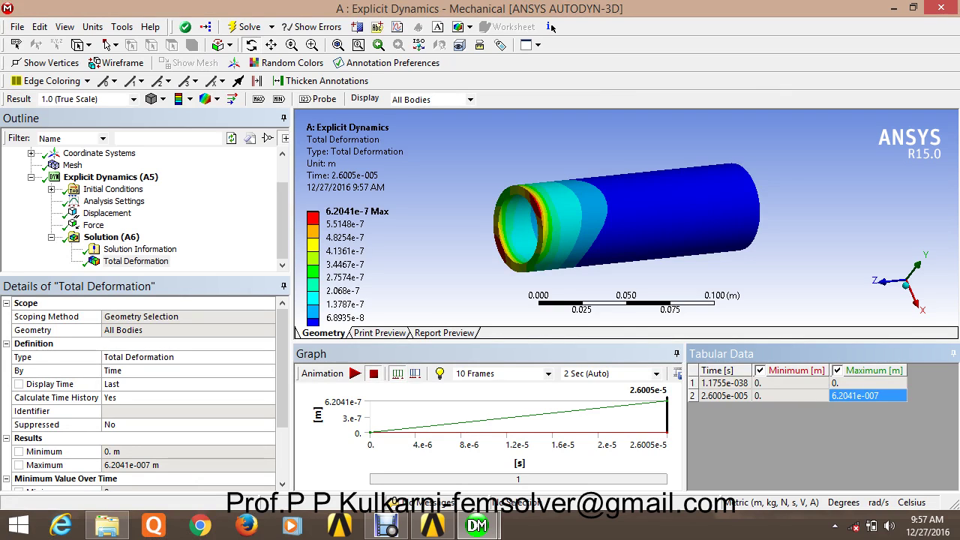
{"action": "key", "text": "Up"}
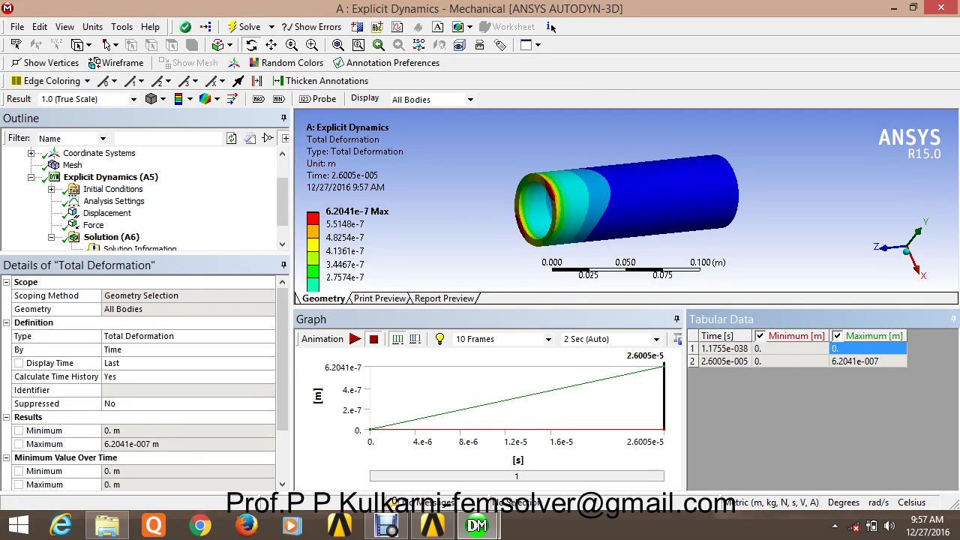
{"action": "left_click", "coordinate": [342, 265]}
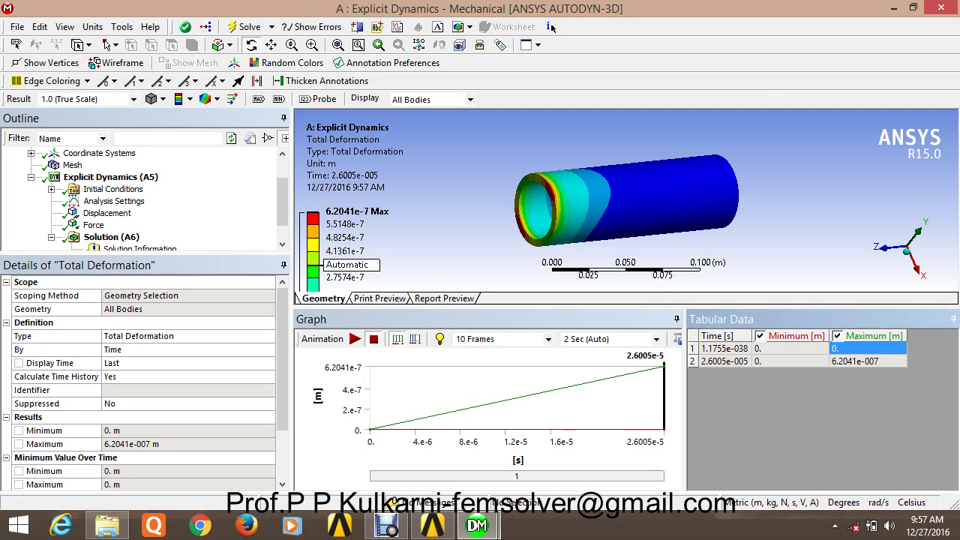
{"action": "left_click", "coordinate": [111, 237]}
{"action": "right_click", "coordinate": [123, 237]}
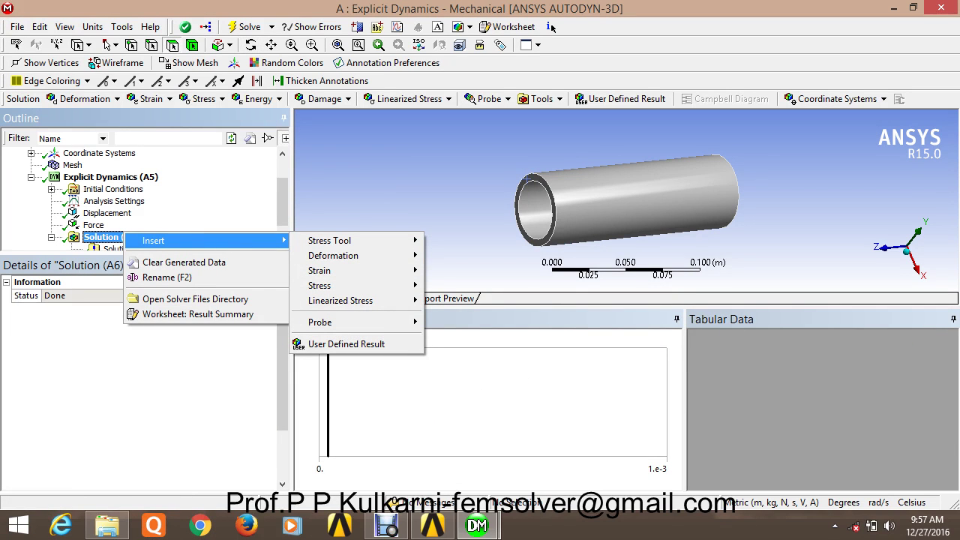
{"action": "key", "text": "Escape"}
{"action": "key", "text": "Escape"}
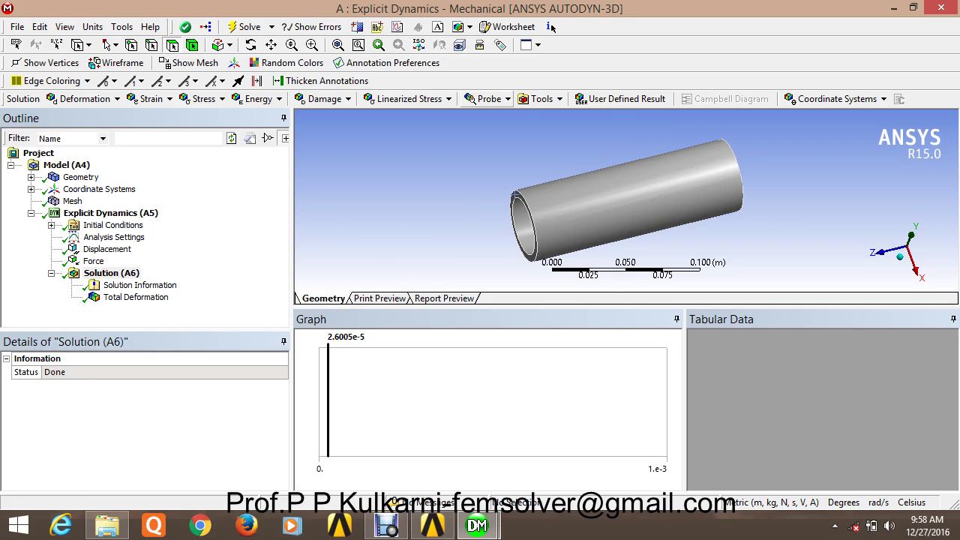
Step: Insert a Deformation Probe under the Solution branch
{"action": "left_click", "coordinate": [487, 98]}
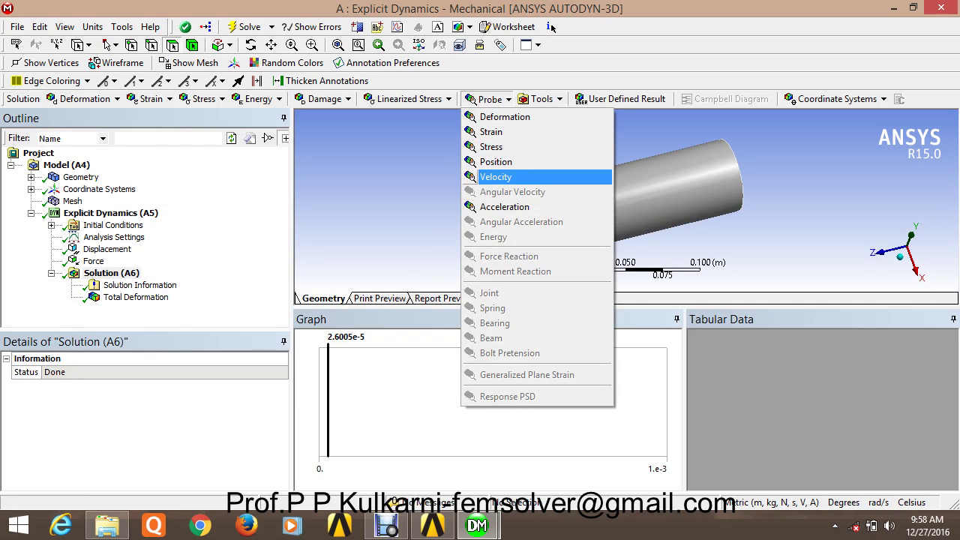
{"action": "key", "text": "Up"}
{"action": "key", "text": "Up"}
{"action": "key", "text": "Up"}
{"action": "key", "text": "Up"}
{"action": "key", "text": "Return"}
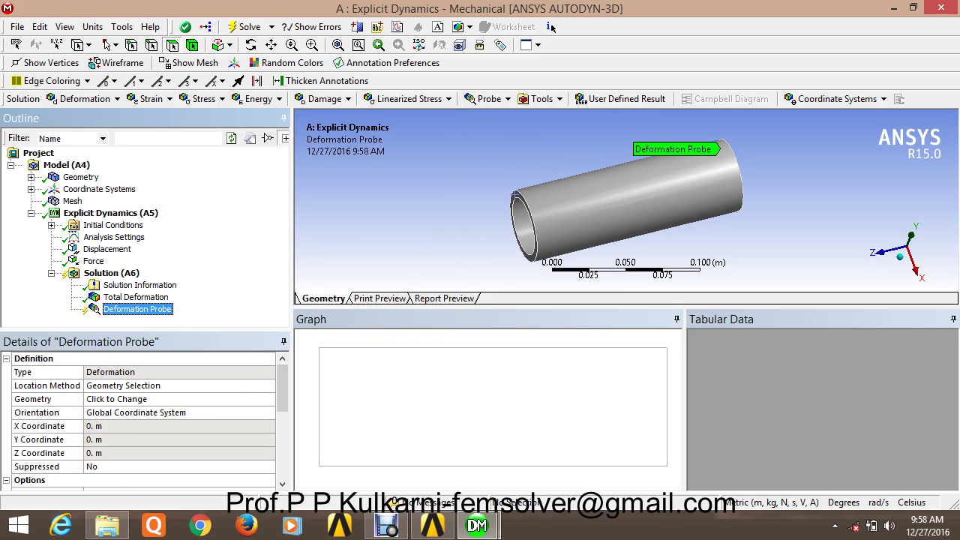
Step: Evaluate the results for the Deformation Probe, play its animation, and return to the Total Deformation result
{"action": "key", "text": "ctrl+a"}
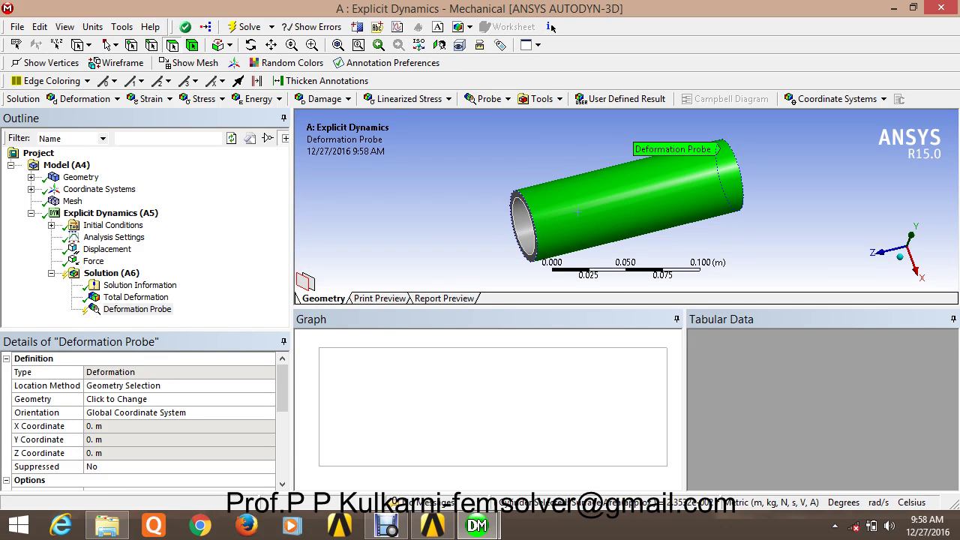
{"action": "right_click", "coordinate": [150, 309]}
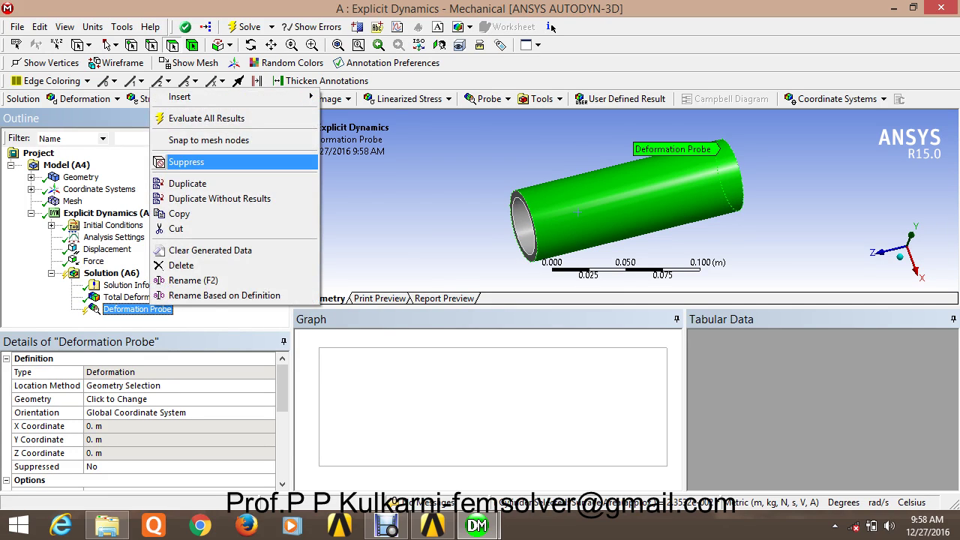
{"action": "left_click", "coordinate": [206, 118]}
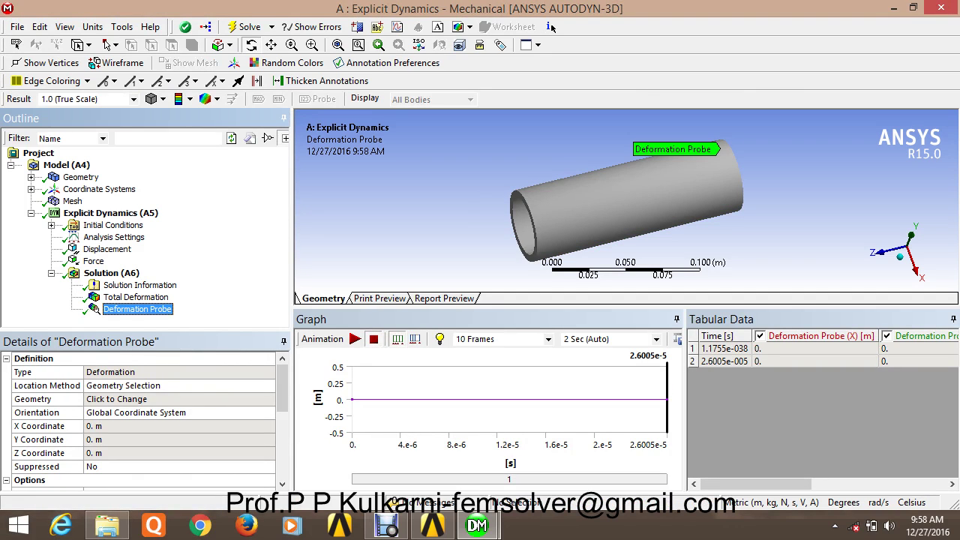
{"action": "left_click", "coordinate": [355, 339]}
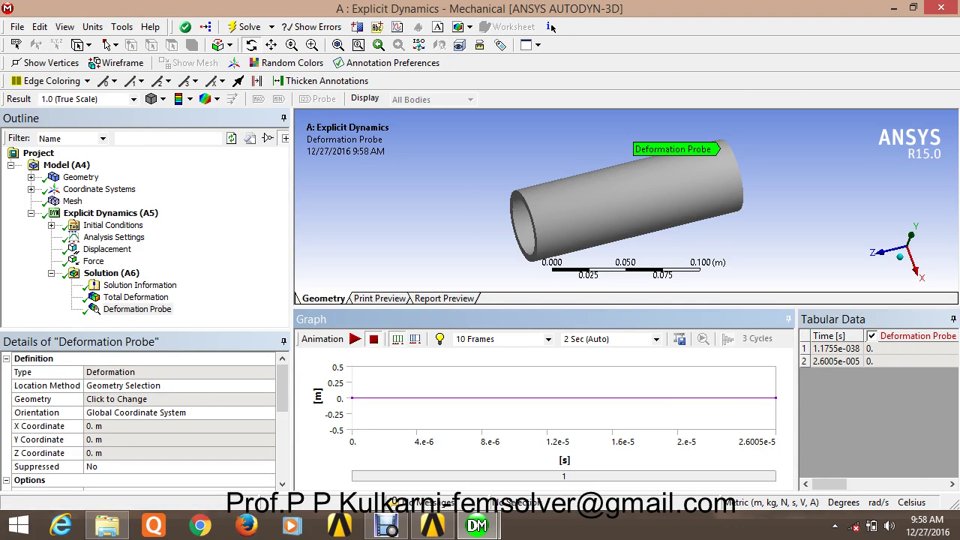
{"action": "key", "text": "Up"}
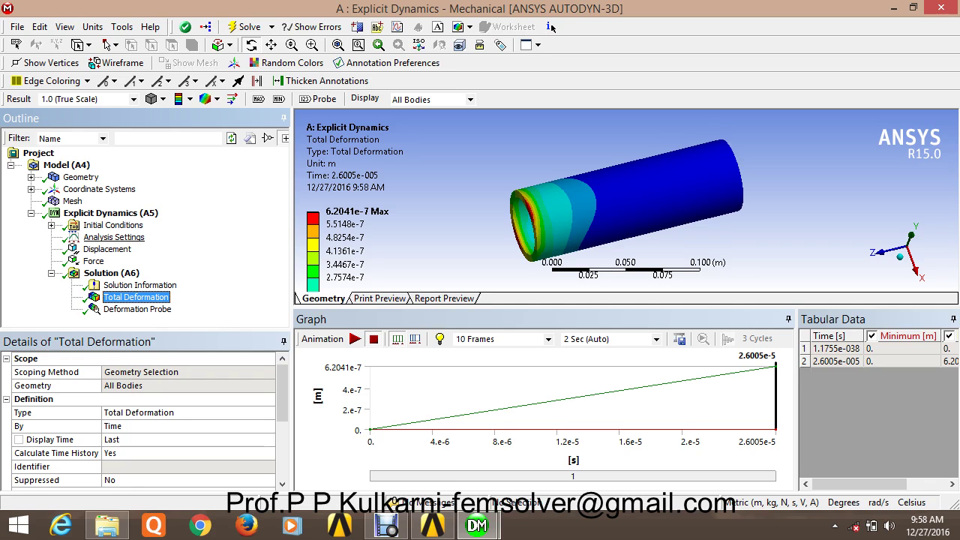
Step: Set the maximum number of cycles to 200 in the Analysis Settings and re-solve the analysis
{"action": "left_click", "coordinate": [114, 237]}
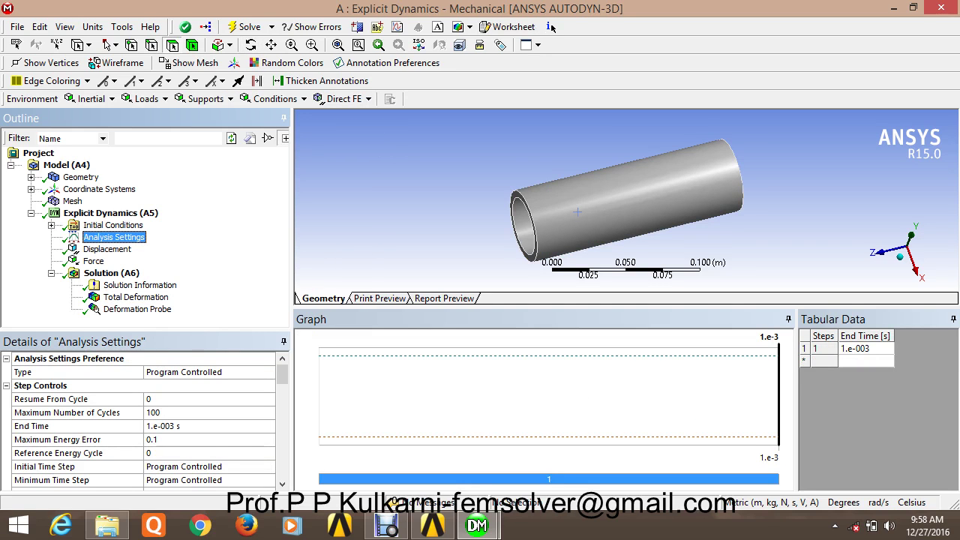
{"action": "left_click", "coordinate": [172, 413]}
{"action": "type", "text": "200"}
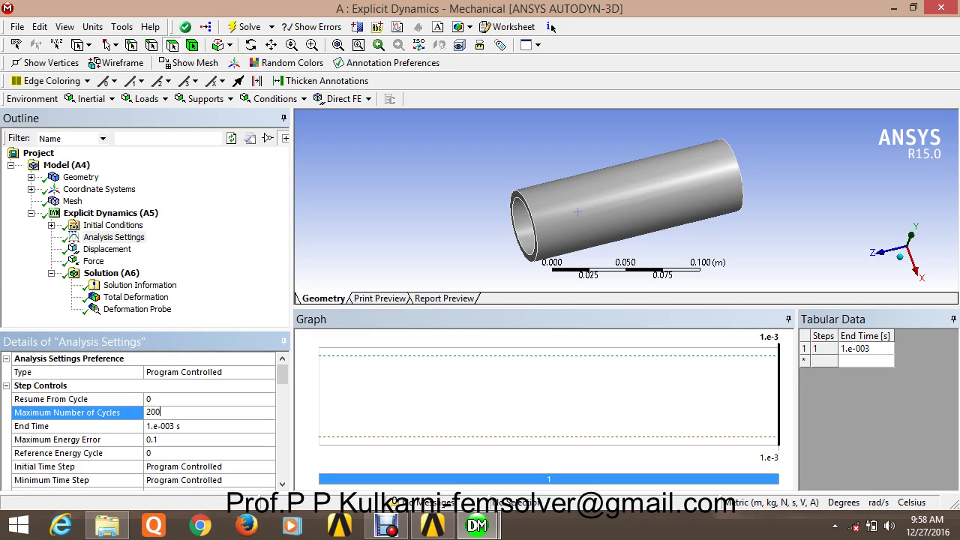
{"action": "key", "text": "Return"}
{"action": "right_click", "coordinate": [111, 272]}
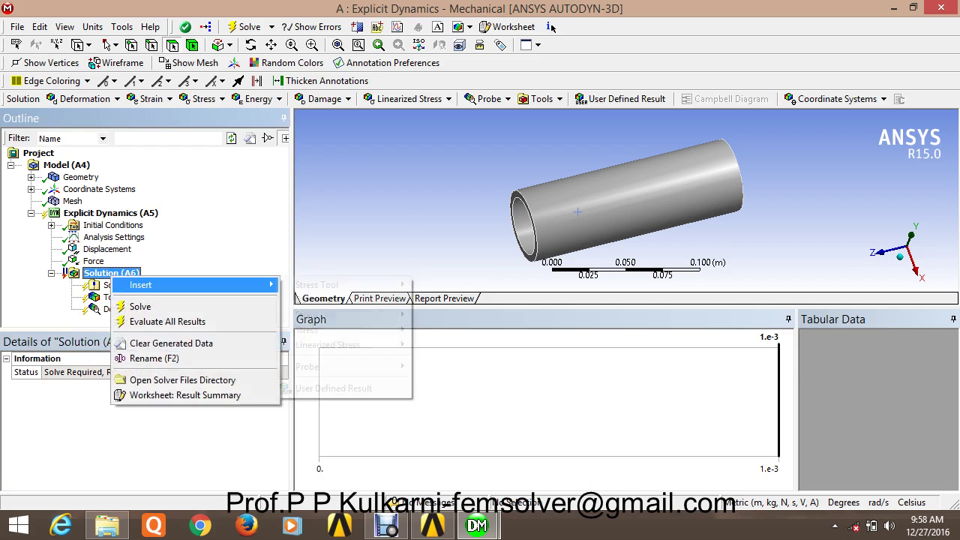
{"action": "key", "text": "Return"}
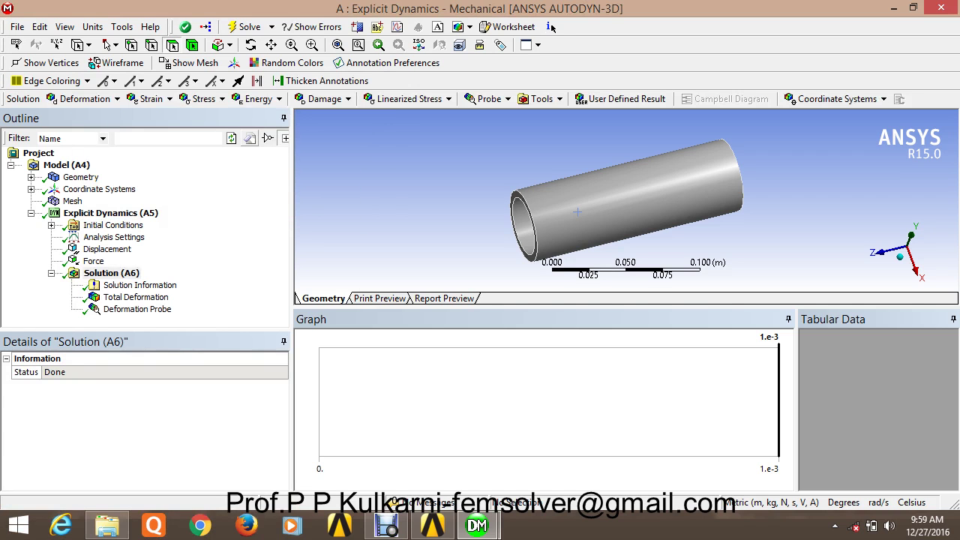
Step: Examine the Total Deformation contour and its tabulated minimum and maximum values at each time point
{"action": "key", "text": "Down"}
{"action": "key", "text": "Down"}
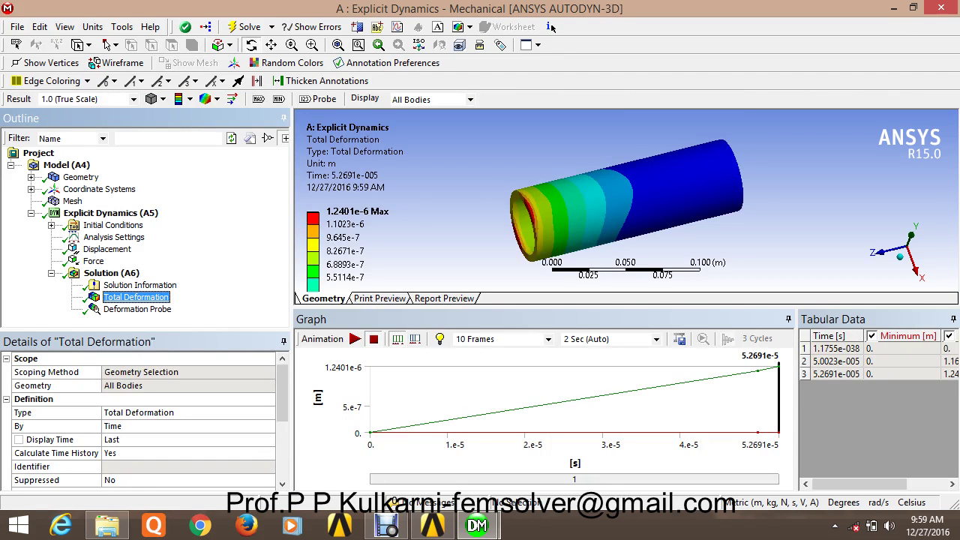
{"action": "mouse_move", "coordinate": [881, 484]}
{"action": "left_mouse_down"}
{"action": "mouse_move", "coordinate": [911, 483]}
{"action": "mouse_move", "coordinate": [886, 484]}
{"action": "left_mouse_up"}
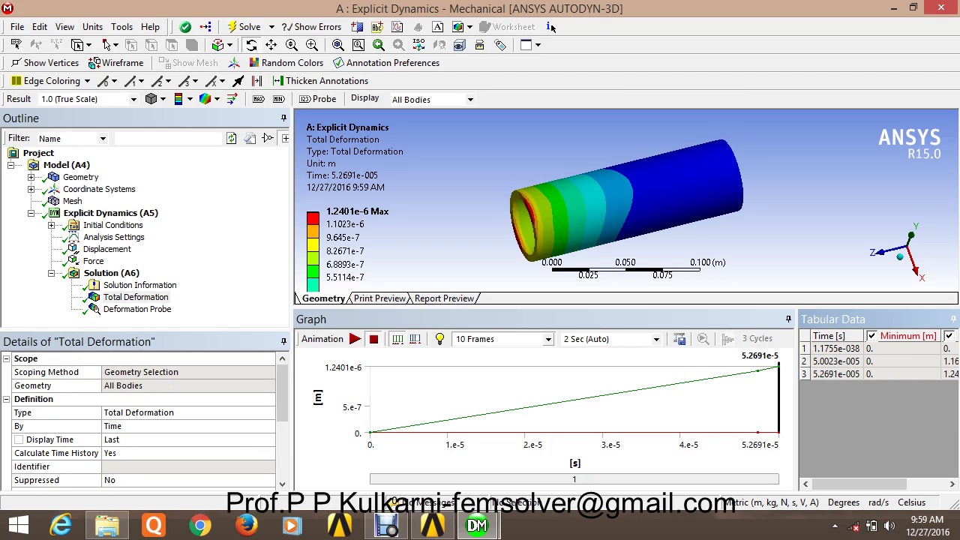
{"action": "left_click_drag", "start_coordinate": [795, 405], "coordinate": [602, 405]}
{"action": "left_click", "coordinate": [641, 348]}
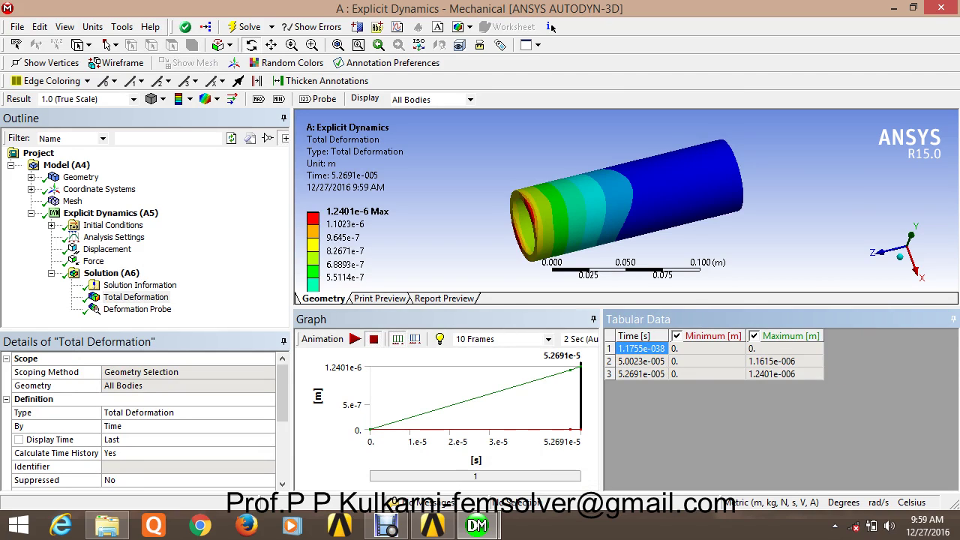
{"action": "key", "text": "Down"}
{"action": "key", "text": "Down"}
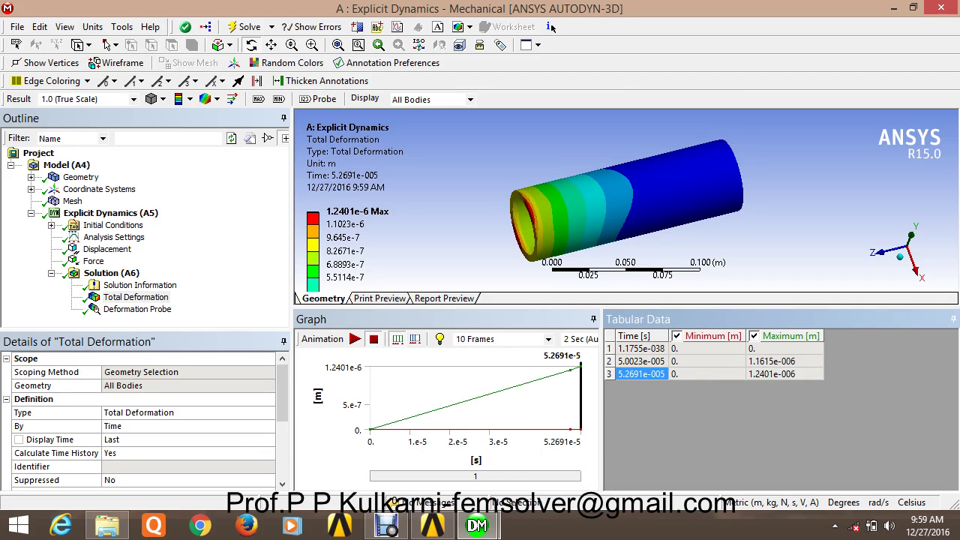
{"action": "key", "text": "Up"}
{"action": "key", "text": "Right"}
{"action": "key", "text": "Right"}
{"action": "key", "text": "Down"}
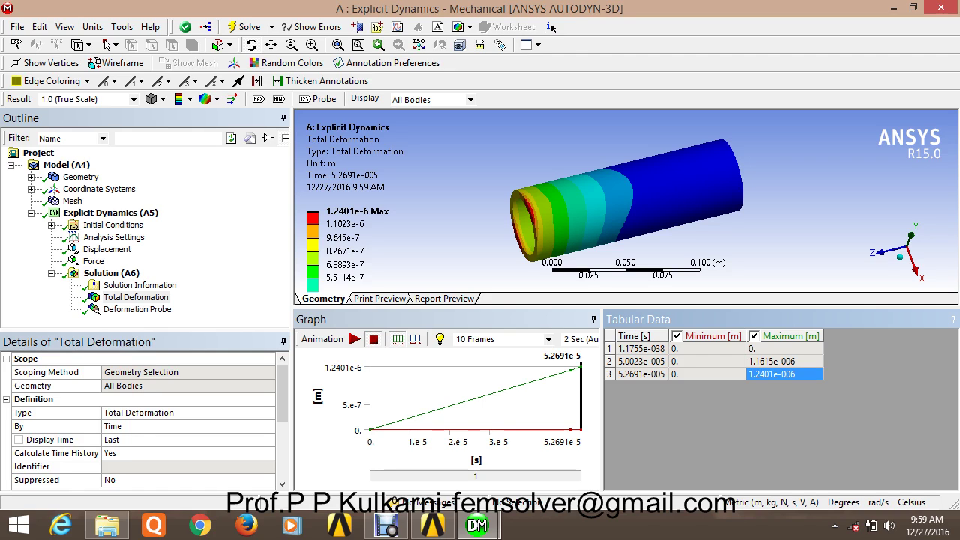
Step: Set the end time to 0.01 s in the Analysis Settings and solve the Explicit Dynamics analysis again
{"action": "left_click", "coordinate": [113, 237]}
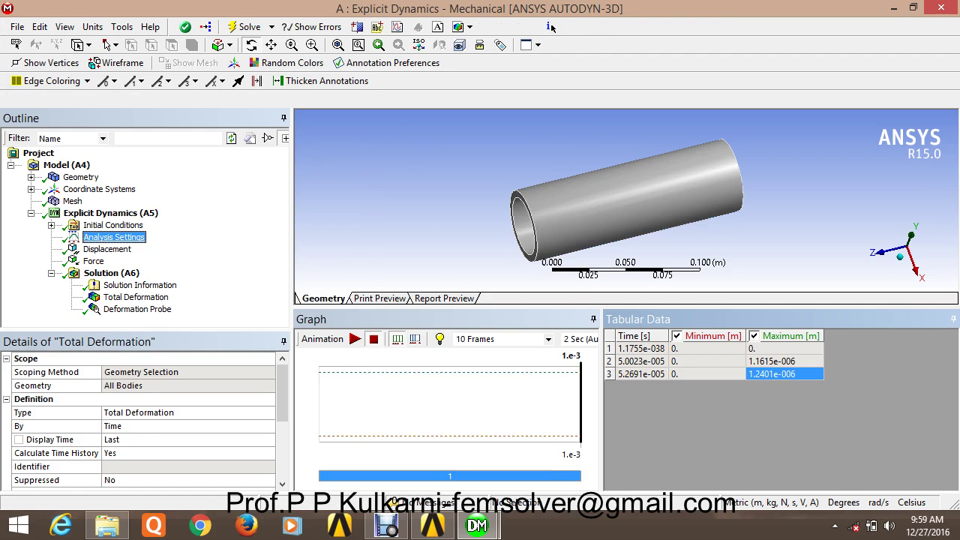
{"action": "left_click", "coordinate": [153, 413]}
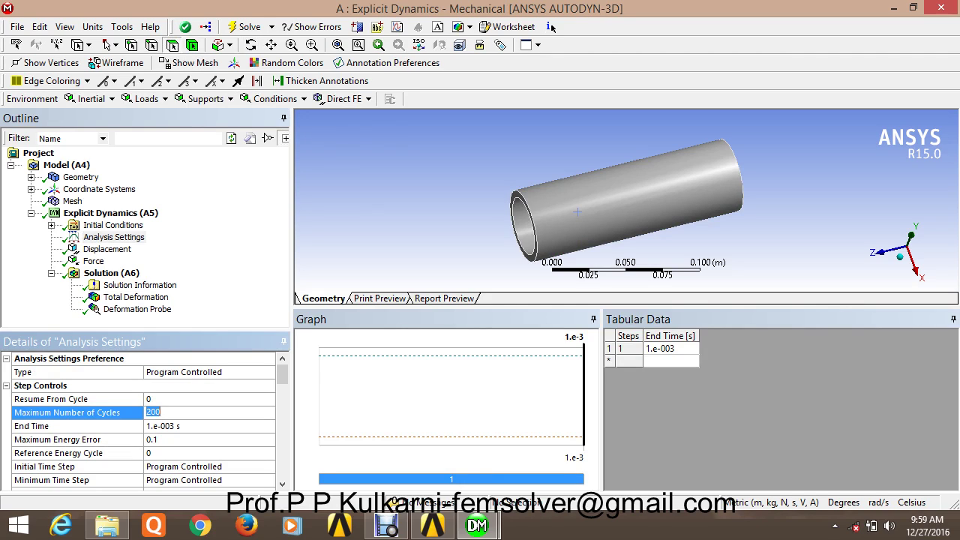
{"action": "key", "text": "Tab"}
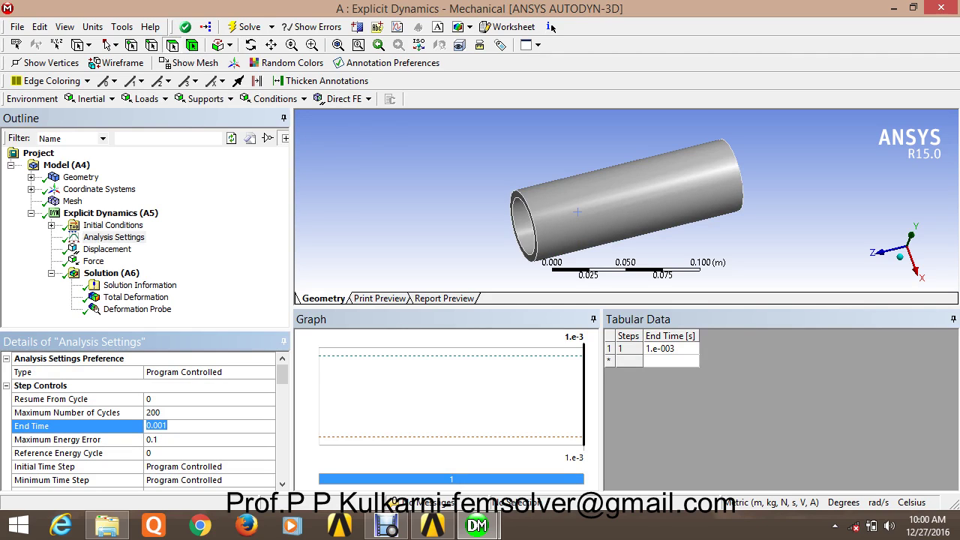
{"action": "key", "text": "Right"}
{"action": "key", "text": "Left"}
{"action": "key", "text": "shift+Left"}
{"action": "key", "text": "Delete"}
{"action": "key", "text": "Delete"}
{"action": "left_click", "coordinate": [173, 413]}
{"action": "right_click", "coordinate": [111, 272]}
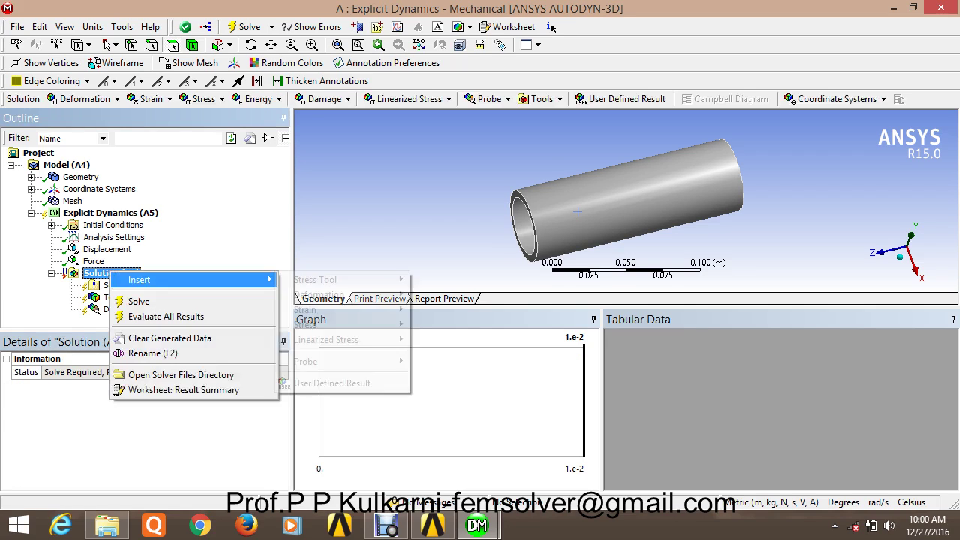
{"action": "left_click", "coordinate": [139, 300]}
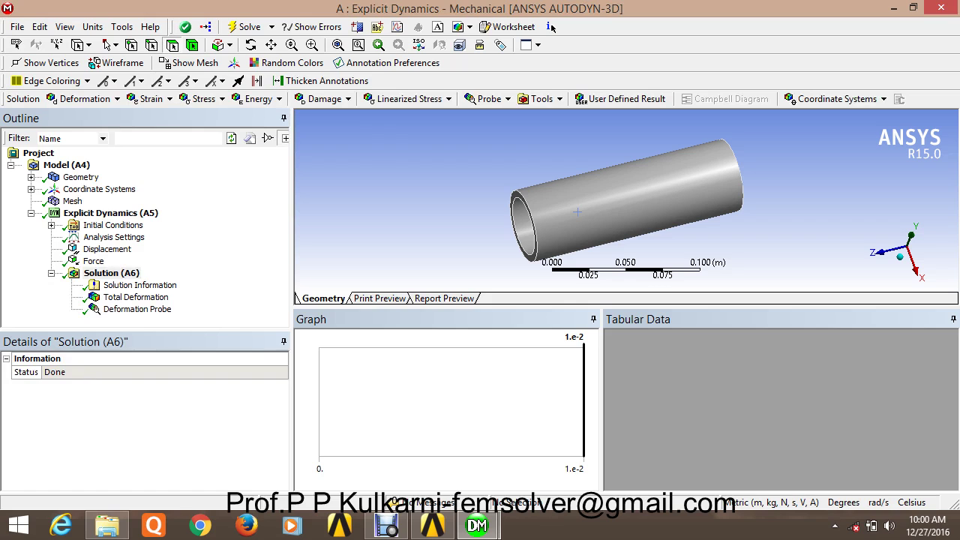
Step: Check the maximum total deformation at the last time point of the new solution
{"action": "key", "text": "Down"}
{"action": "key", "text": "Down"}
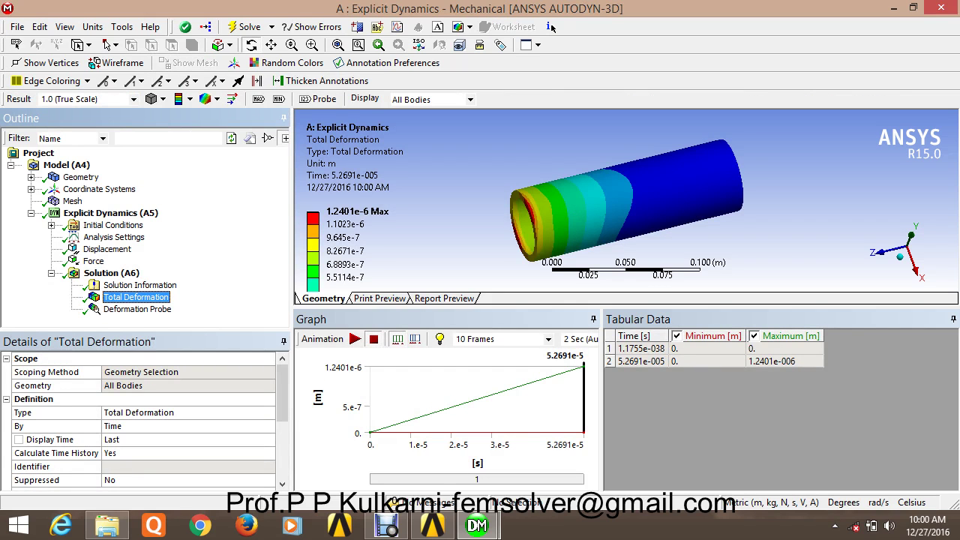
{"action": "left_click", "coordinate": [785, 361]}
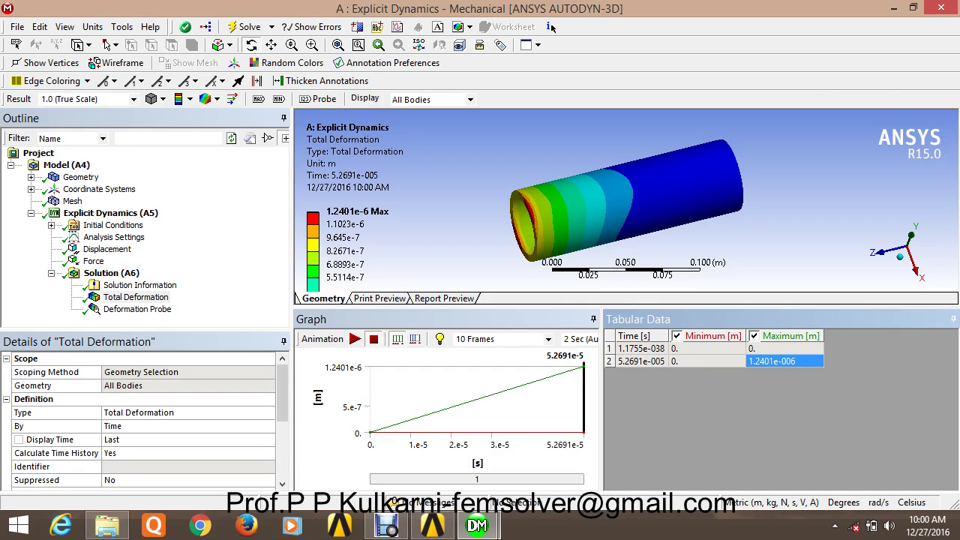
Step: Insert an Equivalent (von-Mises) Stress result for all bodies under the Solution and evaluate it
{"action": "left_click", "coordinate": [111, 273]}
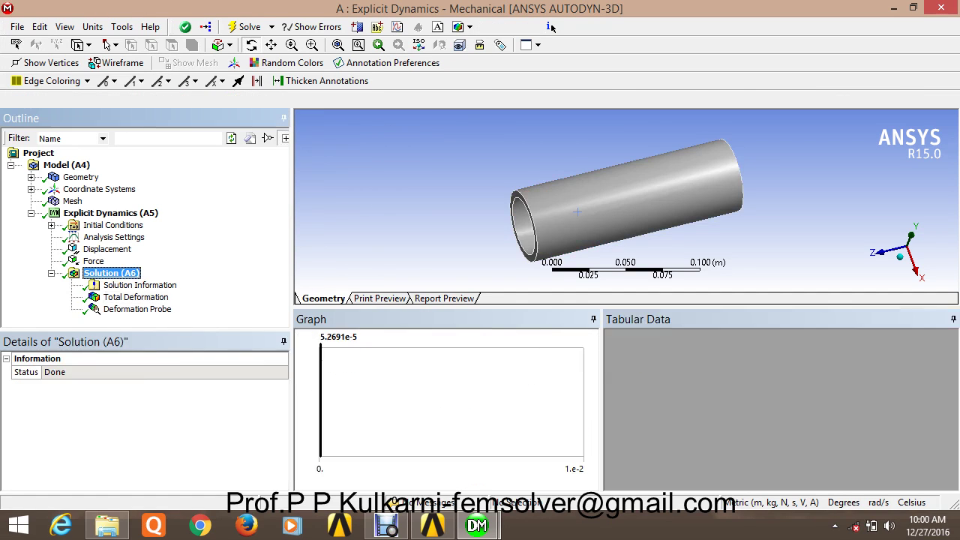
{"action": "right_click", "coordinate": [121, 275]}
{"action": "mouse_move", "coordinate": [150, 283]}
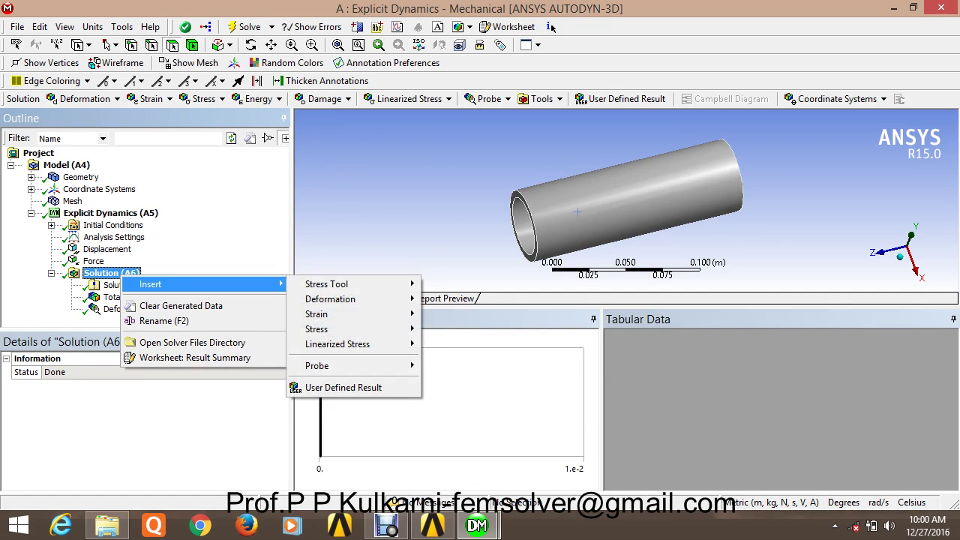
{"action": "mouse_move", "coordinate": [316, 328]}
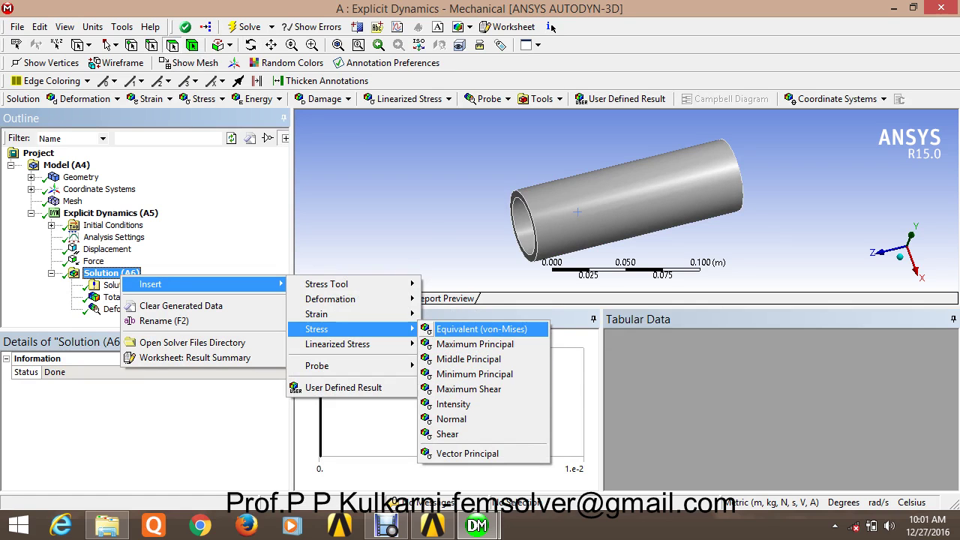
{"action": "left_click", "coordinate": [482, 328]}
{"action": "right_click", "coordinate": [124, 321]}
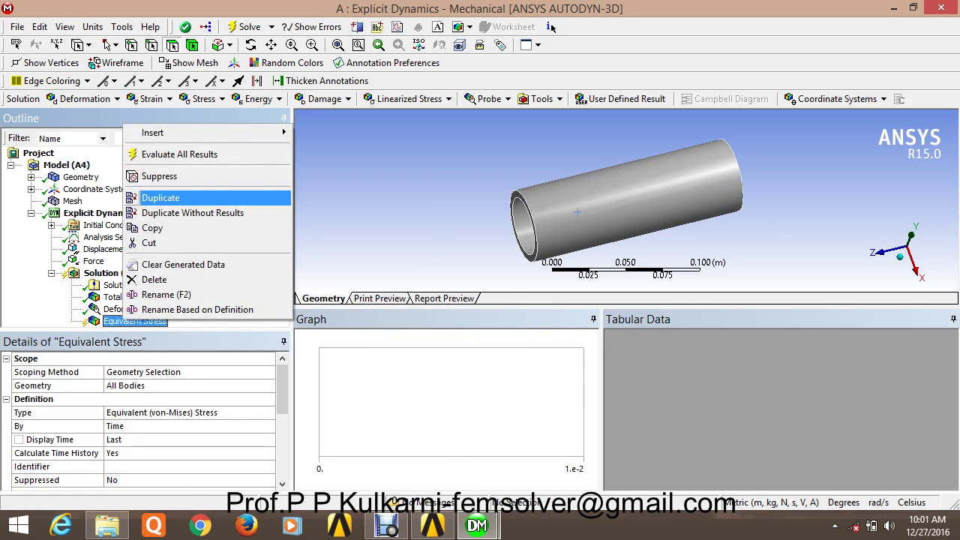
{"action": "left_click", "coordinate": [180, 155]}
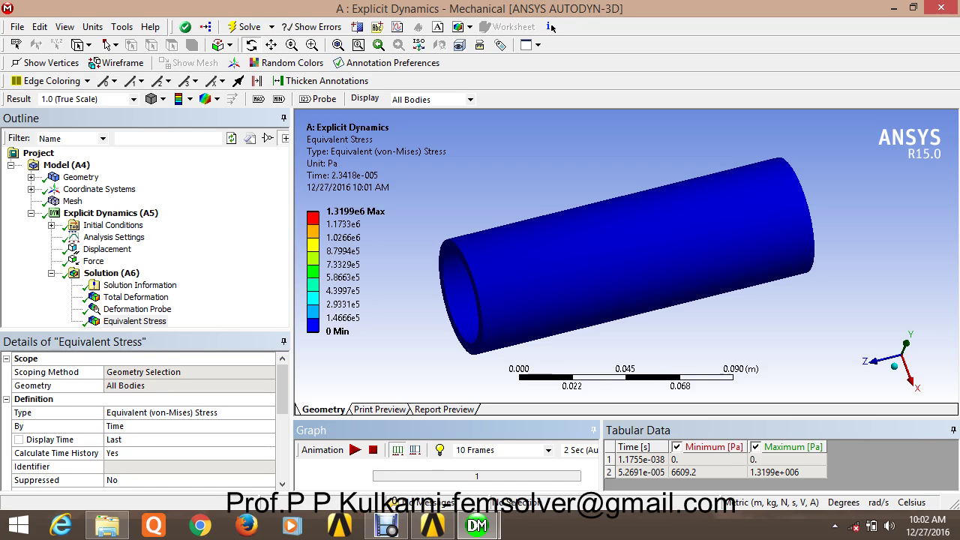
Step: Review the Total Deformation result and set the analysis end time to 0.1 s
{"action": "left_click", "coordinate": [136, 297]}
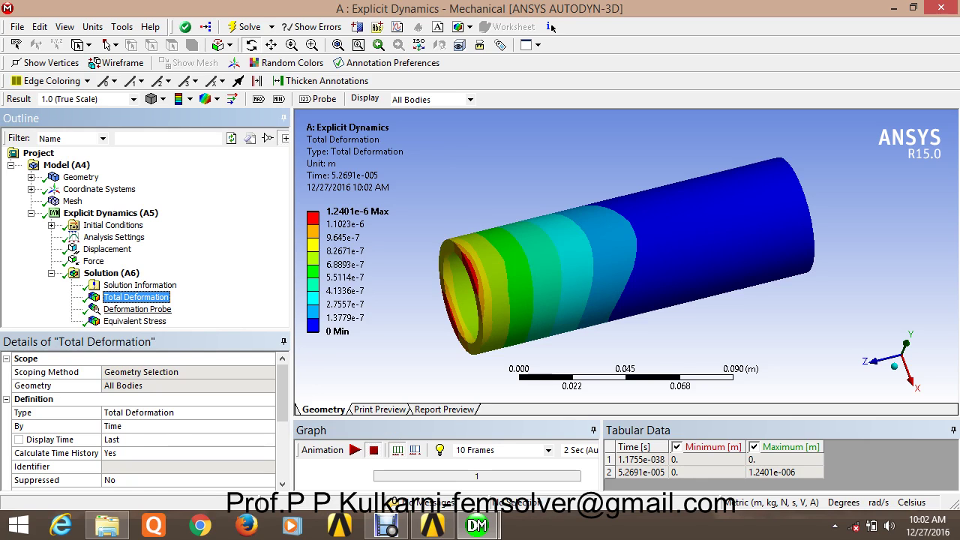
{"action": "left_click", "coordinate": [114, 237]}
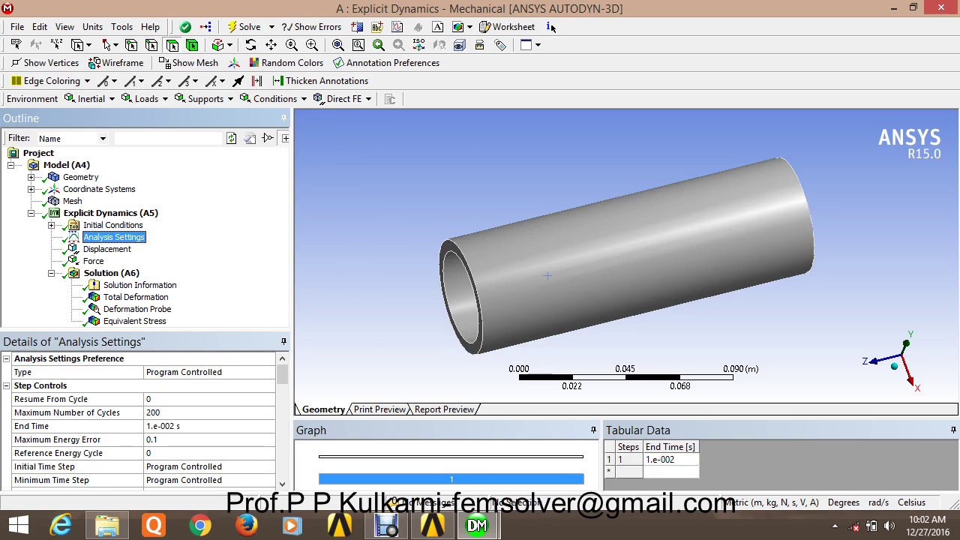
{"action": "left_click", "coordinate": [153, 425]}
{"action": "type", "text": "0.0"}
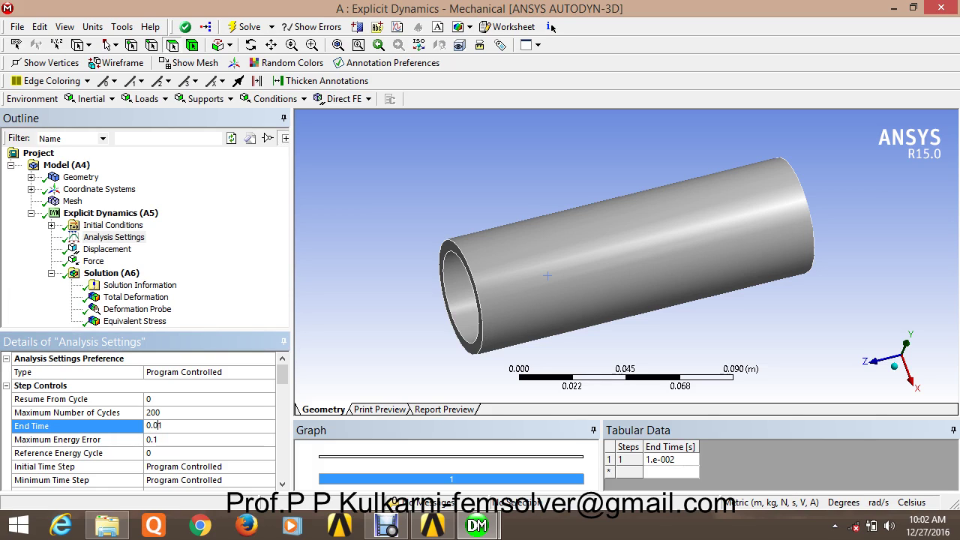
{"action": "type", "text": "1"}
{"action": "key", "text": "BackSpace"}
{"action": "key", "text": "BackSpace"}
{"action": "key", "text": "Return"}
Step: Set the maximum number of cycles to 1000 and re-solve the Explicit Dynamics analysis
{"action": "key", "text": "Up"}
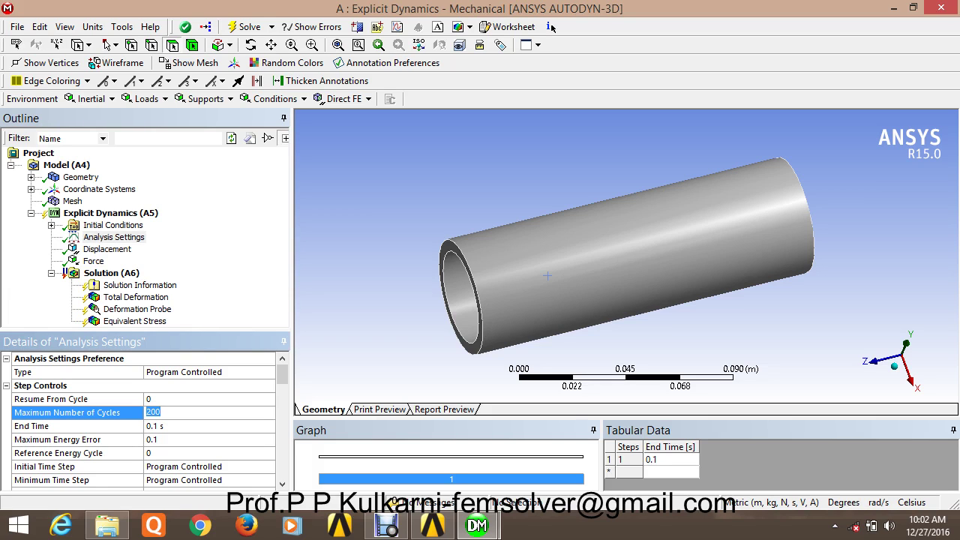
{"action": "type", "text": "1000"}
{"action": "key", "text": "Down"}
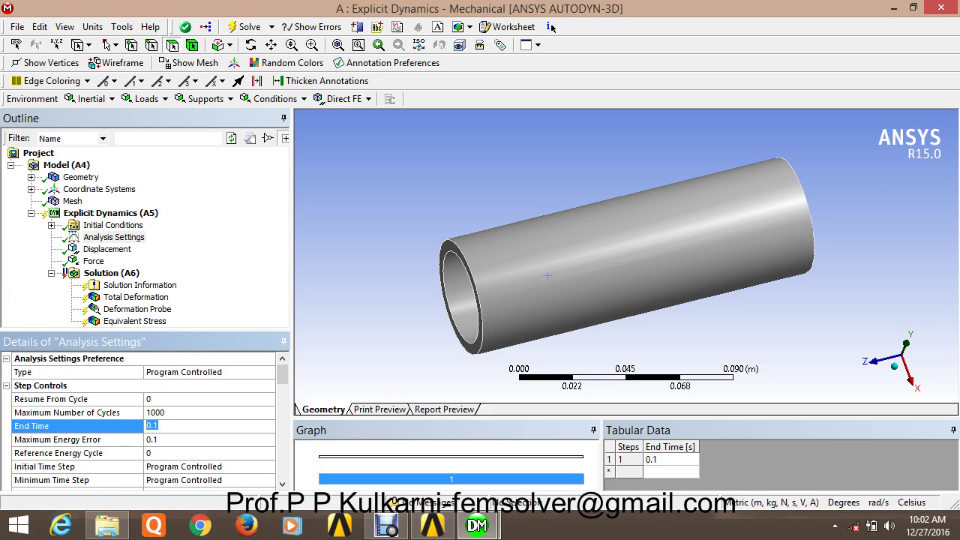
{"action": "right_click", "coordinate": [113, 274]}
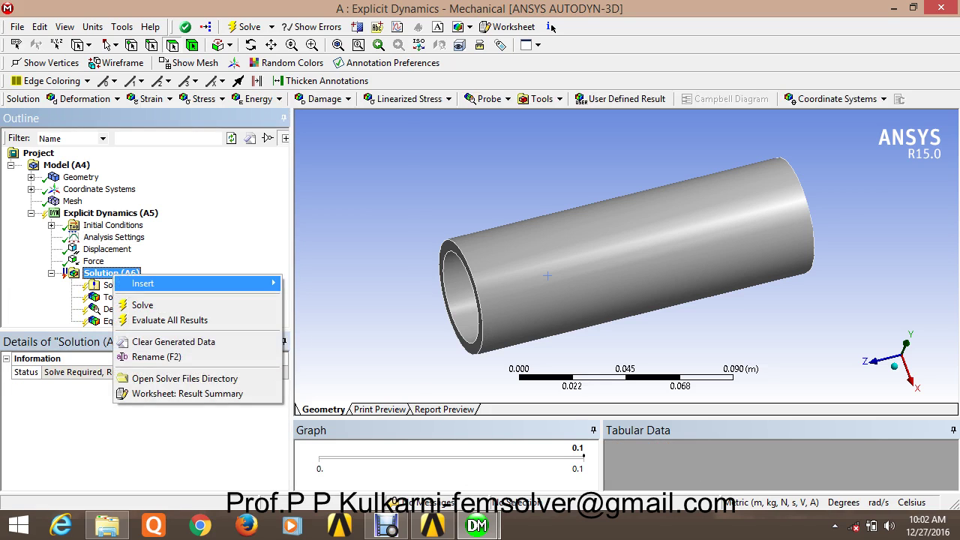
{"action": "left_click", "coordinate": [142, 304]}
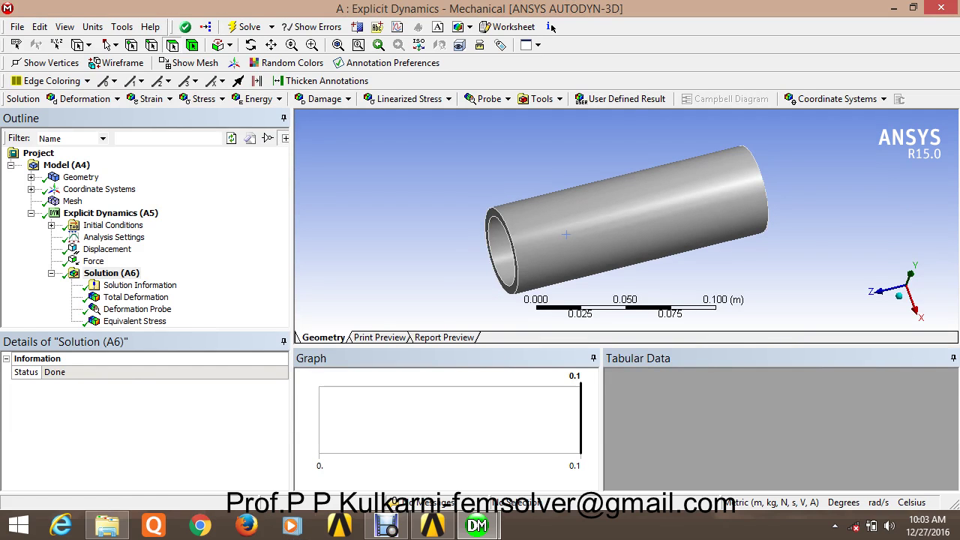
Step: Review the Total Deformation result and set the analysis end time to 1 s
{"action": "left_click", "coordinate": [136, 297]}
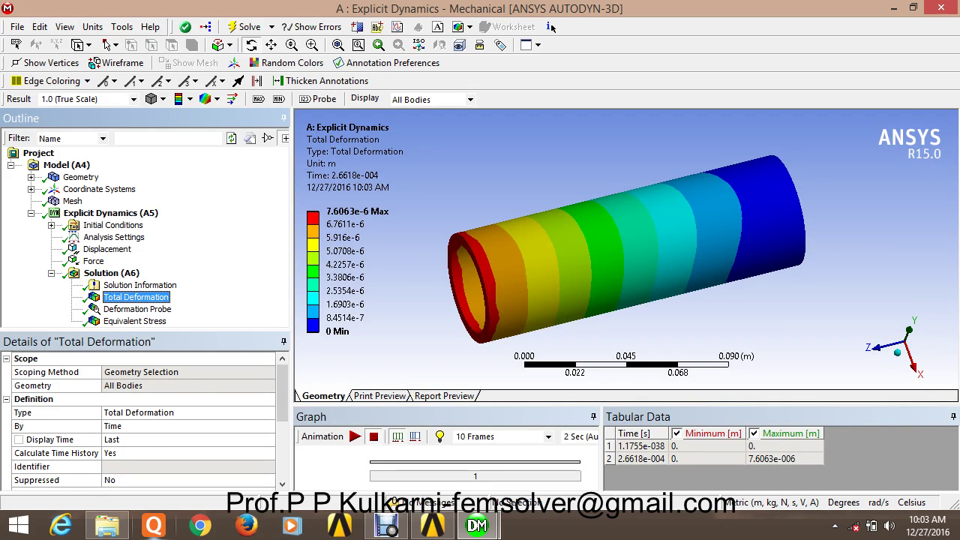
{"action": "mouse_move", "coordinate": [107, 525]}
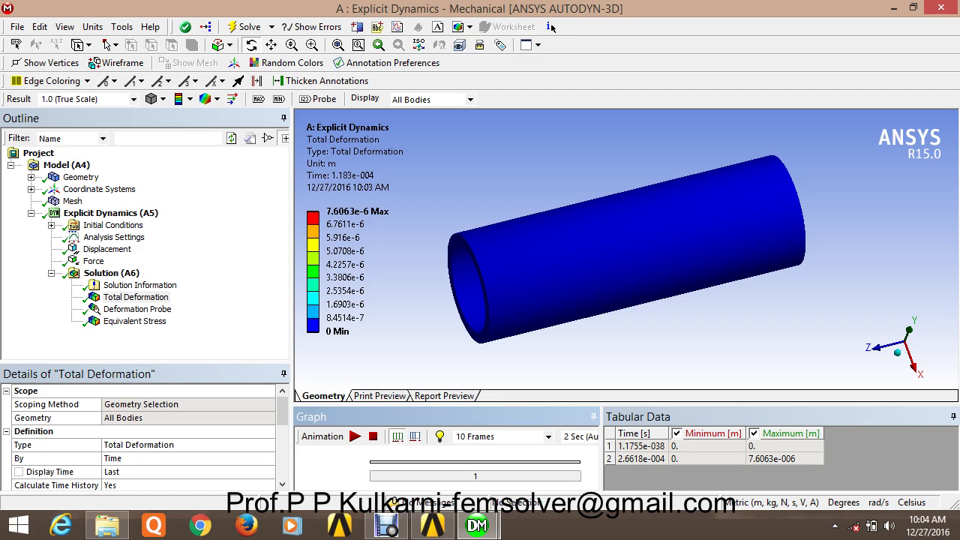
{"action": "left_click", "coordinate": [113, 237]}
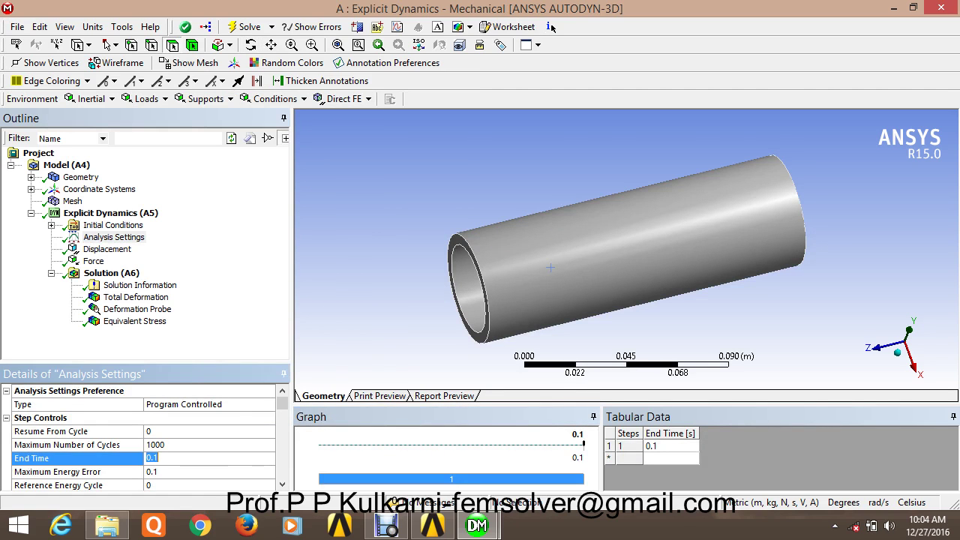
{"action": "type", "text": "1"}
{"action": "key", "text": "Return"}
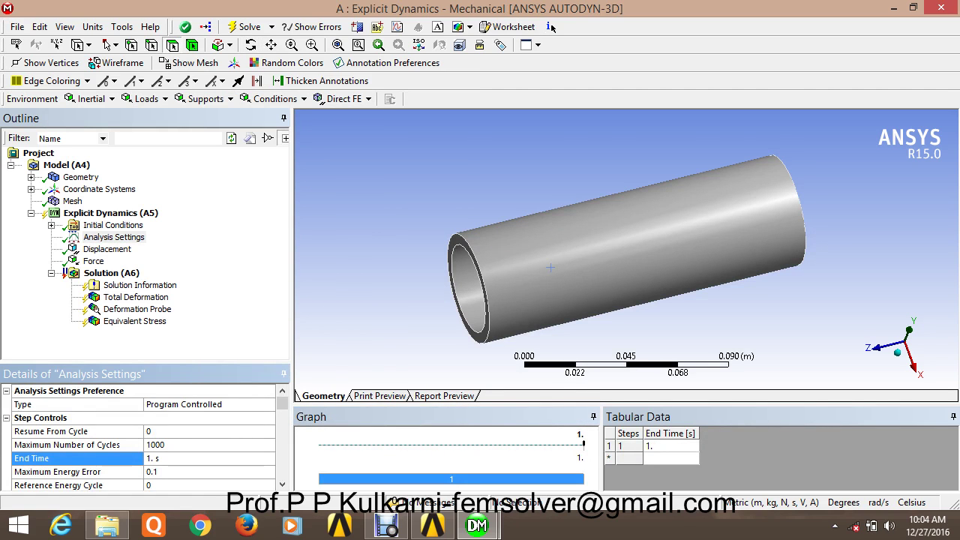
Step: Set the maximum number of cycles to 100000 and re-solve the Explicit Dynamics analysis
{"action": "key", "text": "Up"}
{"action": "type", "text": "1"}
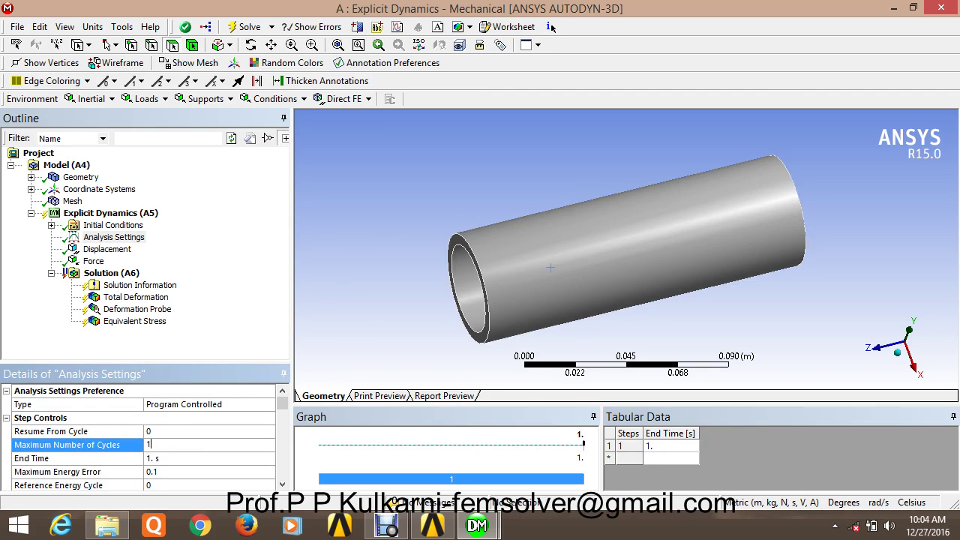
{"action": "type", "text": "00000"}
{"action": "key", "text": "Return"}
{"action": "right_click", "coordinate": [104, 273]}
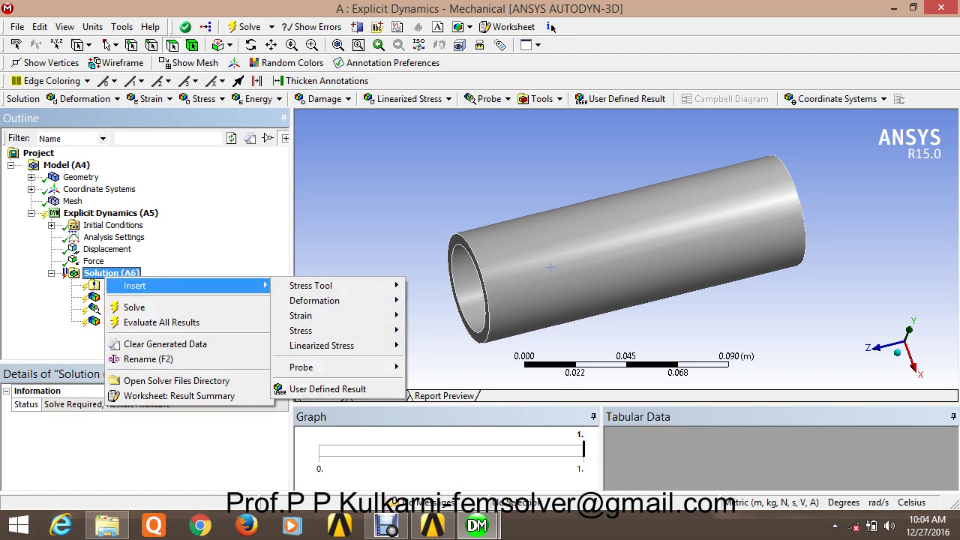
{"action": "left_click", "coordinate": [143, 308]}
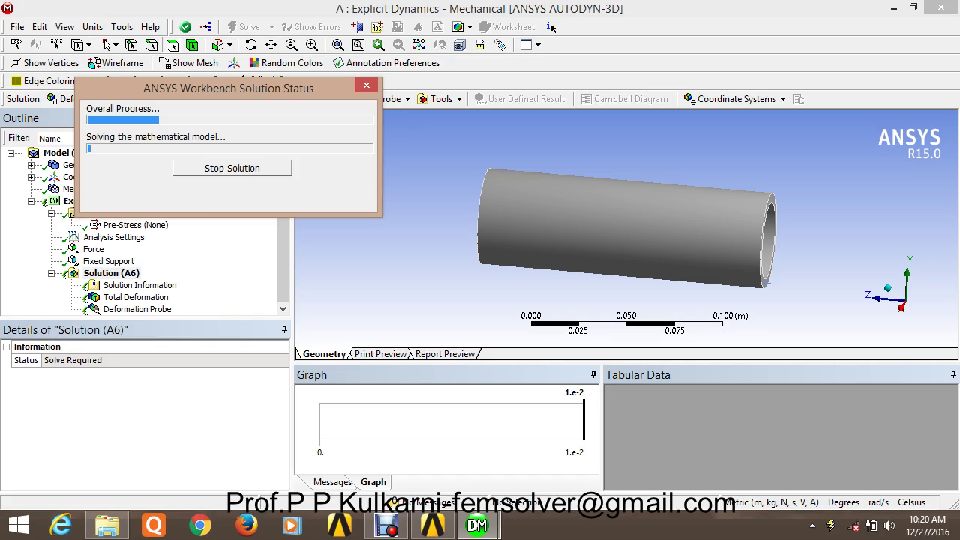
Step: Enlarge the graph area to examine the total deformation over time
{"action": "mouse_move", "coordinate": [386, 525]}
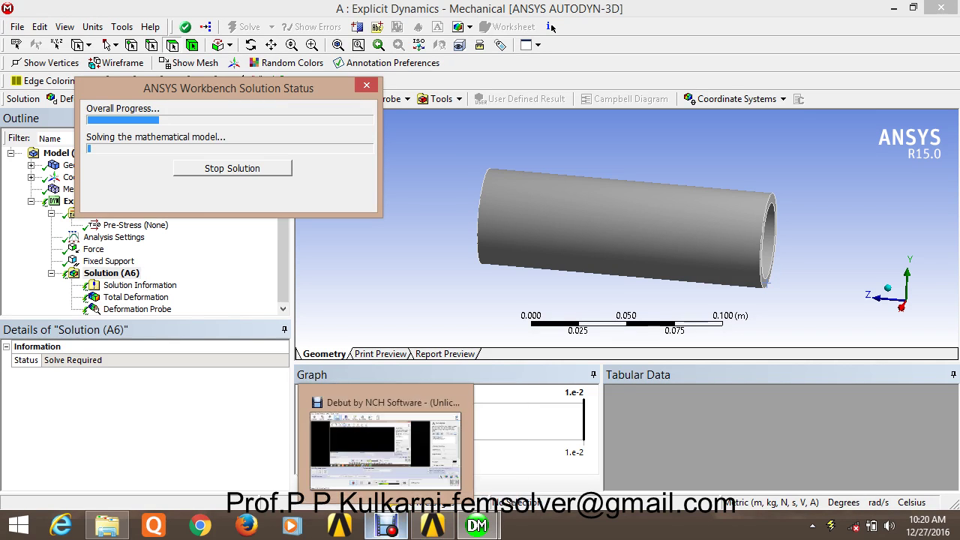
{"action": "left_click", "coordinate": [385, 449]}
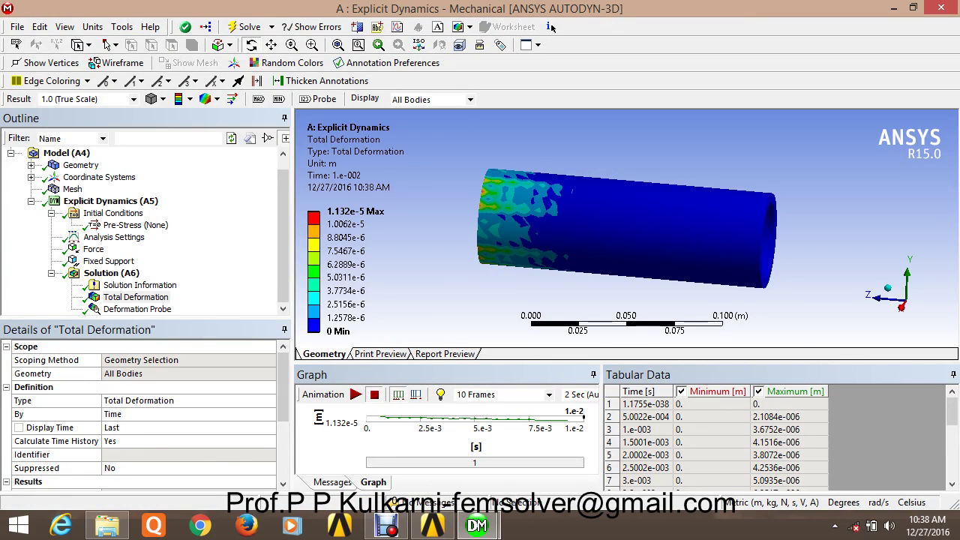
{"action": "left_click_drag", "start_coordinate": [525, 367], "coordinate": [525, 218]}
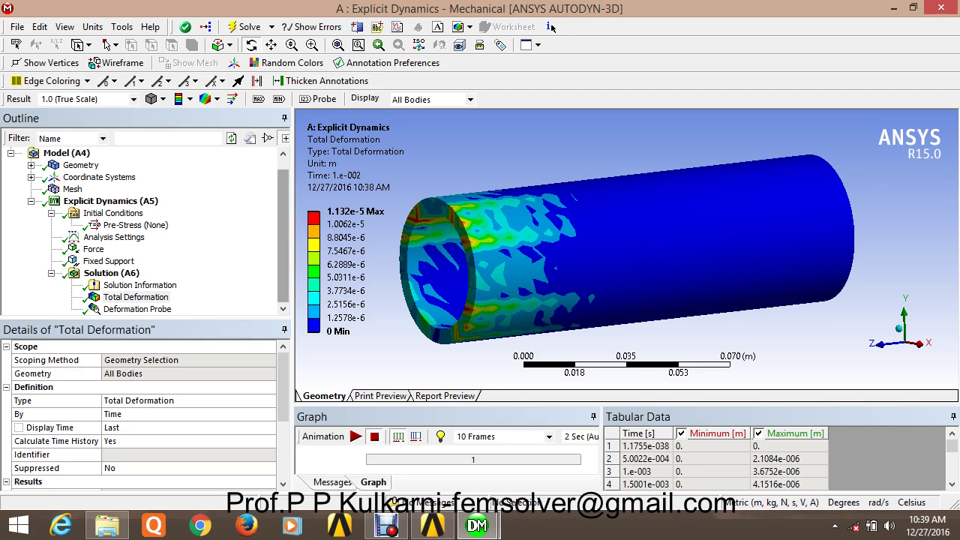
Step: Switch the selection filter to mesh nodes with single select mode
{"action": "left_click", "coordinate": [88, 45]}
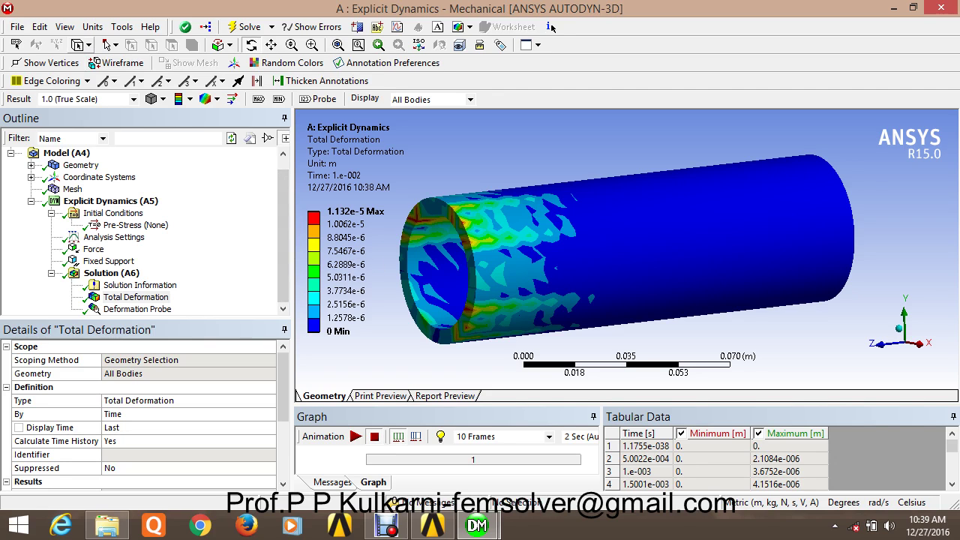
{"action": "left_click", "coordinate": [110, 78]}
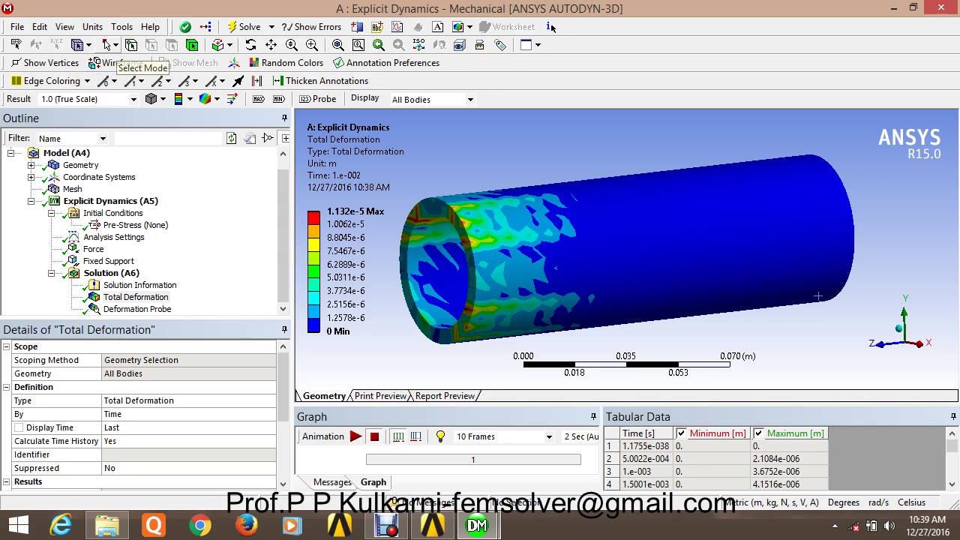
{"action": "left_click", "coordinate": [109, 45]}
{"action": "left_click", "coordinate": [138, 63]}
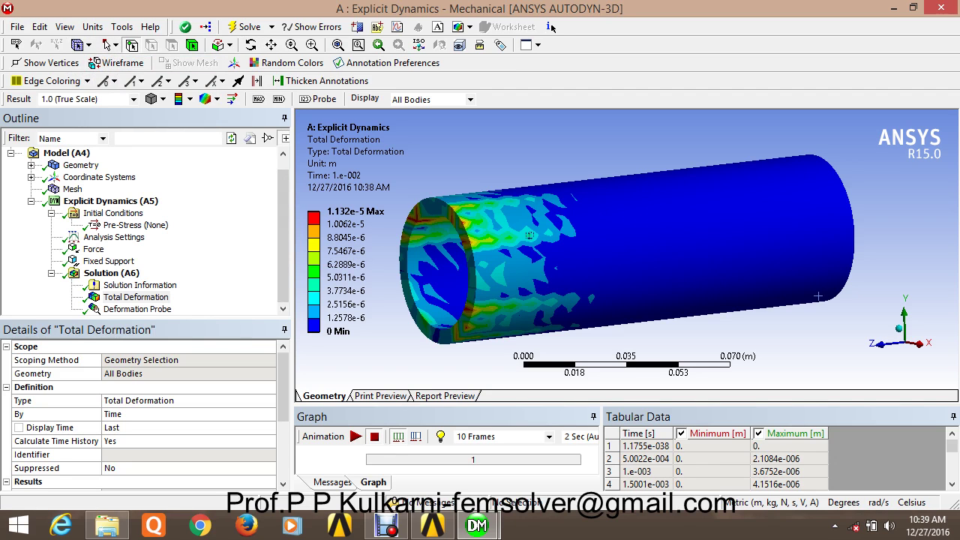
Step: Create a named selection called ppk from one node on the tube's outer surface near the deformed end
{"action": "left_click", "coordinate": [510, 238]}
{"action": "right_click", "coordinate": [510, 238]}
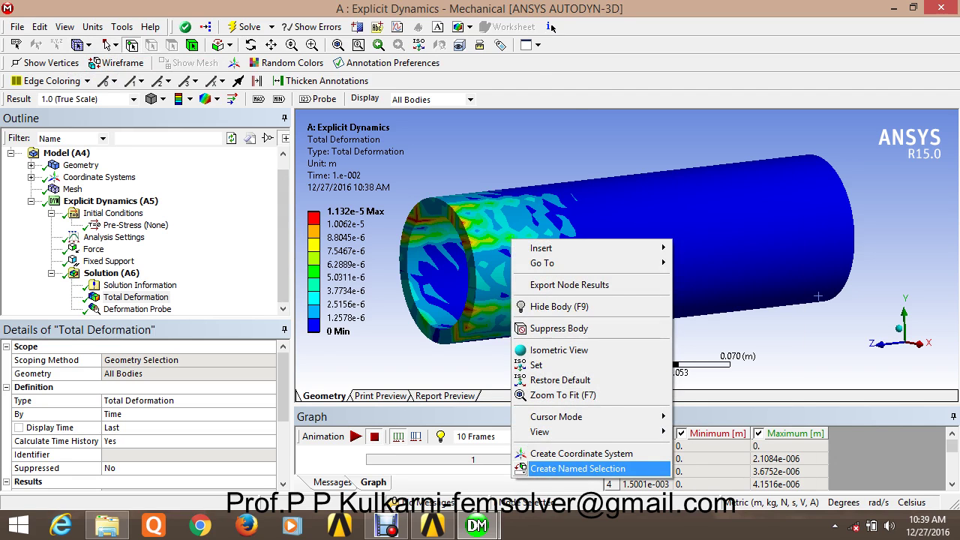
{"action": "left_click", "coordinate": [577, 468]}
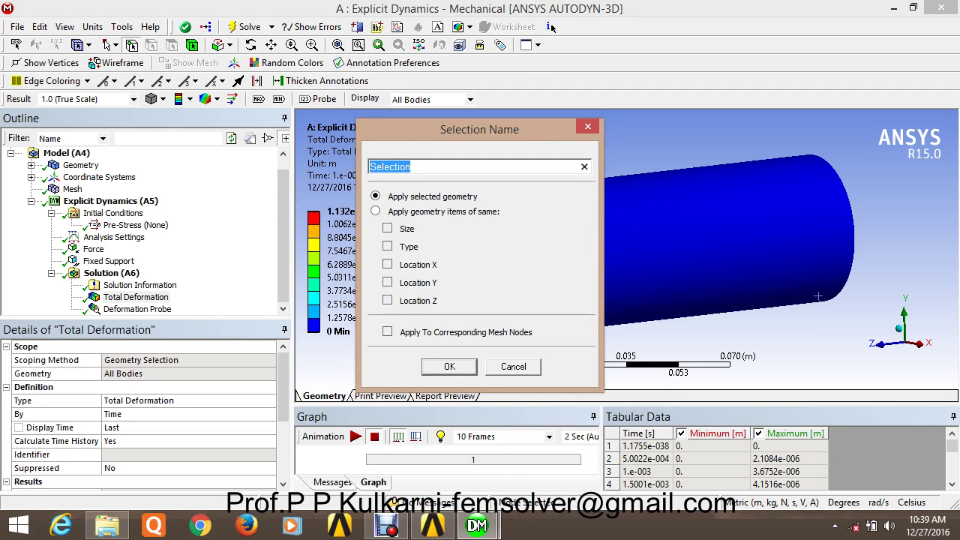
{"action": "type", "text": "ppk"}
{"action": "key", "text": "Return"}
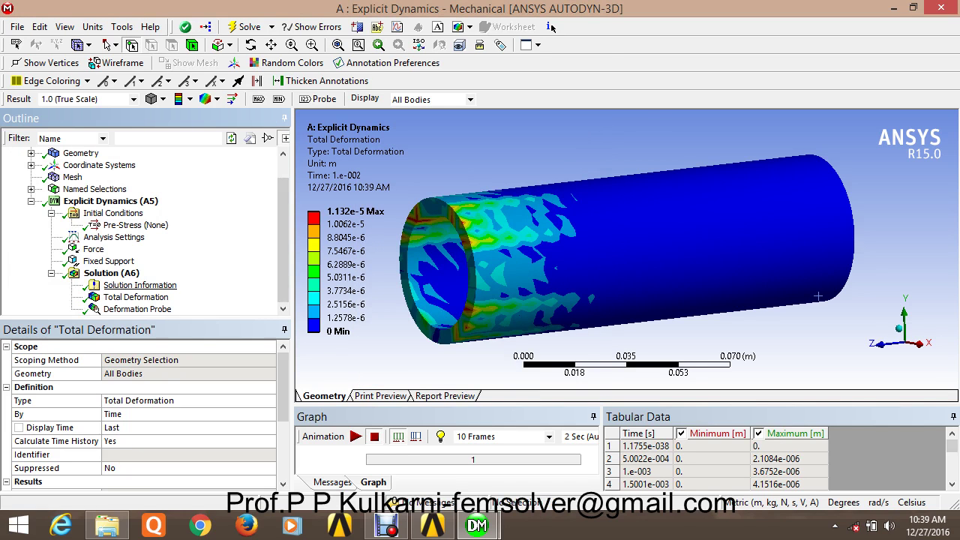
Step: Insert a second Total Deformation result under the Solution
{"action": "left_click", "coordinate": [111, 273]}
{"action": "right_click", "coordinate": [113, 273]}
{"action": "mouse_move", "coordinate": [150, 283]}
{"action": "mouse_move", "coordinate": [331, 297]}
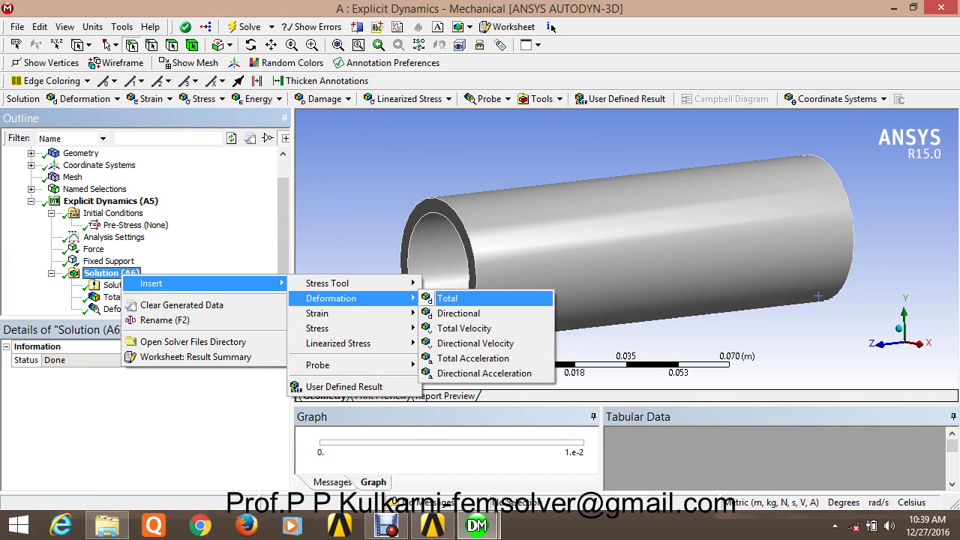
{"action": "left_click", "coordinate": [447, 297]}
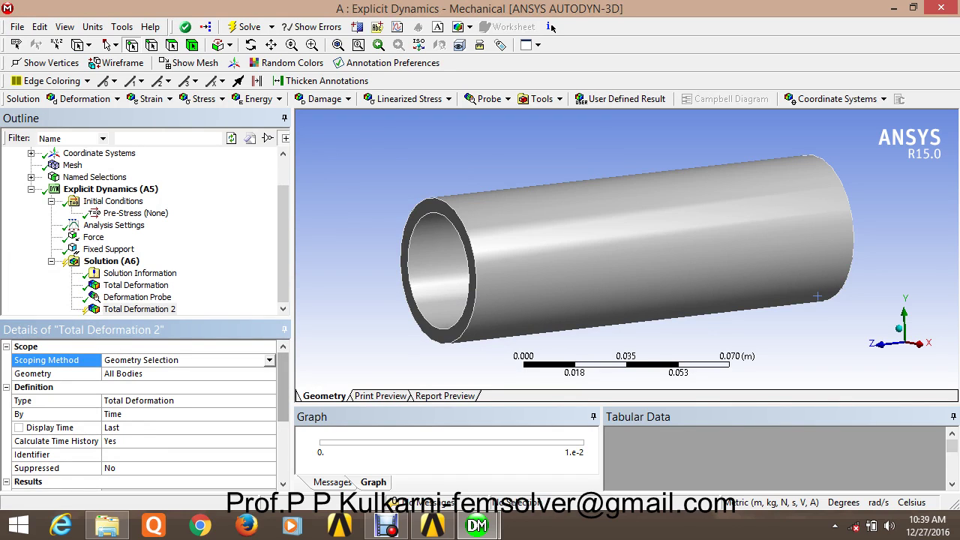
Step: Scope the new Total Deformation result to the named selection ppk
{"action": "left_click", "coordinate": [188, 373]}
{"action": "left_click", "coordinate": [187, 360]}
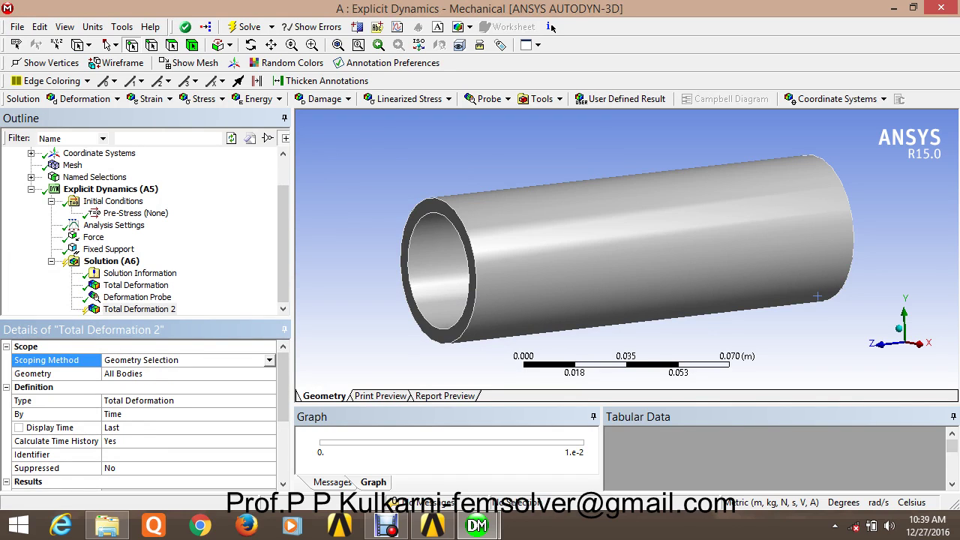
{"action": "left_click", "coordinate": [268, 360]}
{"action": "left_click", "coordinate": [143, 379]}
{"action": "left_click", "coordinate": [188, 374]}
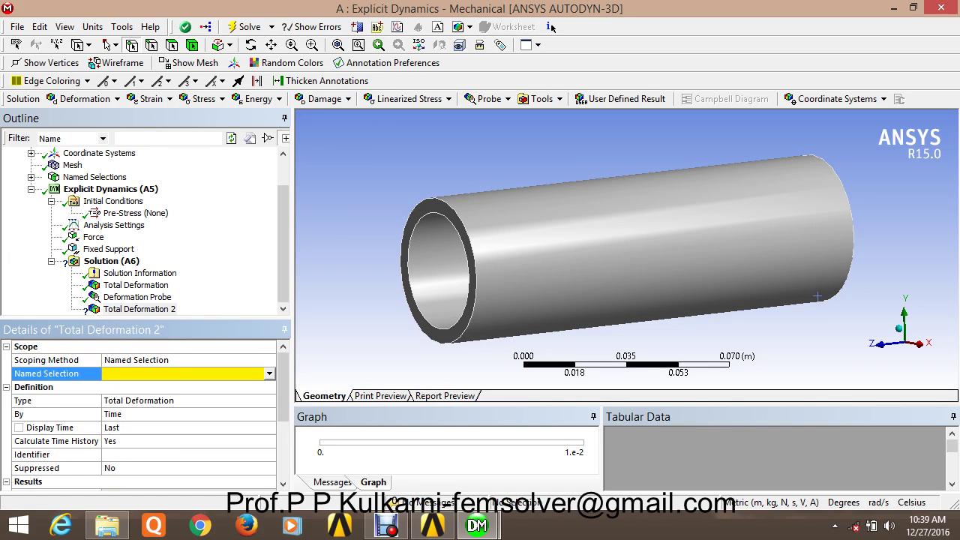
{"action": "left_click", "coordinate": [268, 373]}
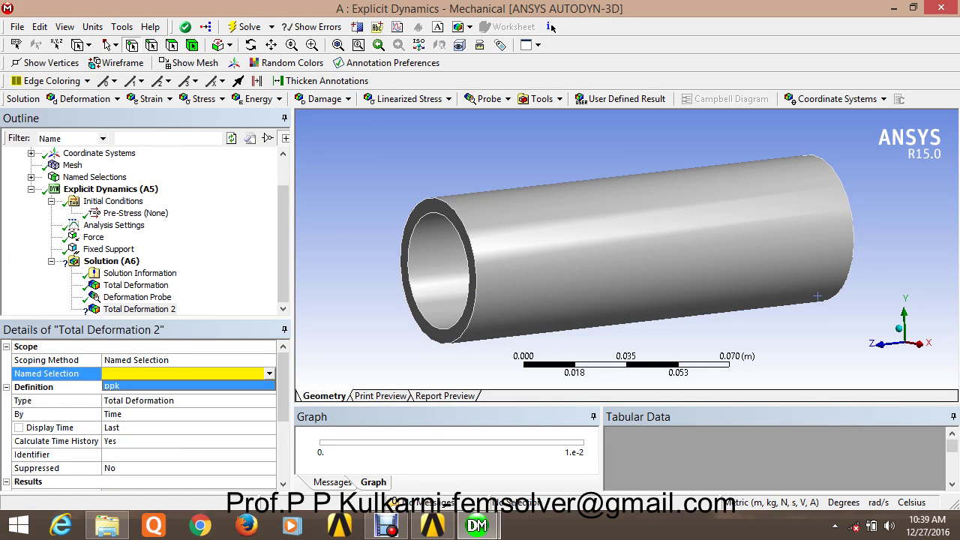
{"action": "left_click", "coordinate": [112, 385]}
Step: Look through the details of the node-scoped Total Deformation result and evaluate it
{"action": "scroll", "coordinate": [142, 419], "scroll_direction": "down", "scroll_amount": 1}
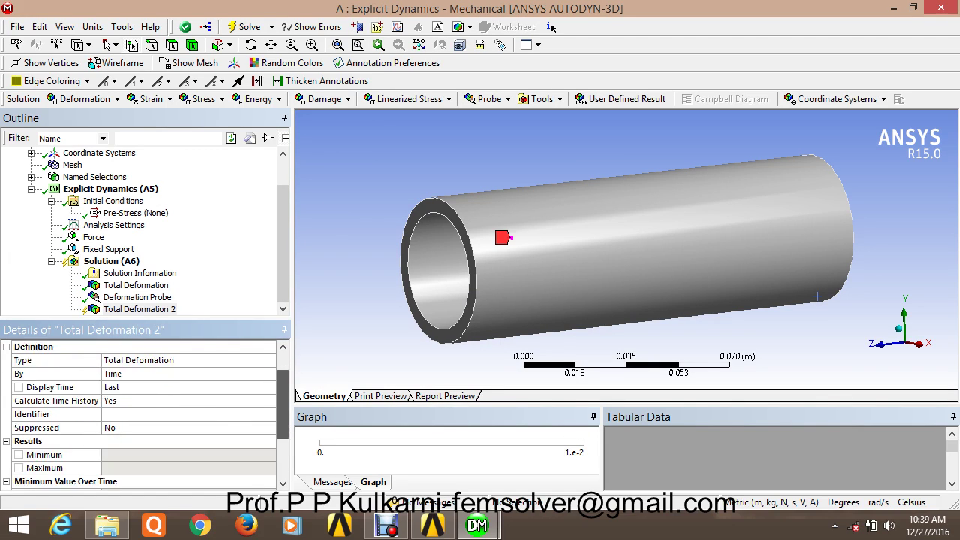
{"action": "scroll", "coordinate": [143, 417], "scroll_direction": "down", "scroll_amount": 1}
{"action": "scroll", "coordinate": [142, 416], "scroll_direction": "up", "scroll_amount": 1}
{"action": "scroll", "coordinate": [142, 416], "scroll_direction": "down", "scroll_amount": 2}
{"action": "scroll", "coordinate": [142, 416], "scroll_direction": "up", "scroll_amount": 3}
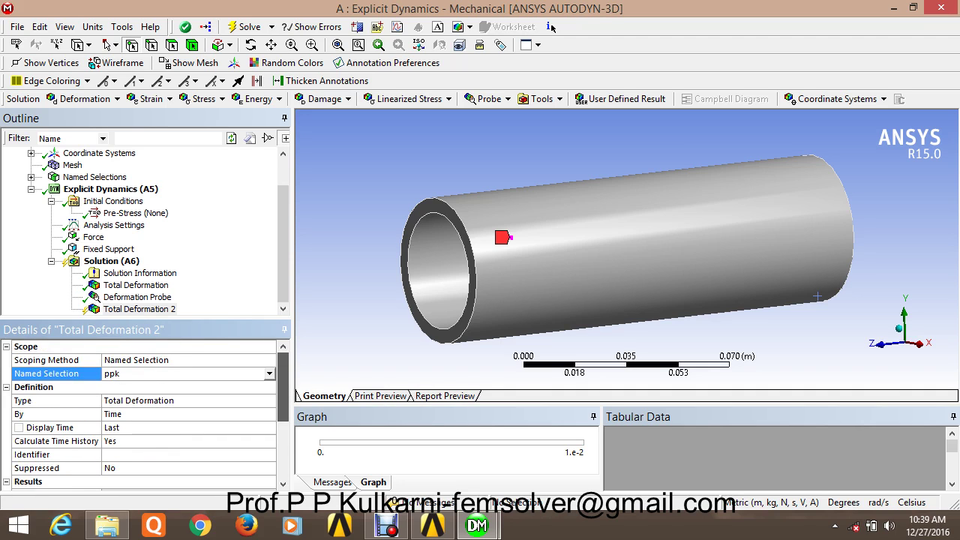
{"action": "right_click", "coordinate": [140, 308]}
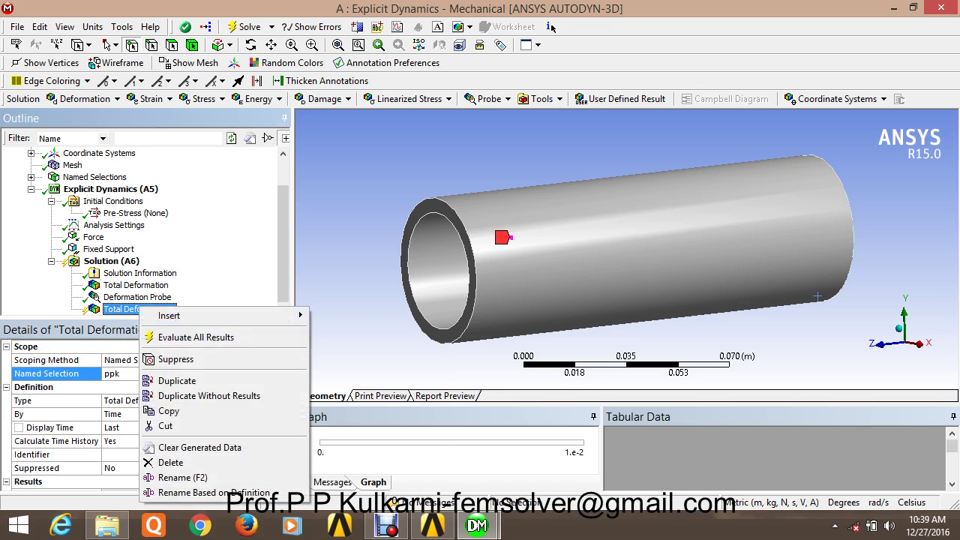
{"action": "left_click", "coordinate": [195, 337]}
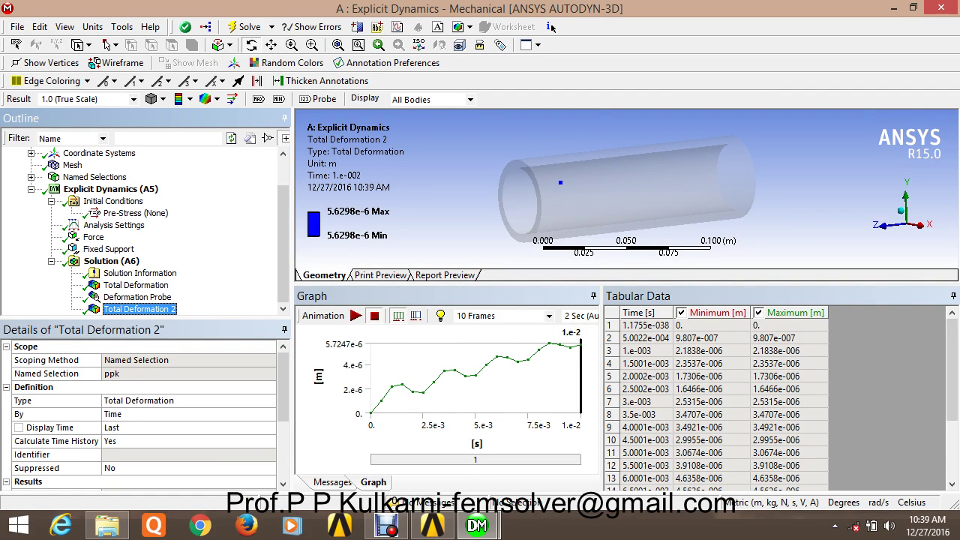
Step: Insert an Acceleration Probe under the Solution and select the tube's ring-shaped end face for it
{"action": "right_click", "coordinate": [131, 262]}
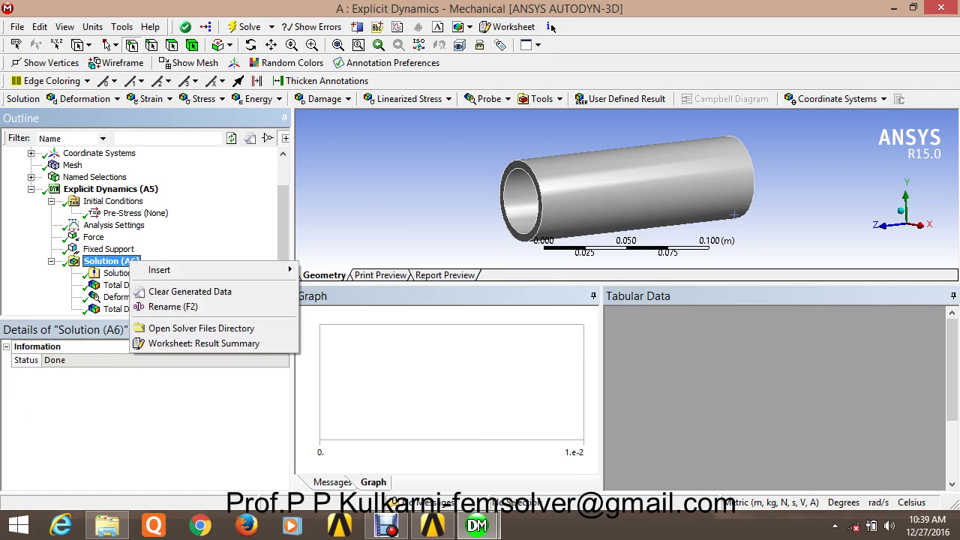
{"action": "mouse_move", "coordinate": [173, 269]}
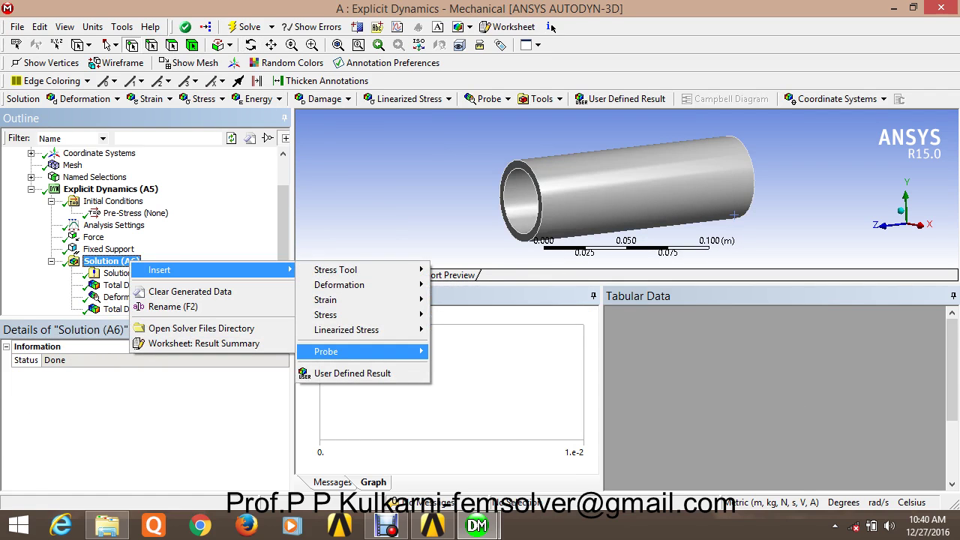
{"action": "mouse_move", "coordinate": [338, 351]}
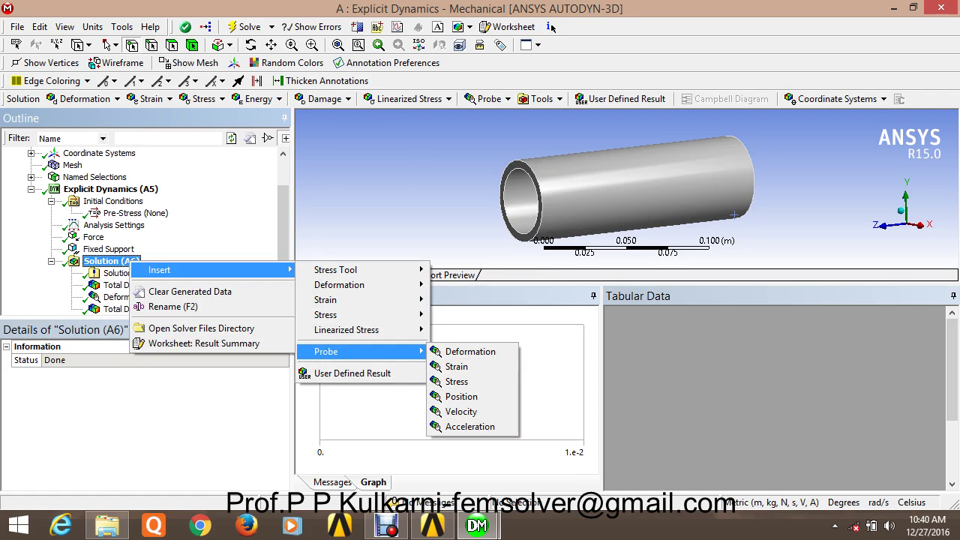
{"action": "key", "text": "Down"}
{"action": "key", "text": "Down"}
{"action": "key", "text": "Down"}
{"action": "key", "text": "Down"}
{"action": "key", "text": "Down"}
{"action": "key", "text": "Down"}
{"action": "key", "text": "Return"}
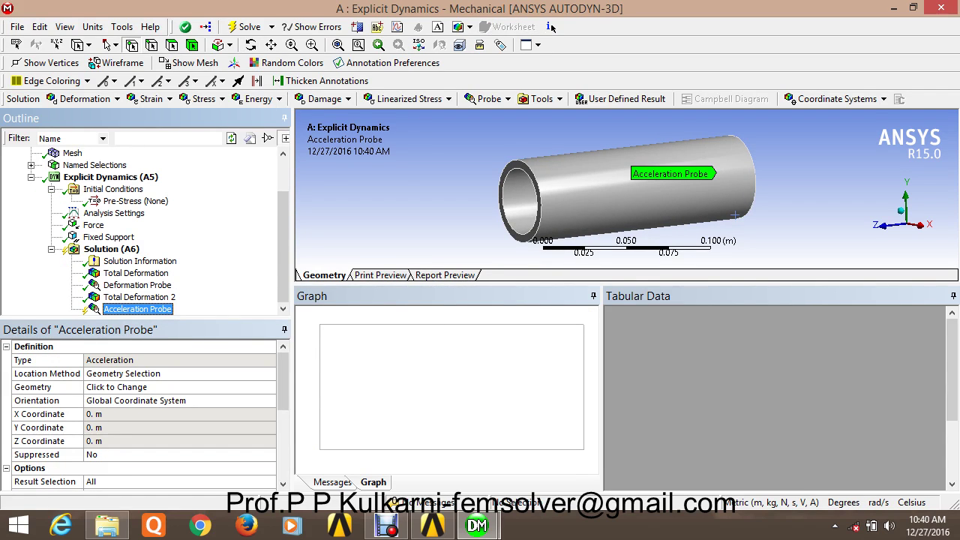
{"action": "key", "text": "Tab"}
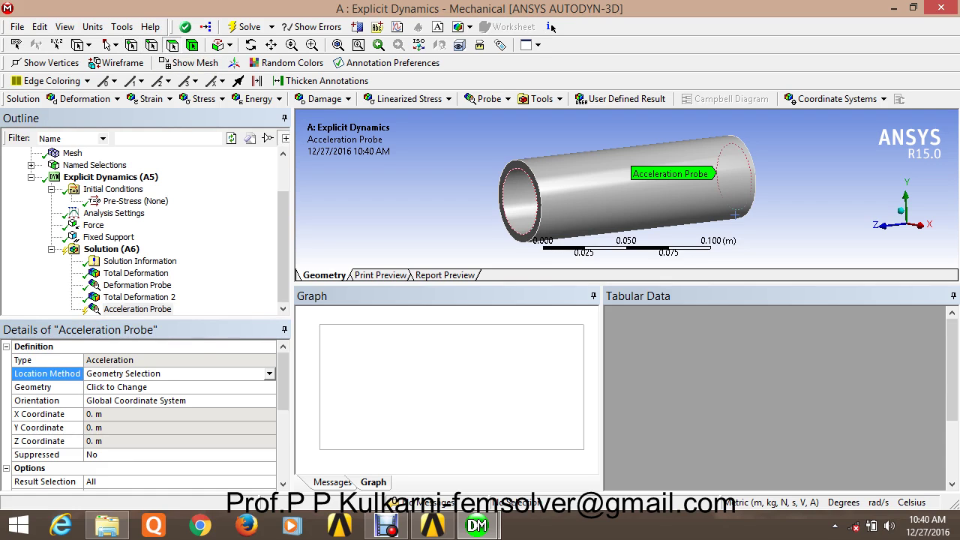
{"action": "left_click", "coordinate": [502, 196]}
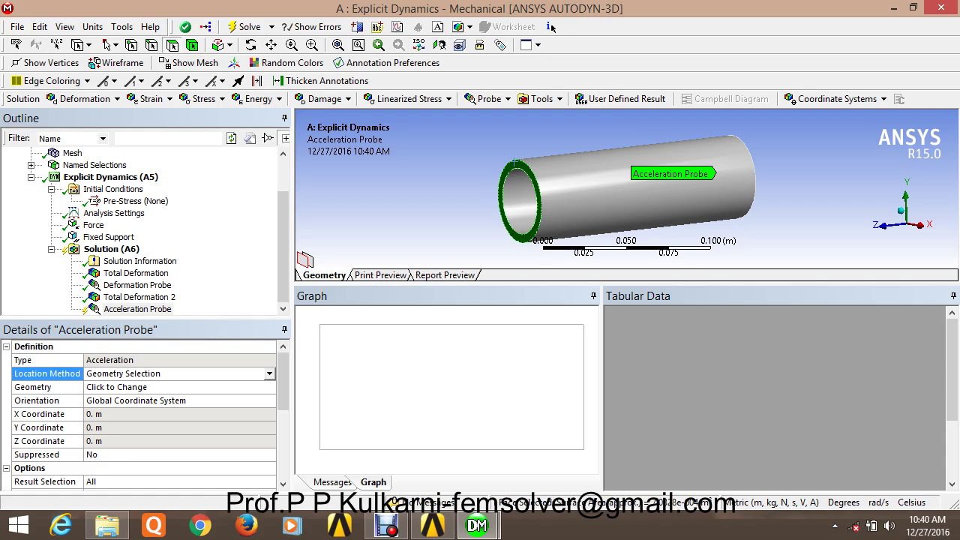
Step: Set the Acceleration Probe's result selection to X Axis and evaluate all results
{"action": "left_click_drag", "start_coordinate": [283, 383], "coordinate": [282, 408]}
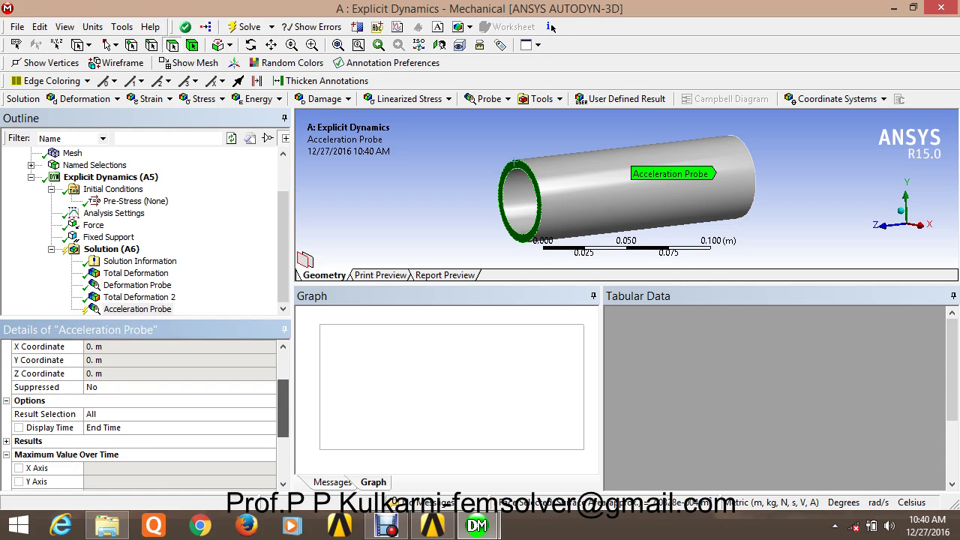
{"action": "left_click", "coordinate": [180, 414]}
{"action": "left_click", "coordinate": [270, 414]}
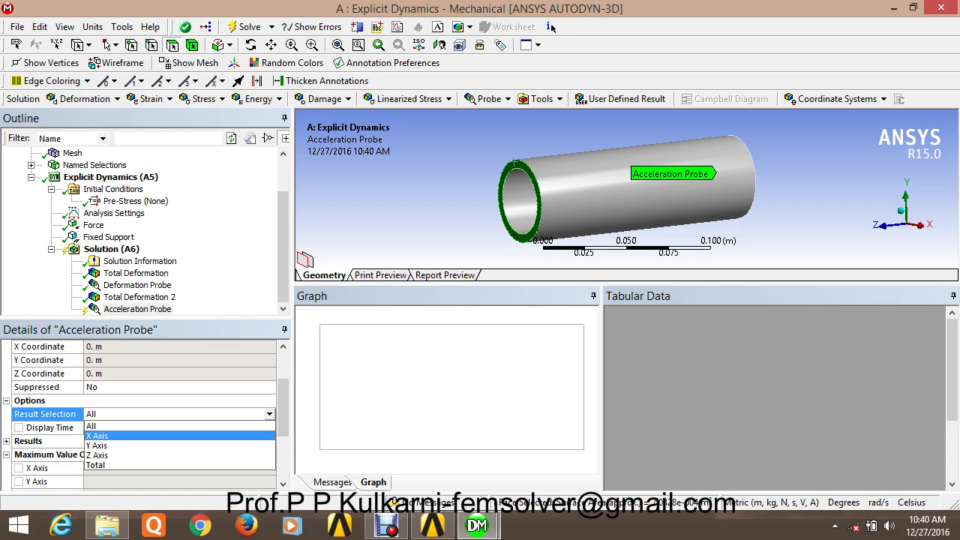
{"action": "key", "text": "Down"}
{"action": "key", "text": "Down"}
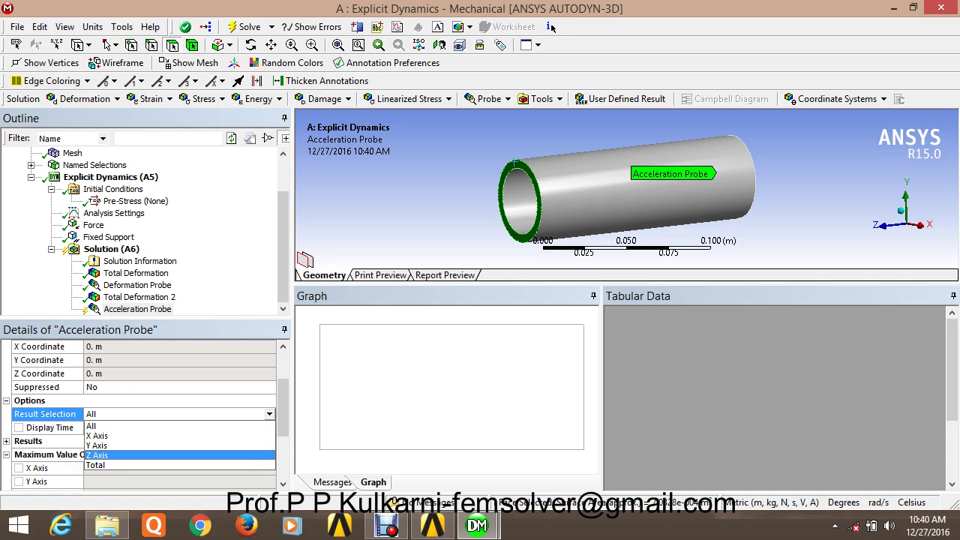
{"action": "key", "text": "Up"}
{"action": "key", "text": "Down"}
{"action": "key", "text": "Up"}
{"action": "key", "text": "Up"}
{"action": "key", "text": "Up"}
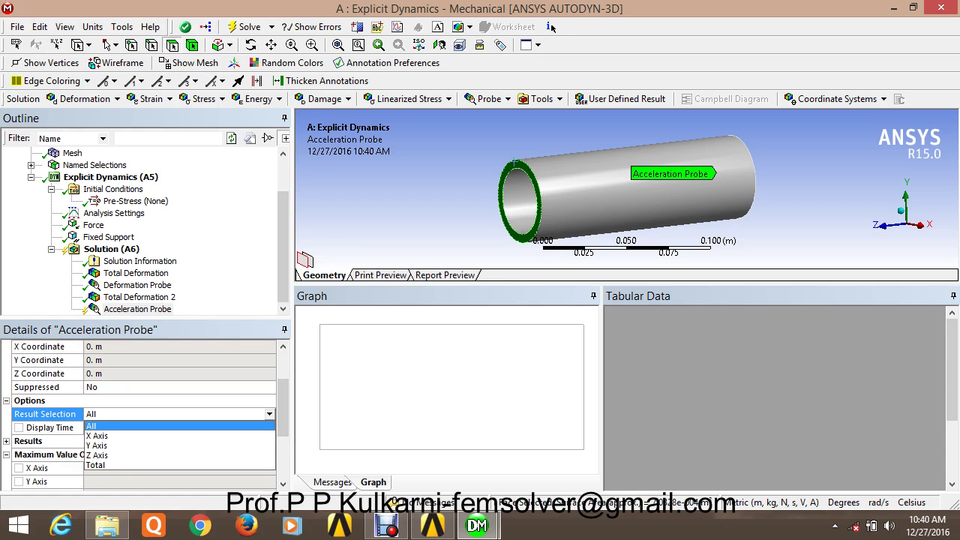
{"action": "key", "text": "Down"}
{"action": "key", "text": "Down"}
{"action": "key", "text": "Up"}
{"action": "key", "text": "Down"}
{"action": "key", "text": "Up"}
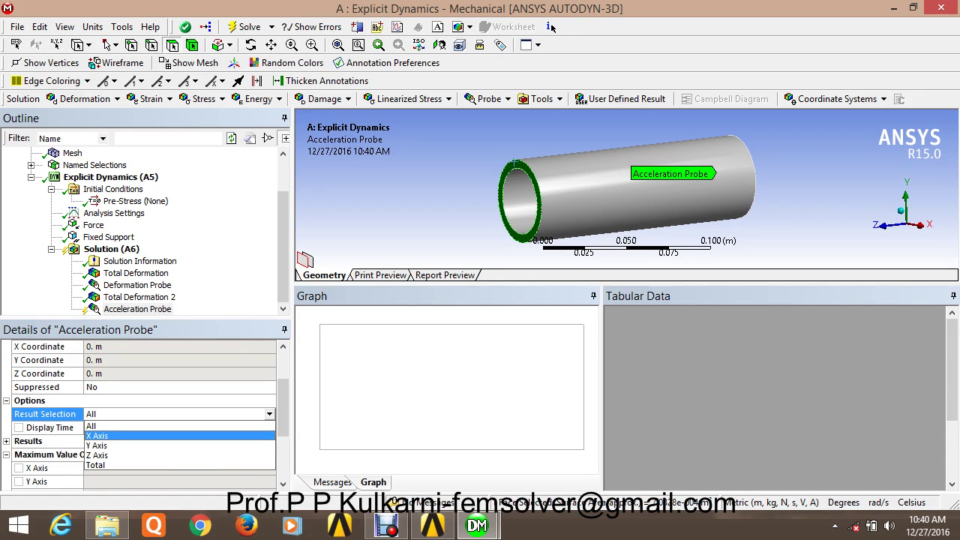
{"action": "key", "text": "Return"}
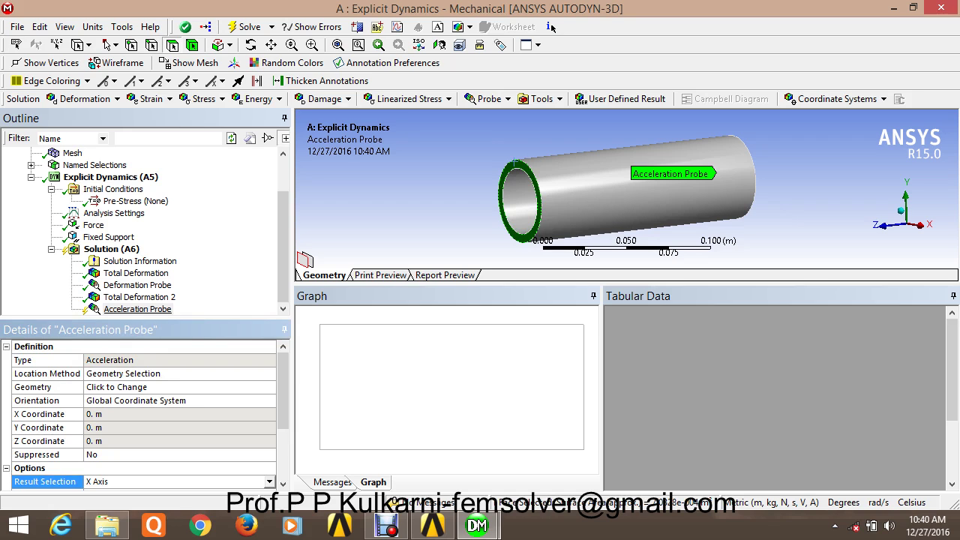
{"action": "right_click", "coordinate": [135, 309]}
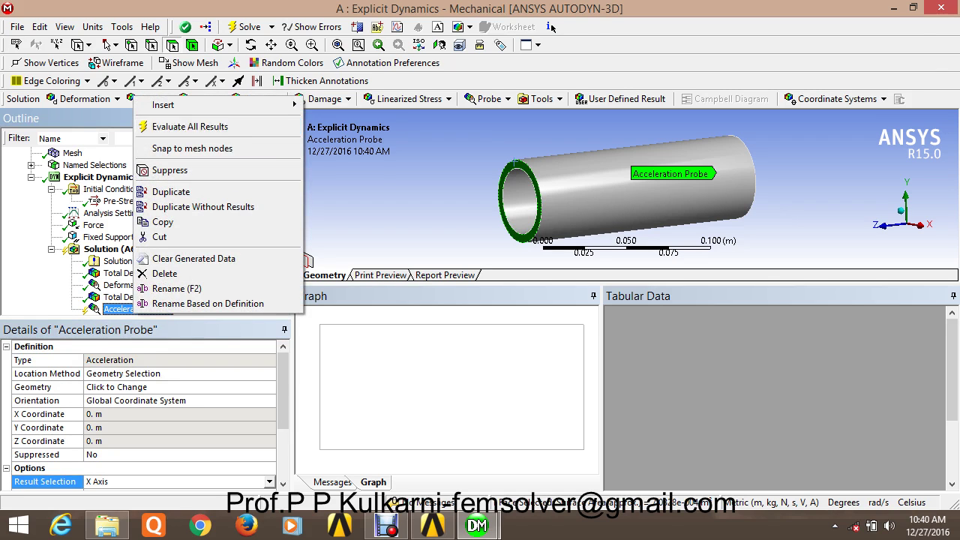
{"action": "left_click", "coordinate": [189, 126]}
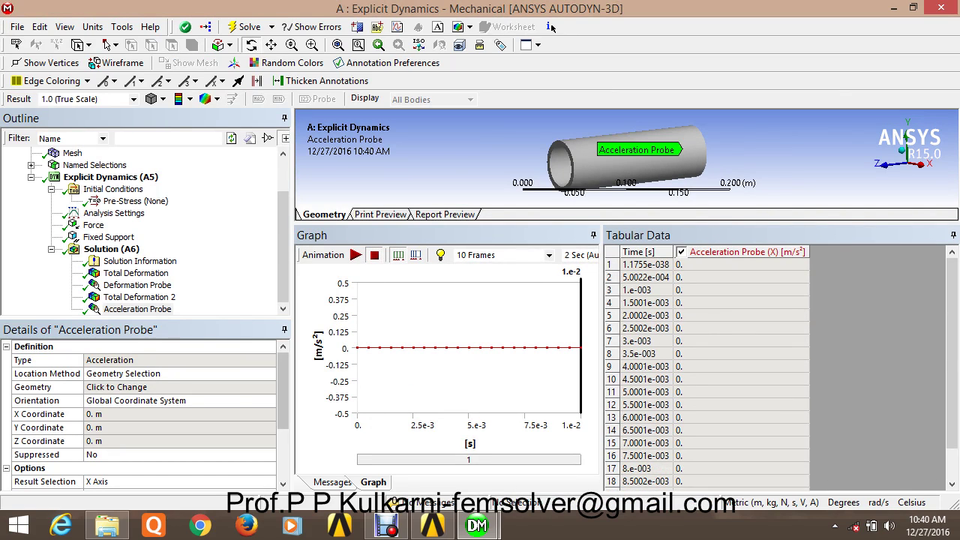
Step: Switch the Acceleration Probe's result selection to Y Axis and evaluate all results
{"action": "left_click", "coordinate": [180, 481]}
{"action": "left_click_drag", "start_coordinate": [283, 394], "coordinate": [283, 444]}
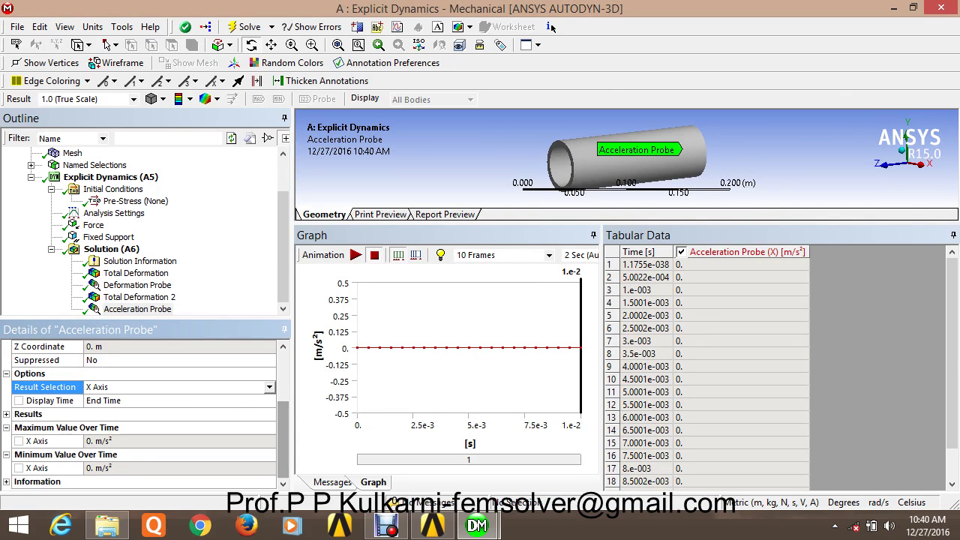
{"action": "left_click", "coordinate": [270, 387]}
{"action": "key", "text": "Down"}
{"action": "key", "text": "Down"}
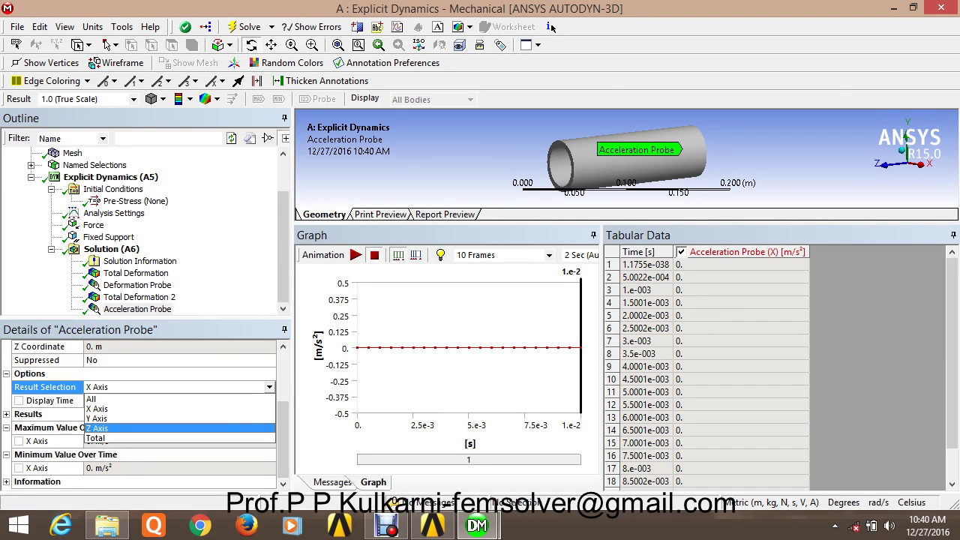
{"action": "left_click", "coordinate": [135, 418]}
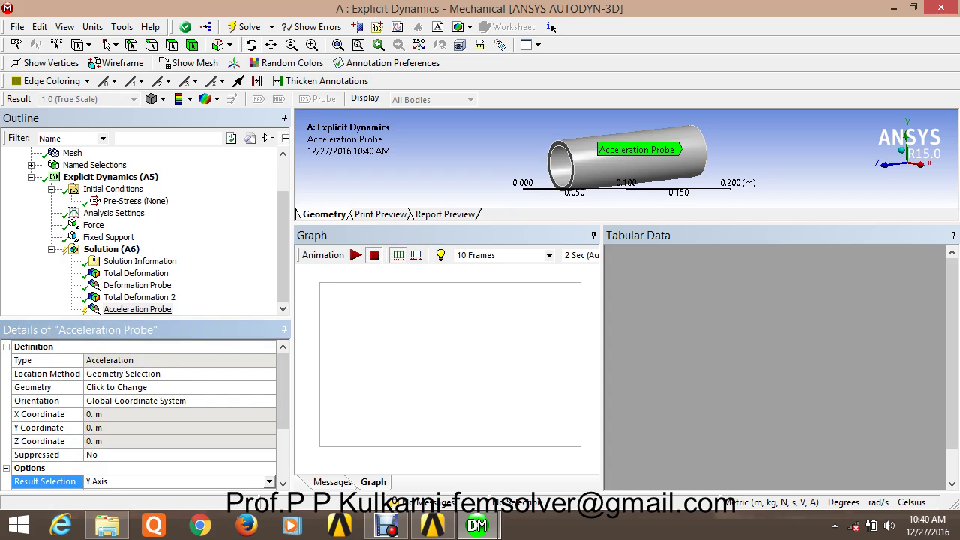
{"action": "right_click", "coordinate": [158, 310]}
{"action": "key", "text": "Up"}
{"action": "key", "text": "Up"}
{"action": "key", "text": "Up"}
{"action": "key", "text": "Up"}
{"action": "key", "text": "Return"}
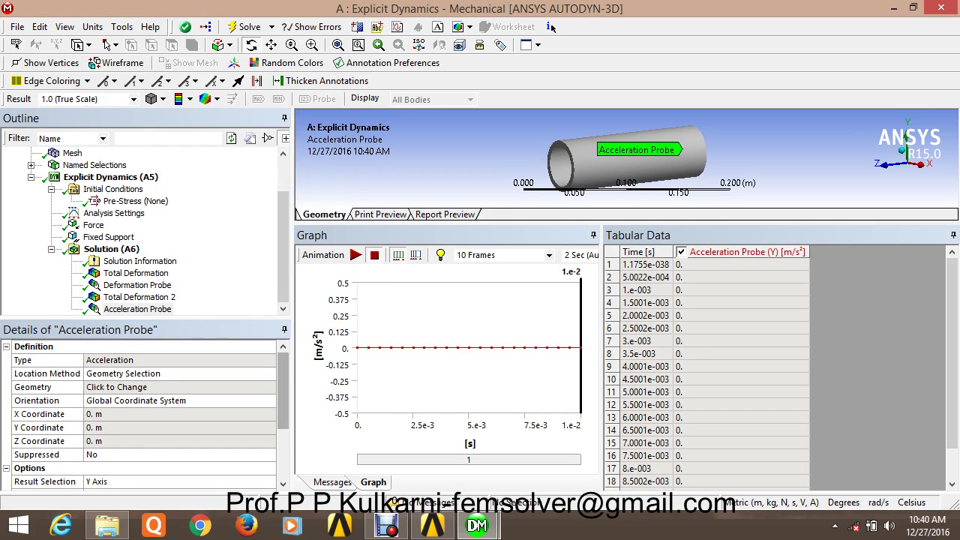
Step: Switch the Acceleration Probe's result selection to Z Axis and evaluate all results
{"action": "left_click_drag", "start_coordinate": [284, 390], "coordinate": [284, 425]}
{"action": "left_click", "coordinate": [45, 414]}
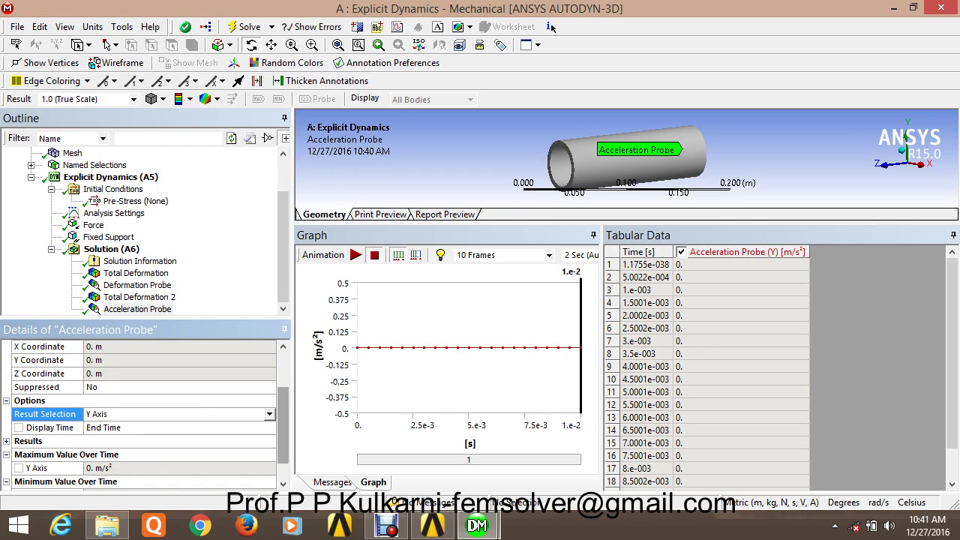
{"action": "left_click", "coordinate": [268, 414]}
{"action": "key", "text": "Return"}
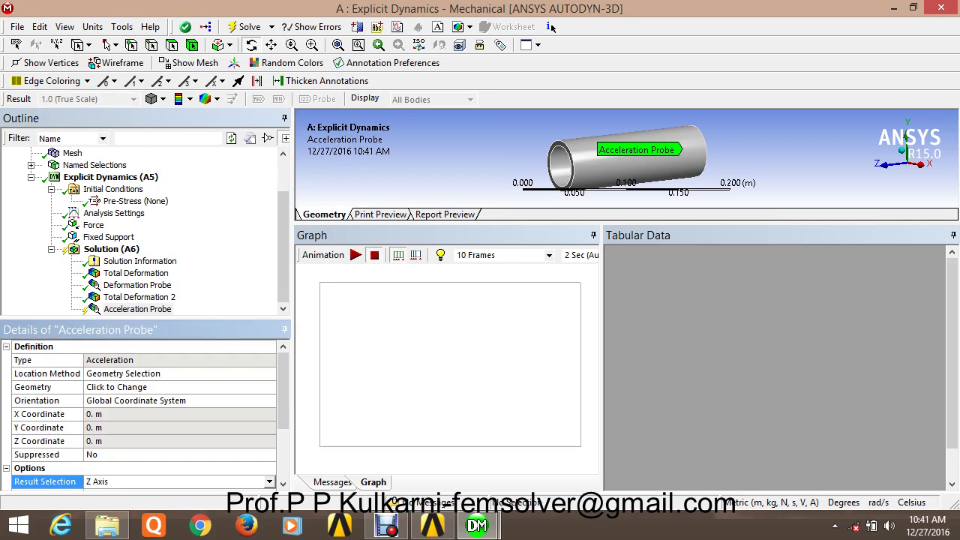
{"action": "right_click", "coordinate": [153, 308]}
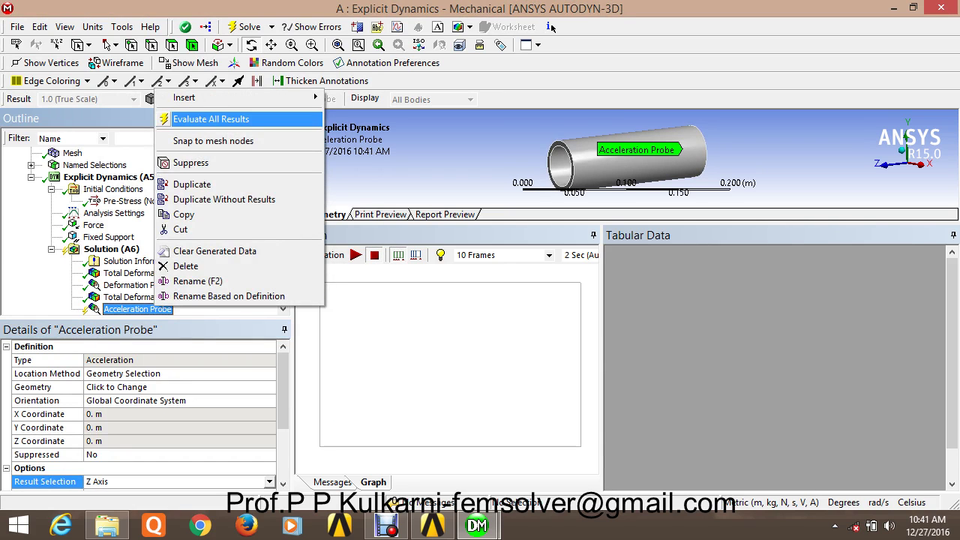
{"action": "left_click", "coordinate": [195, 119]}
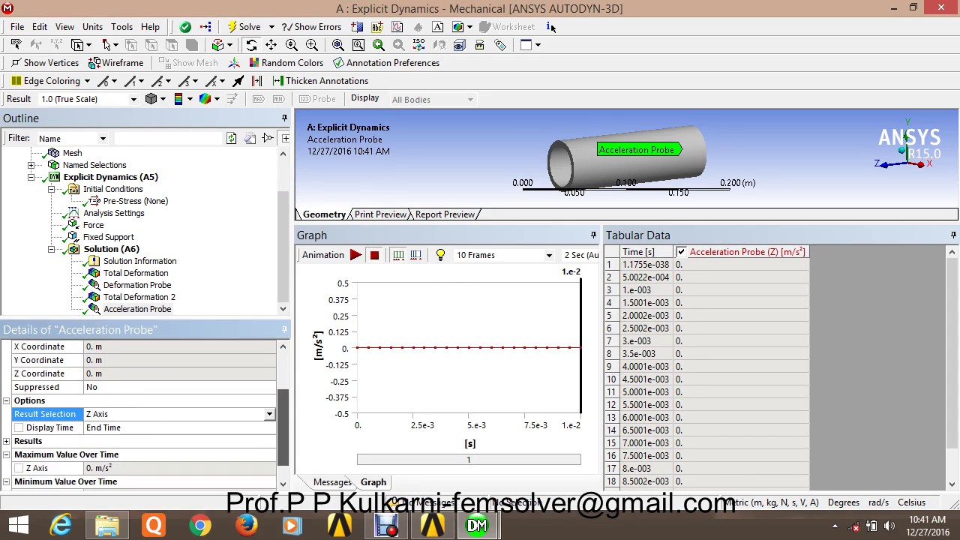
Step: Set the Acceleration Probe's result selection to Total and evaluate all results
{"action": "key", "text": "alt+Down"}
{"action": "key", "text": "Down"}
{"action": "key", "text": "Down"}
{"action": "key", "text": "Down"}
{"action": "key", "text": "Down"}
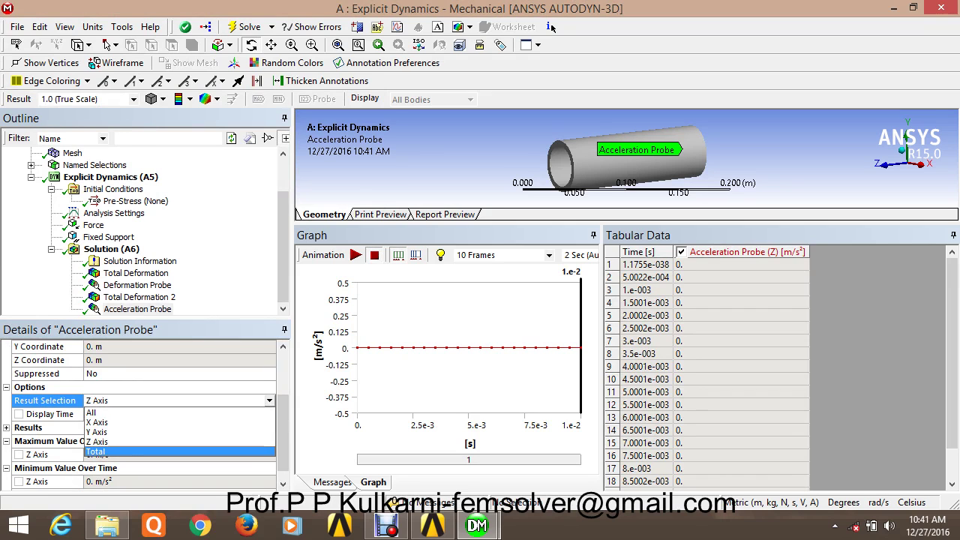
{"action": "key", "text": "Return"}
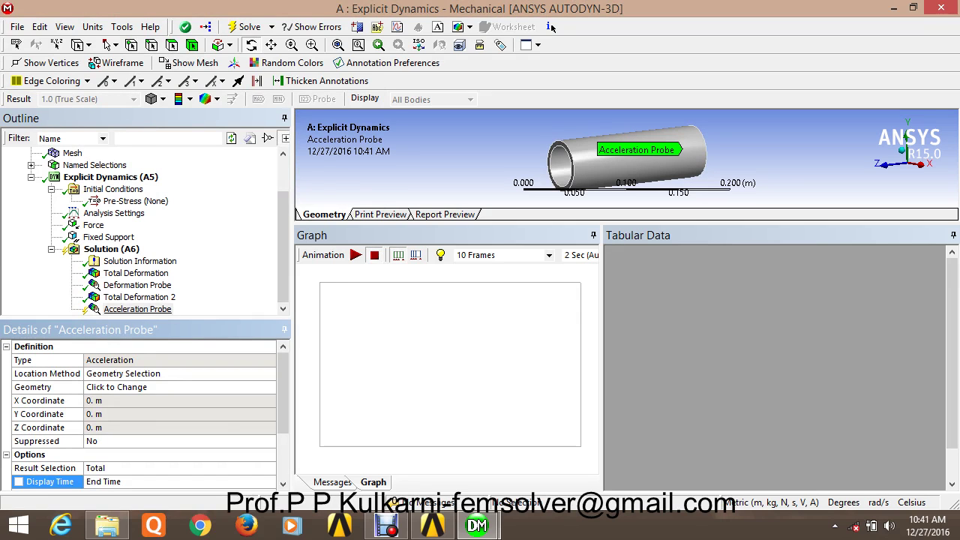
{"action": "key", "text": "Menu"}
{"action": "key", "text": "Down"}
{"action": "key", "text": "Return"}
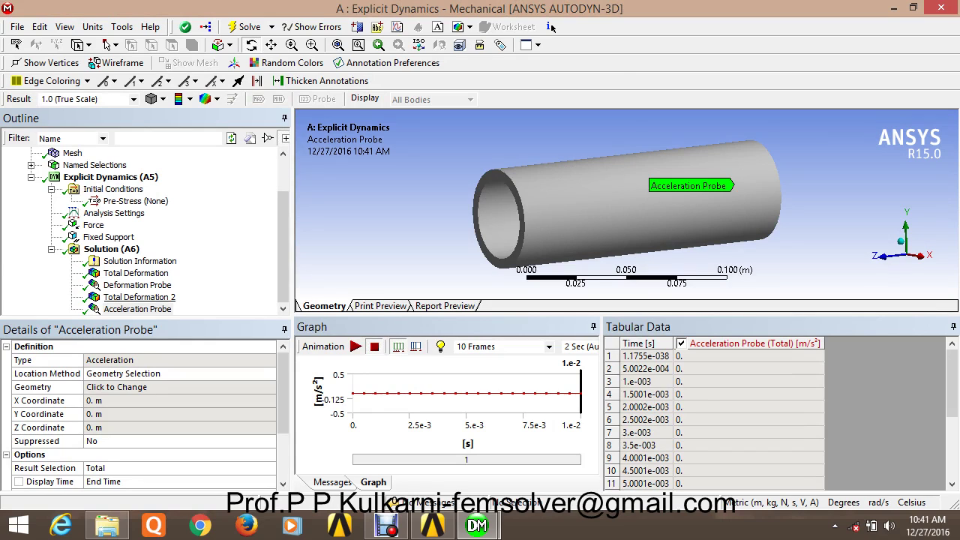
Step: Insert a Stress Probe under the Solution
{"action": "key", "text": "Left"}
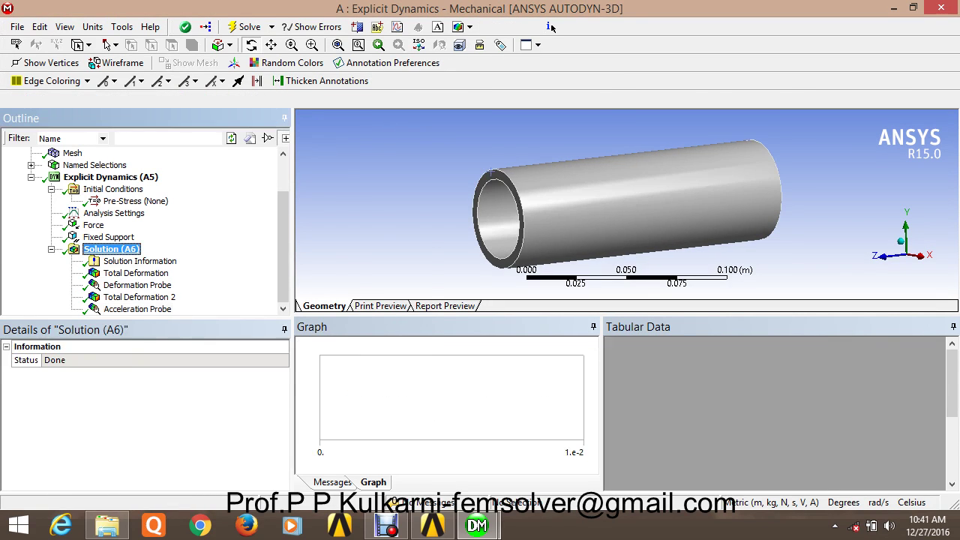
{"action": "key", "text": "Menu"}
{"action": "key", "text": "Right"}
{"action": "key", "text": "Down"}
{"action": "key", "text": "Down"}
{"action": "key", "text": "Down"}
{"action": "key", "text": "Down"}
{"action": "key", "text": "Down"}
{"action": "key", "text": "Right"}
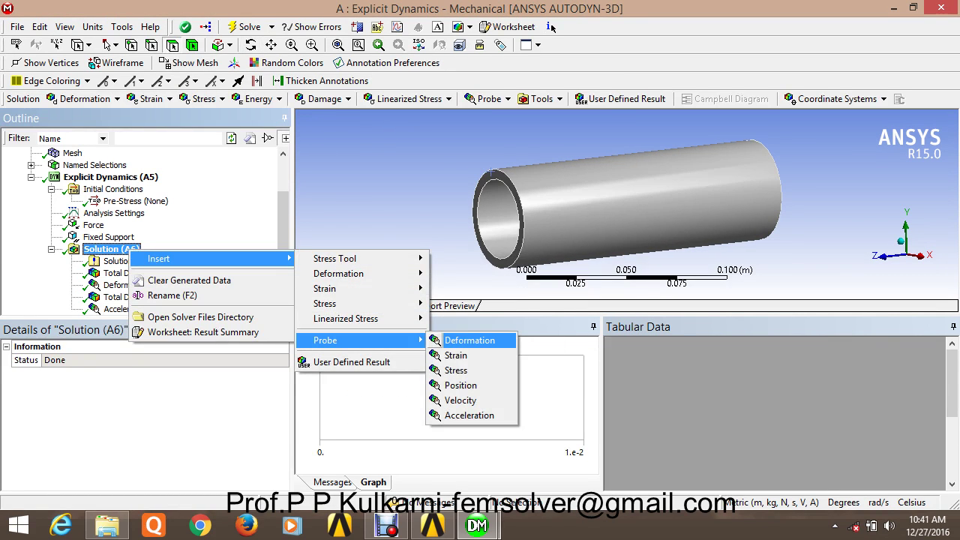
{"action": "key", "text": "Down"}
{"action": "key", "text": "Down"}
{"action": "key", "text": "Return"}
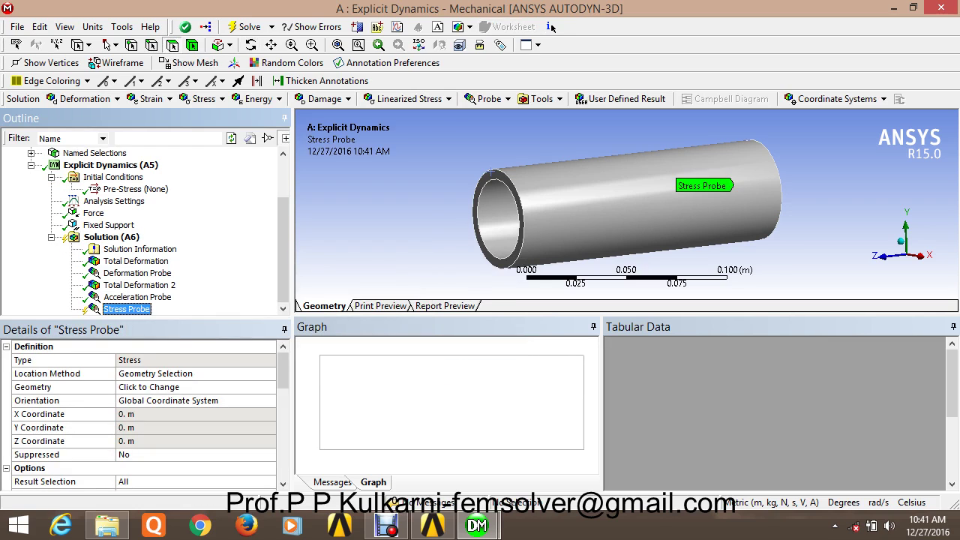
Step: Use Geometry Selection as the Stress Probe's location method and select the tube's outer cylindrical face
{"action": "key", "text": "Tab"}
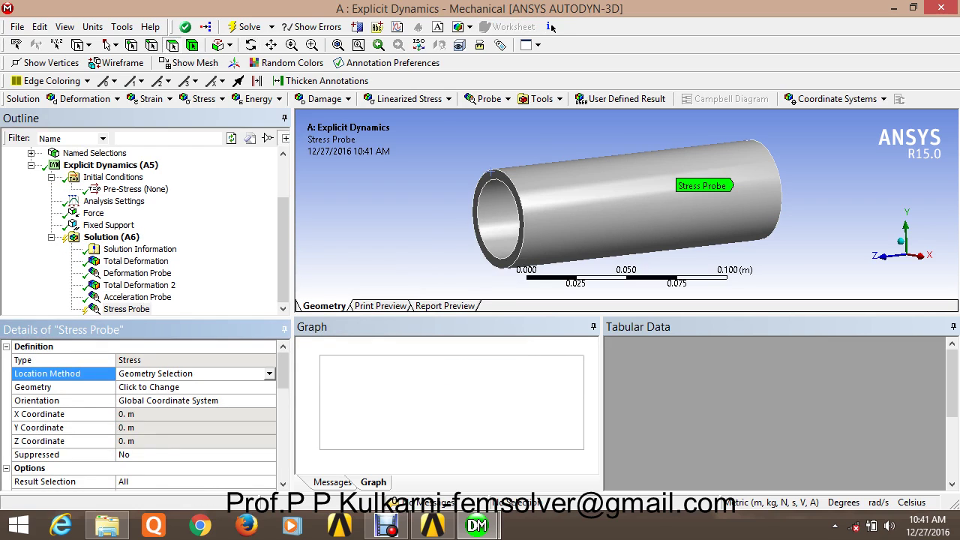
{"action": "key", "text": "alt+Down"}
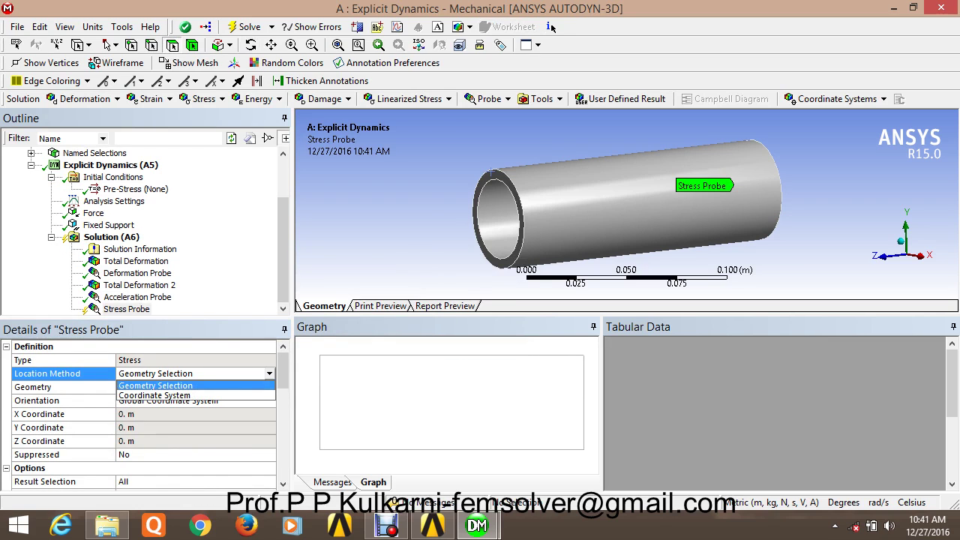
{"action": "key", "text": "Return"}
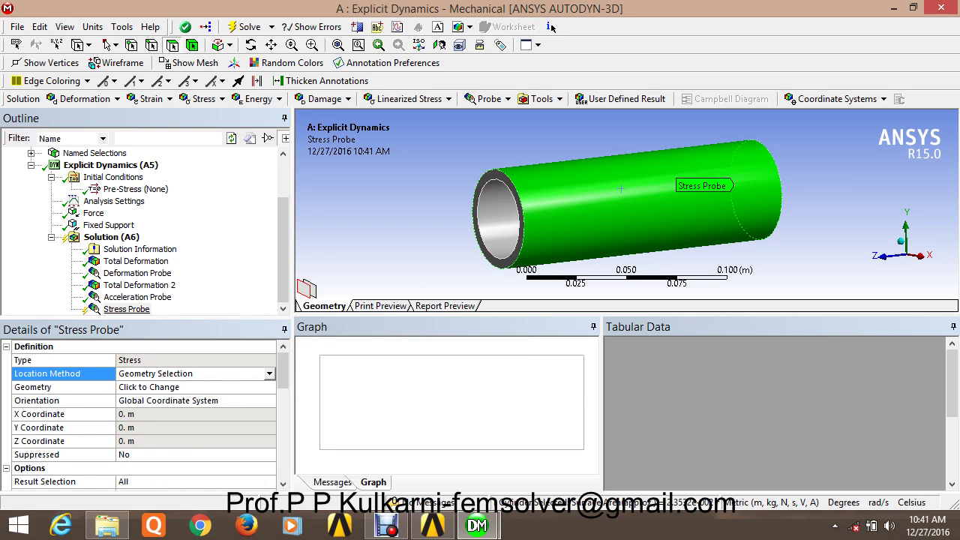
{"action": "key", "text": "shift+F10"}
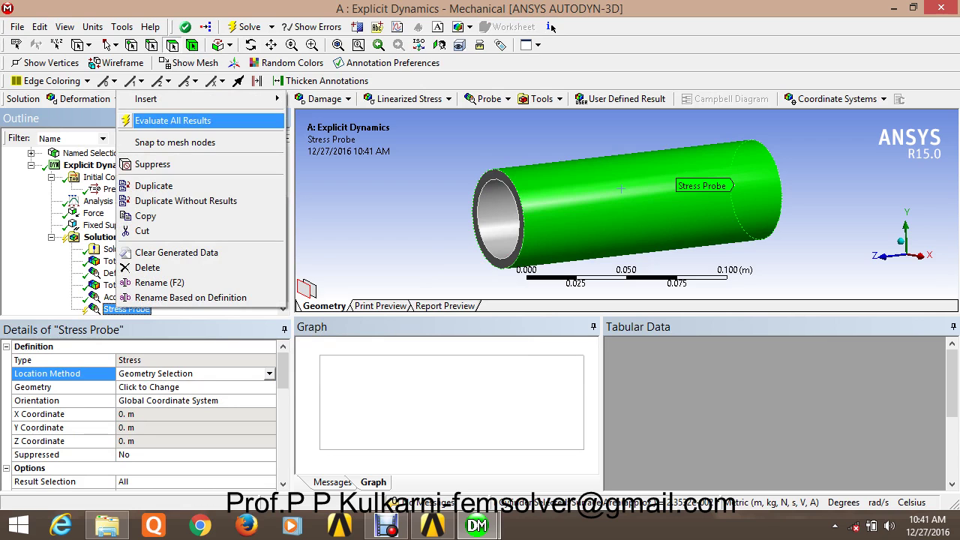
{"action": "key", "text": "Escape"}
Step: Set the Stress Probe's result selection to Normal - X Axis and evaluate all results
{"action": "scroll", "coordinate": [143, 412], "scroll_direction": "down", "scroll_amount": 3}
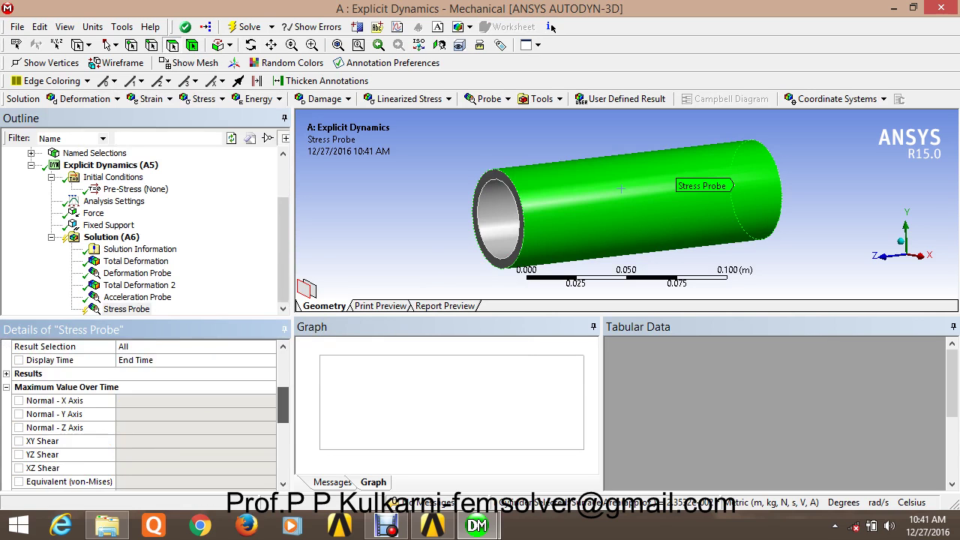
{"action": "key", "text": "Down"}
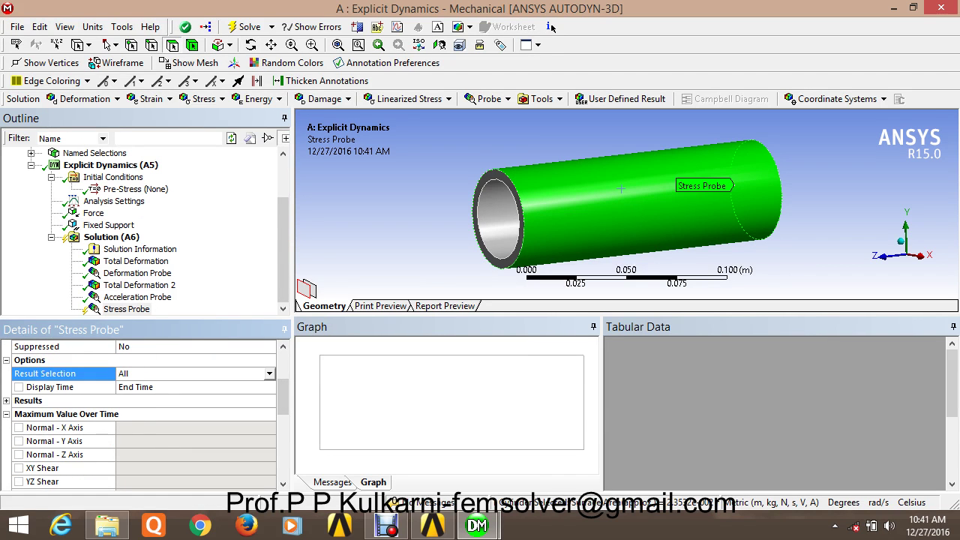
{"action": "key", "text": "alt+Down"}
{"action": "key", "text": "Down"}
{"action": "key", "text": "Down"}
{"action": "key", "text": "Down"}
{"action": "key", "text": "Return"}
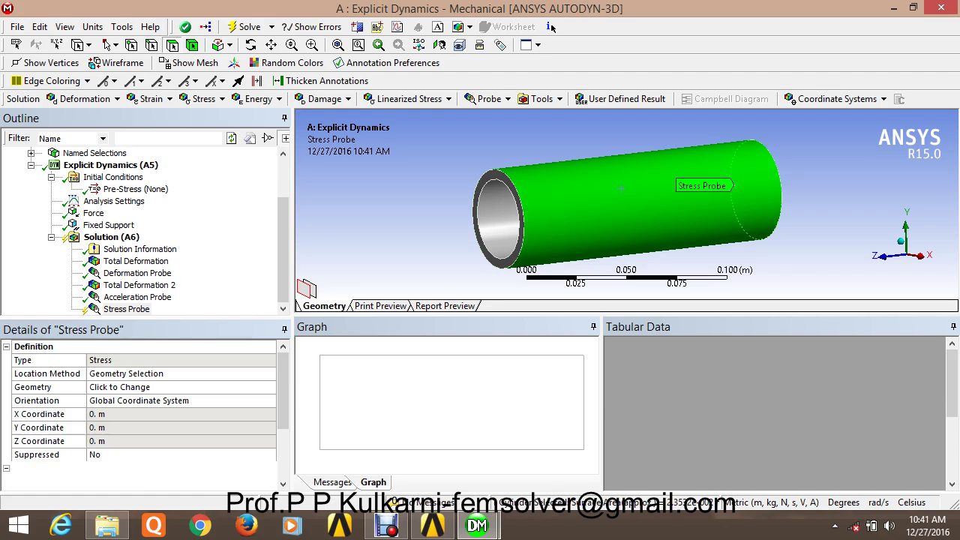
{"action": "key", "text": "shift+F10"}
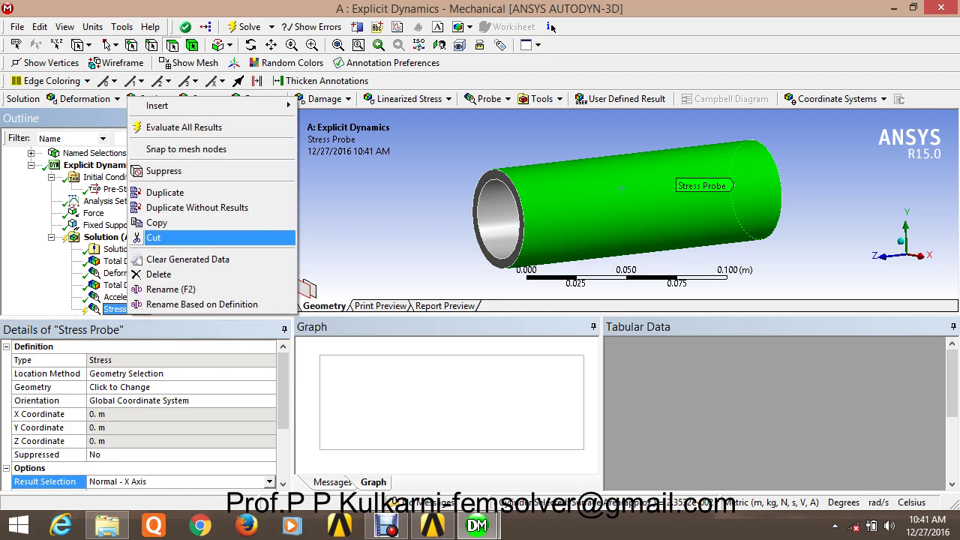
{"action": "key", "text": "Up"}
{"action": "key", "text": "Up"}
{"action": "key", "text": "Return"}
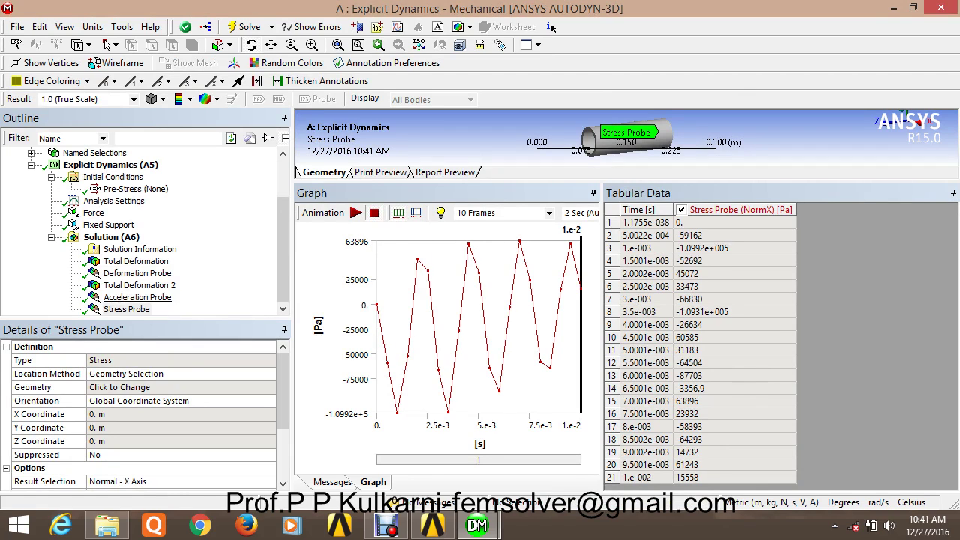
Step: Insert a second Deformation Probe under the Solution
{"action": "left_click", "coordinate": [111, 237]}
{"action": "right_click", "coordinate": [111, 237]}
{"action": "mouse_move", "coordinate": [153, 249]}
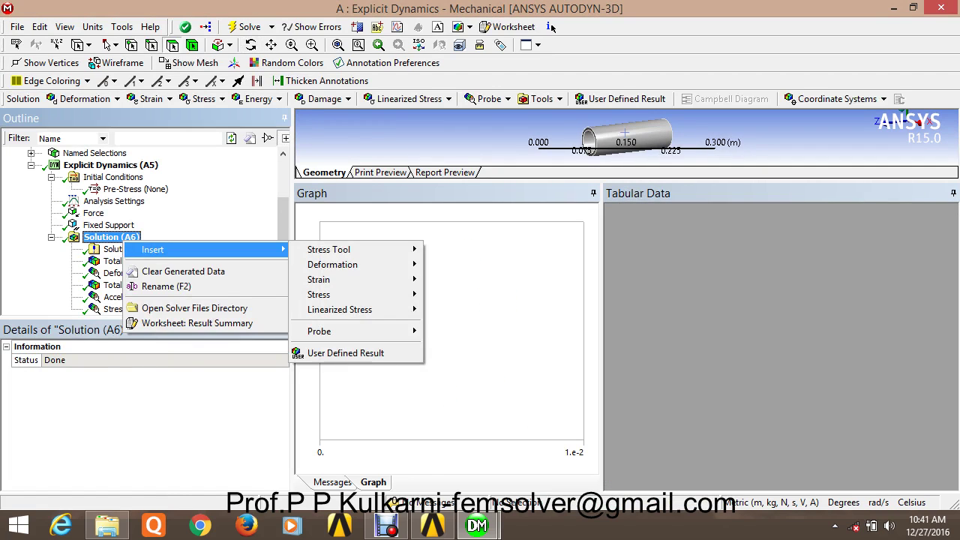
{"action": "mouse_move", "coordinate": [319, 279]}
{"action": "mouse_move", "coordinate": [332, 264]}
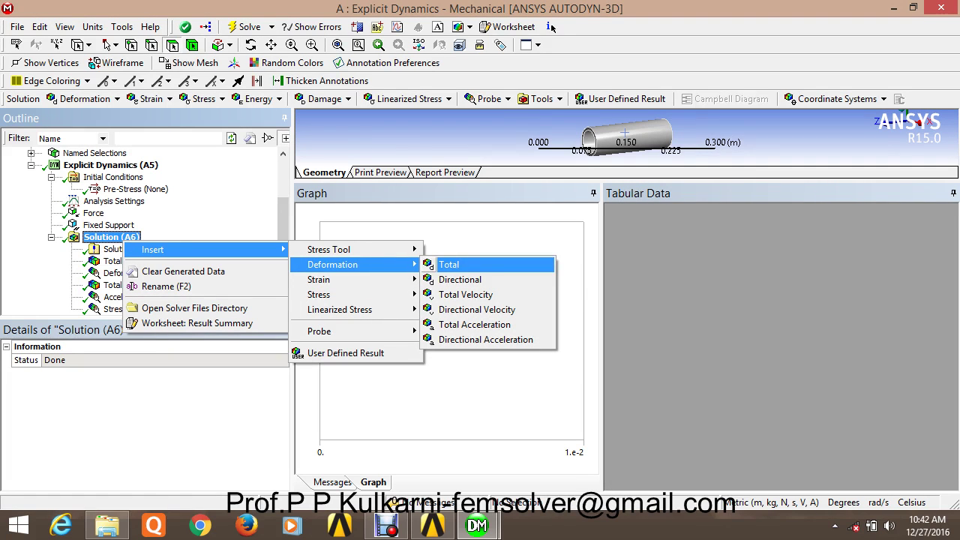
{"action": "mouse_move", "coordinate": [319, 331]}
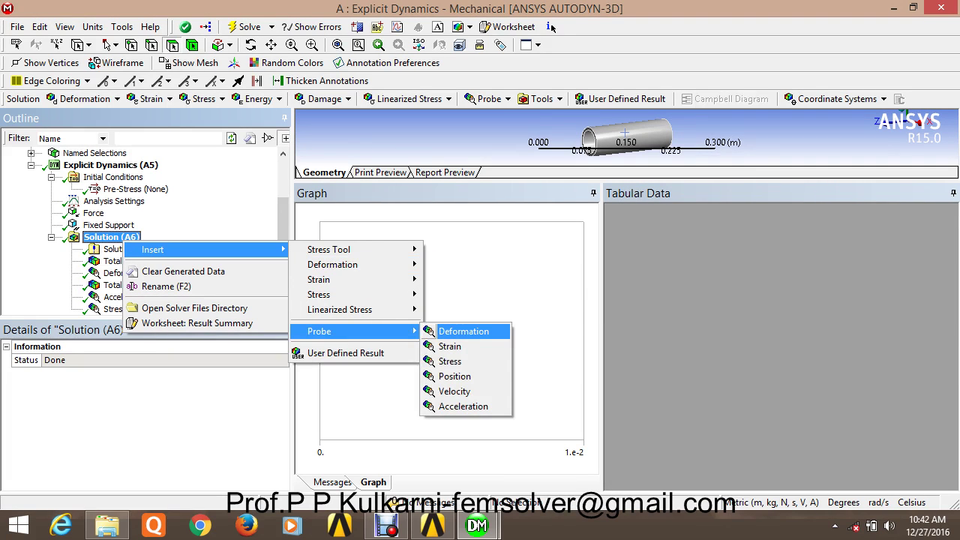
{"action": "left_click", "coordinate": [463, 331]}
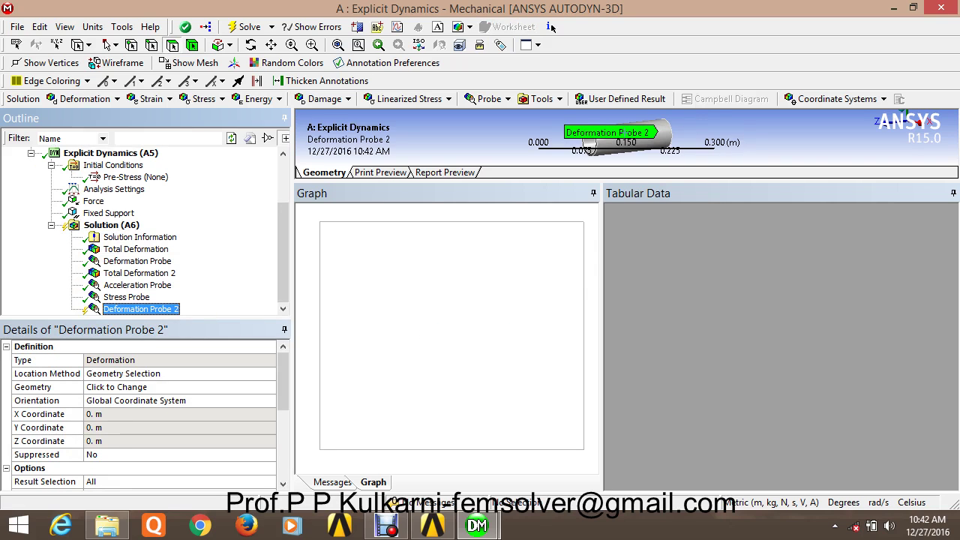
Step: Set Deformation Probe 2's result selection to Z Axis and evaluate all results
{"action": "left_click_drag", "start_coordinate": [283, 380], "coordinate": [284, 417]}
{"action": "left_click", "coordinate": [45, 387]}
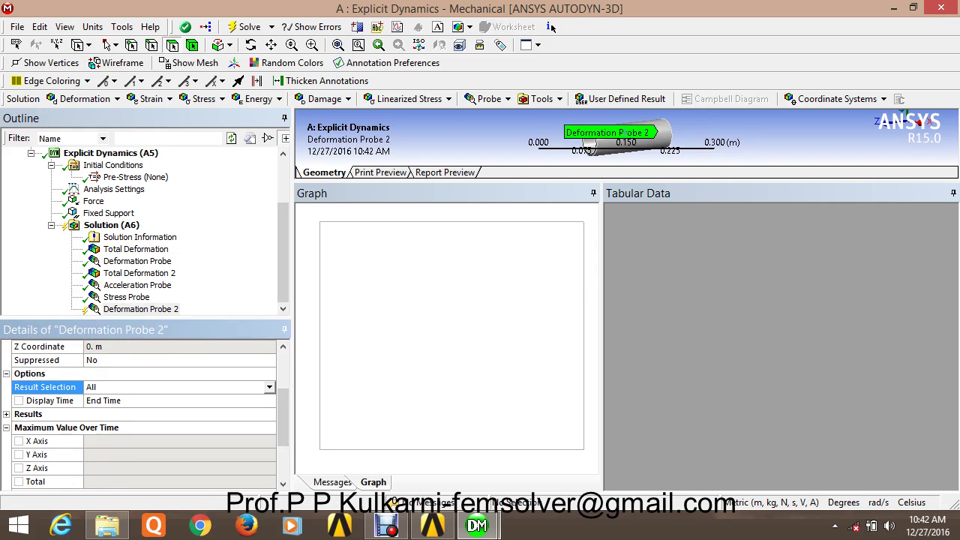
{"action": "left_click", "coordinate": [269, 387]}
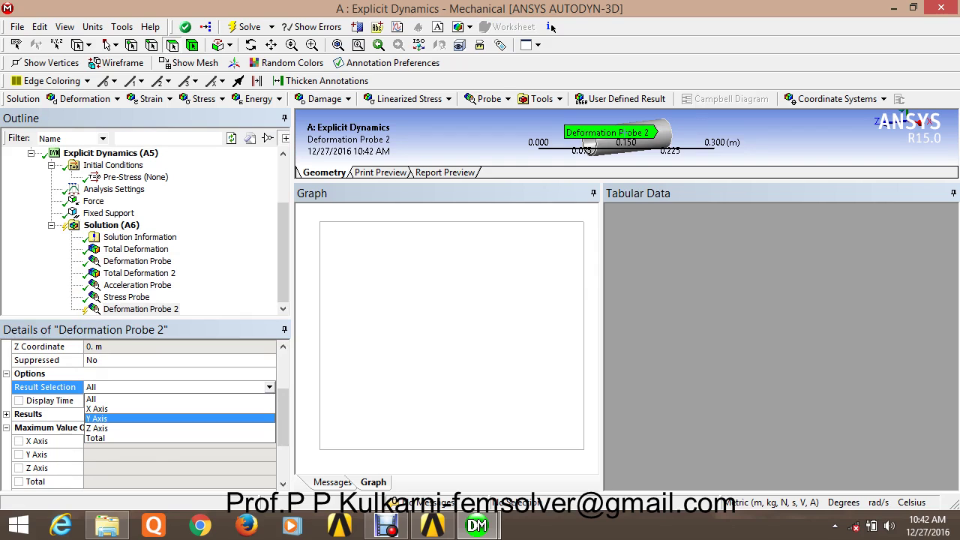
{"action": "key", "text": "Down"}
{"action": "key", "text": "Return"}
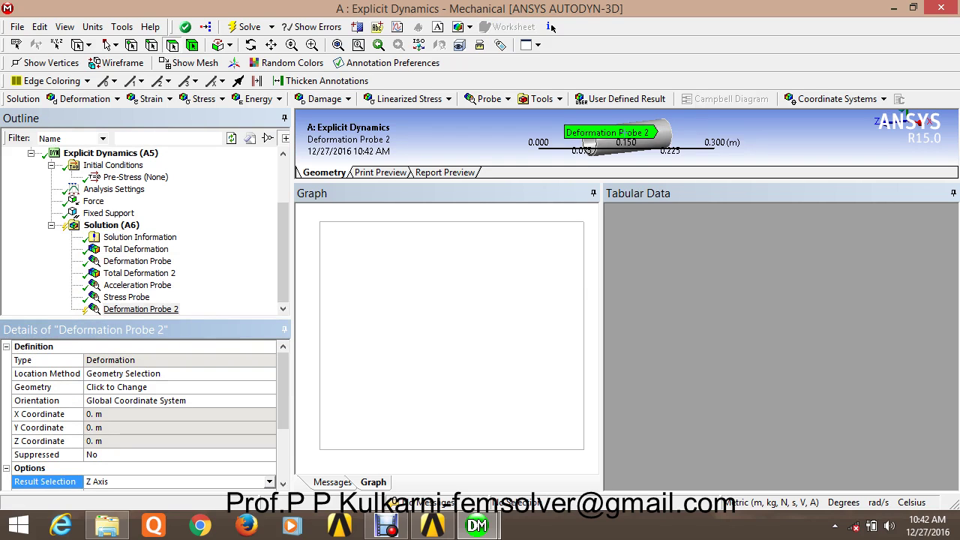
{"action": "right_click", "coordinate": [141, 309]}
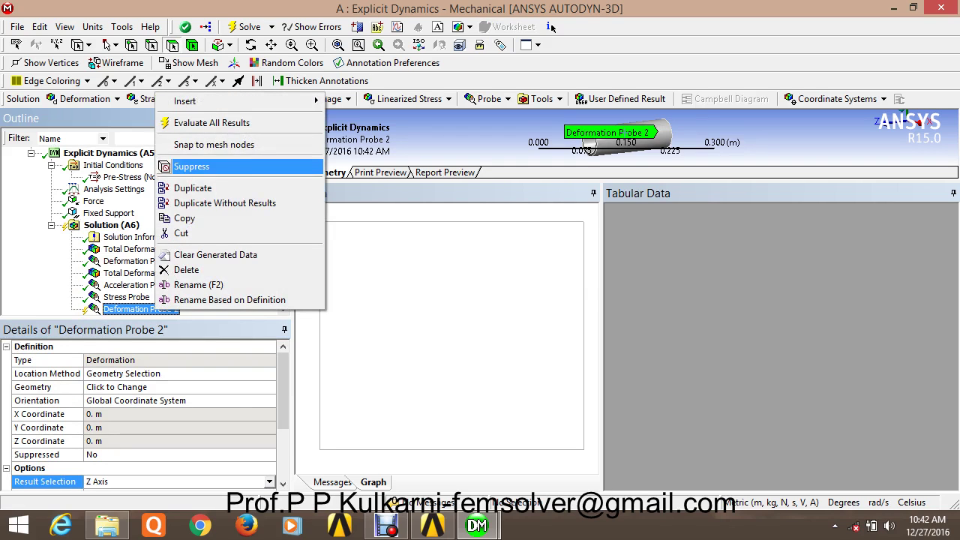
{"action": "left_click", "coordinate": [218, 123]}
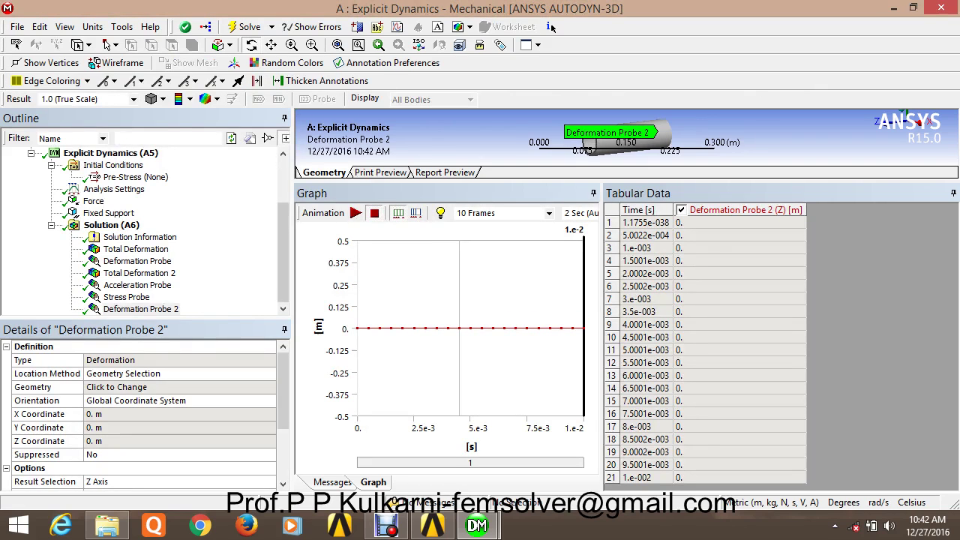
Step: Change Deformation Probe 2's result selection to X Axis and evaluate all results again
{"action": "key", "text": "Tab"}
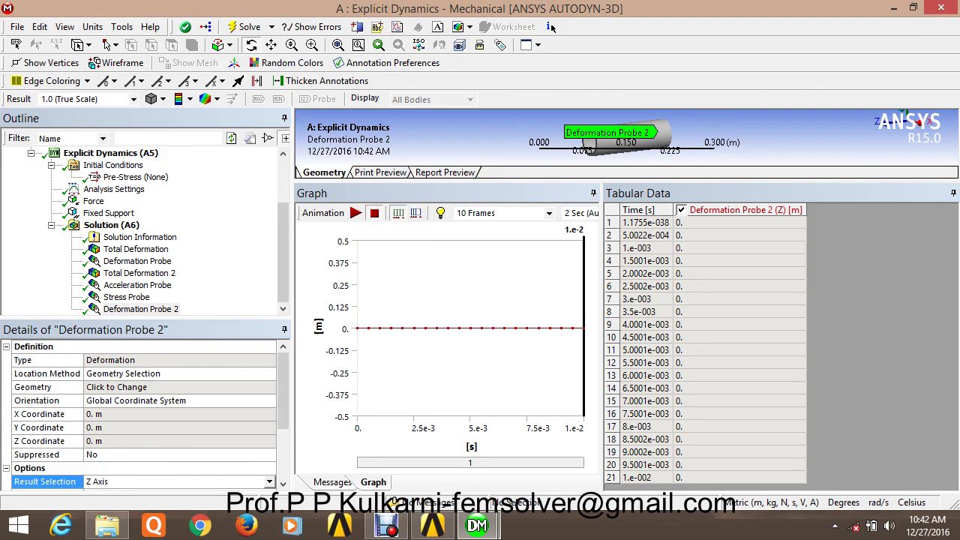
{"action": "key", "text": "alt+Down"}
{"action": "key", "text": "Up"}
{"action": "key", "text": "Up"}
{"action": "key", "text": "Up"}
{"action": "key", "text": "Down"}
{"action": "key", "text": "Return"}
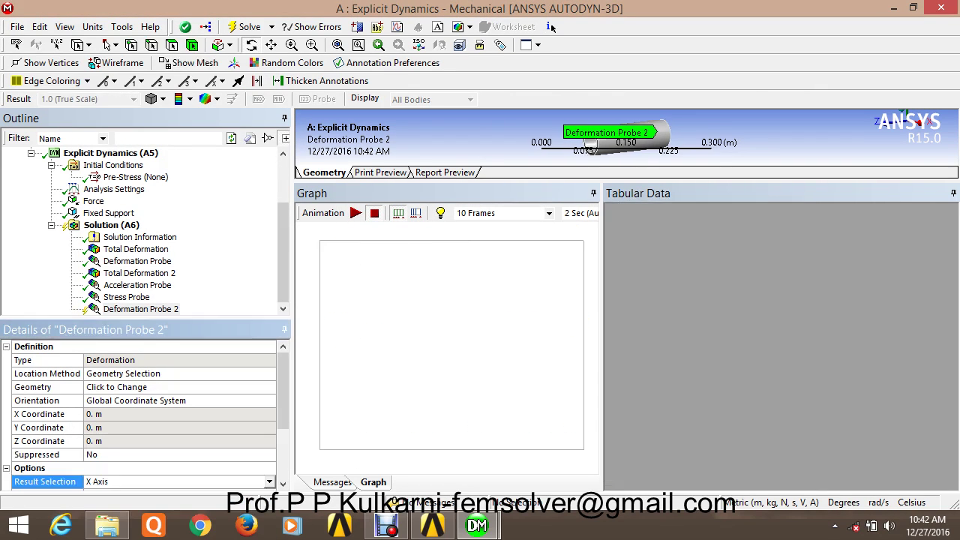
{"action": "key", "text": "shift+F10"}
{"action": "key", "text": "Down"}
{"action": "key", "text": "Return"}
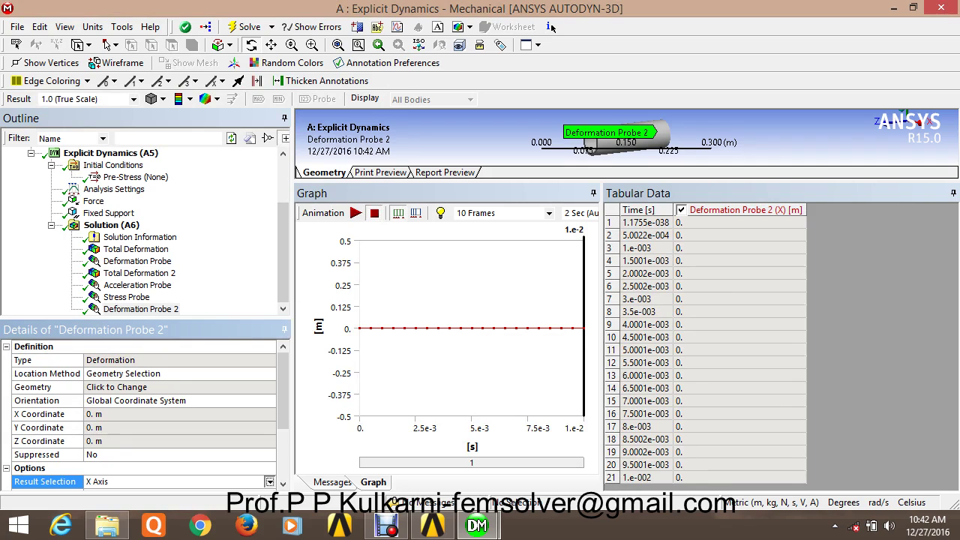
Step: Switch Deformation Probe 2's result selection to Y Axis and evaluate all results
{"action": "key", "text": "alt+Down"}
{"action": "key", "text": "Down"}
{"action": "key", "text": "Down"}
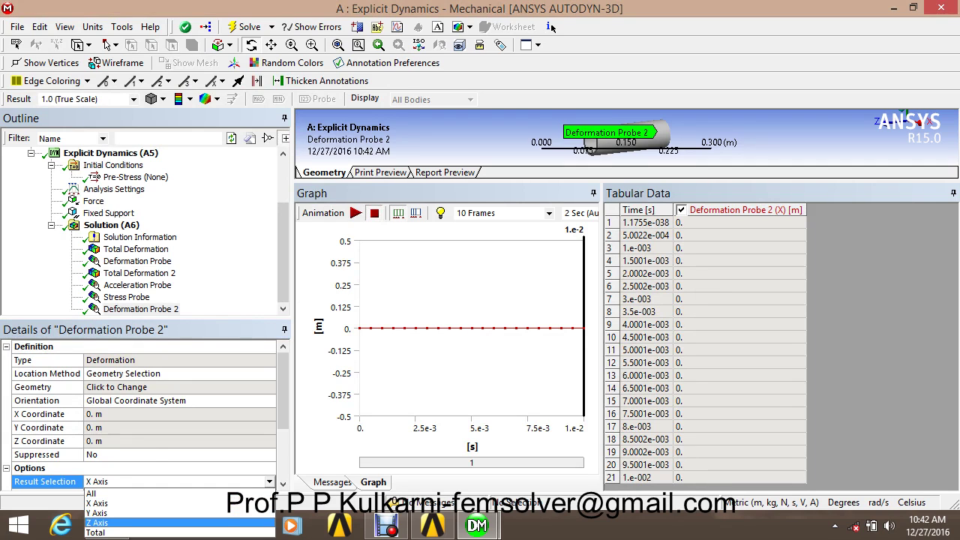
{"action": "key", "text": "Up"}
{"action": "key", "text": "Return"}
{"action": "key", "text": "shift+F10"}
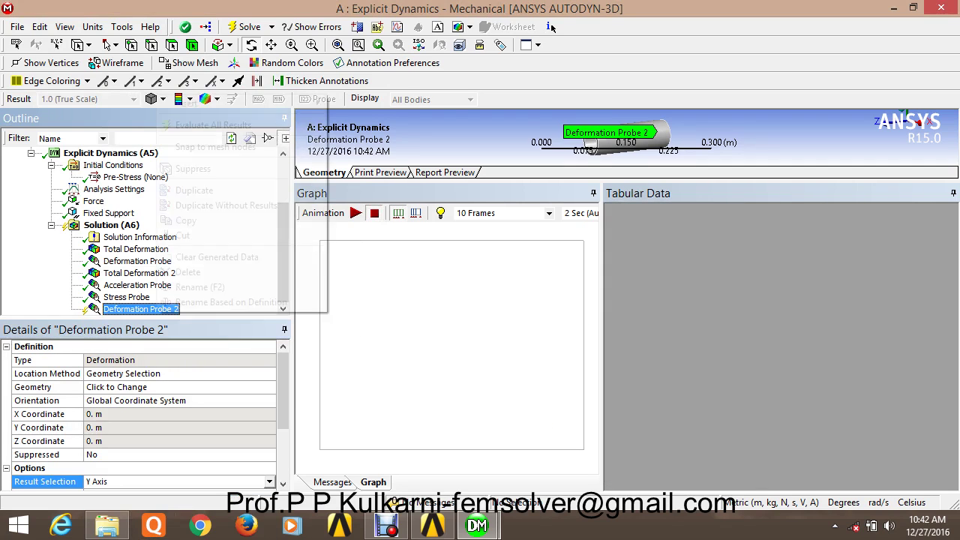
{"action": "key", "text": "Down"}
{"action": "key", "text": "Return"}
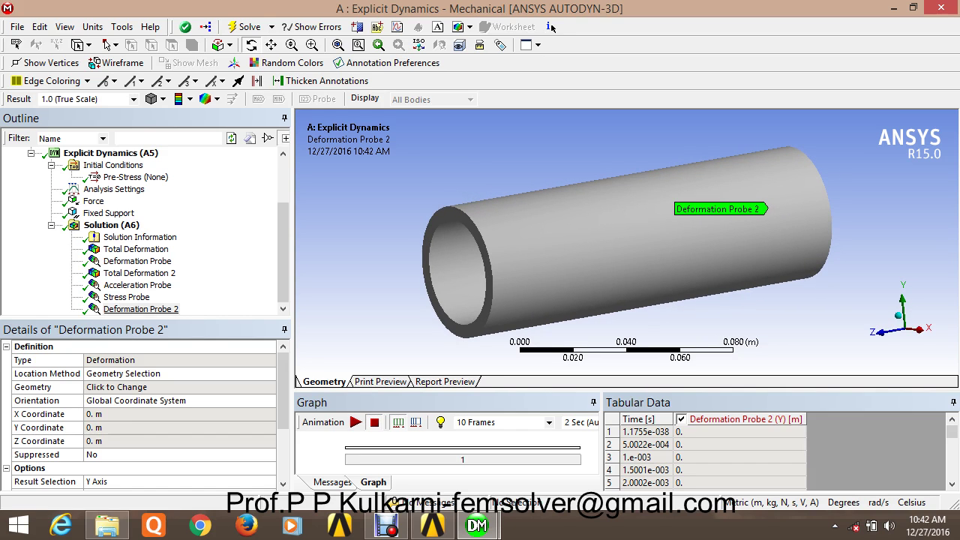
Step: Make the Solution the active object and select the tube's inner cylindrical face
{"action": "right_click", "coordinate": [119, 225]}
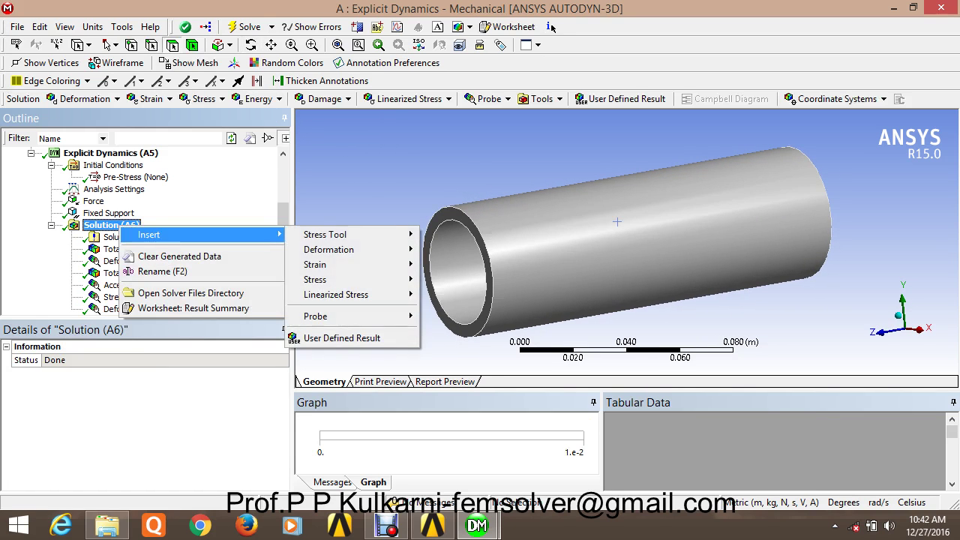
{"action": "mouse_move", "coordinate": [203, 234]}
{"action": "left_click", "coordinate": [617, 221]}
{"action": "middle_click_drag", "start_coordinate": [616, 222], "coordinate": [684, 223]}
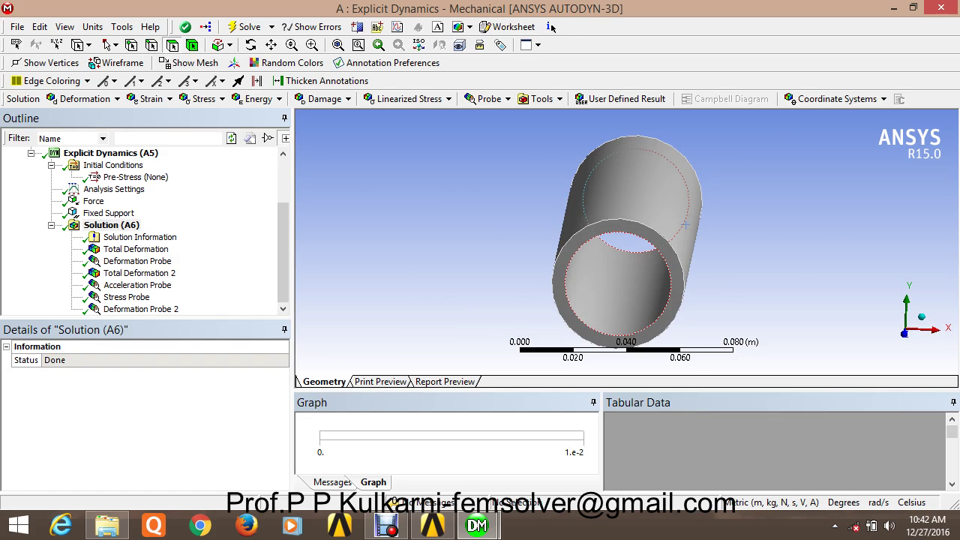
{"action": "left_click", "coordinate": [620, 285]}
{"action": "mouse_move", "coordinate": [619, 284]}
{"action": "middle_mouse_down"}
{"action": "mouse_move", "coordinate": [619, 255]}
{"action": "mouse_move", "coordinate": [612, 298]}
{"action": "middle_mouse_up"}
Step: Insert a second Stress Probe scoped to the selected inner cylindrical face
{"action": "right_click", "coordinate": [592, 221]}
{"action": "mouse_move", "coordinate": [619, 228]}
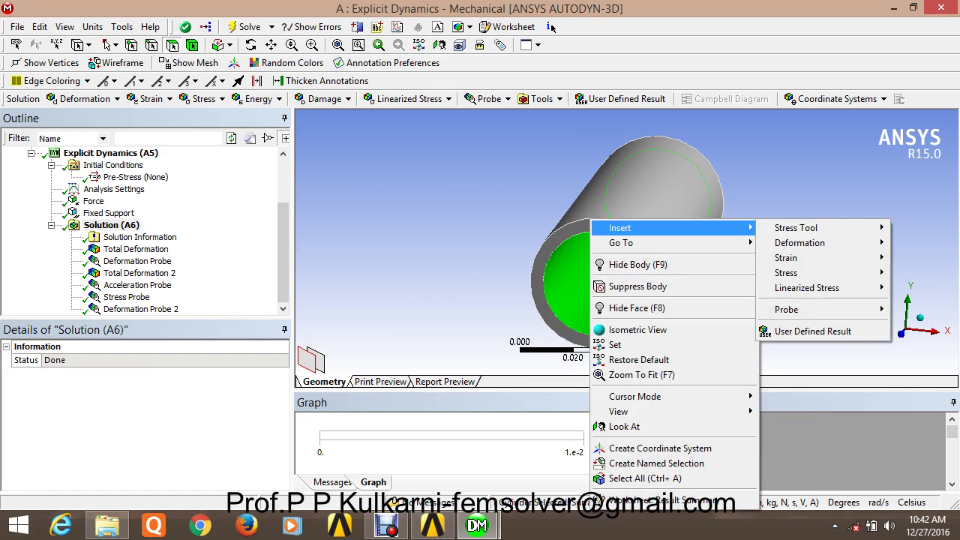
{"action": "mouse_move", "coordinate": [786, 309]}
{"action": "key", "text": "Right"}
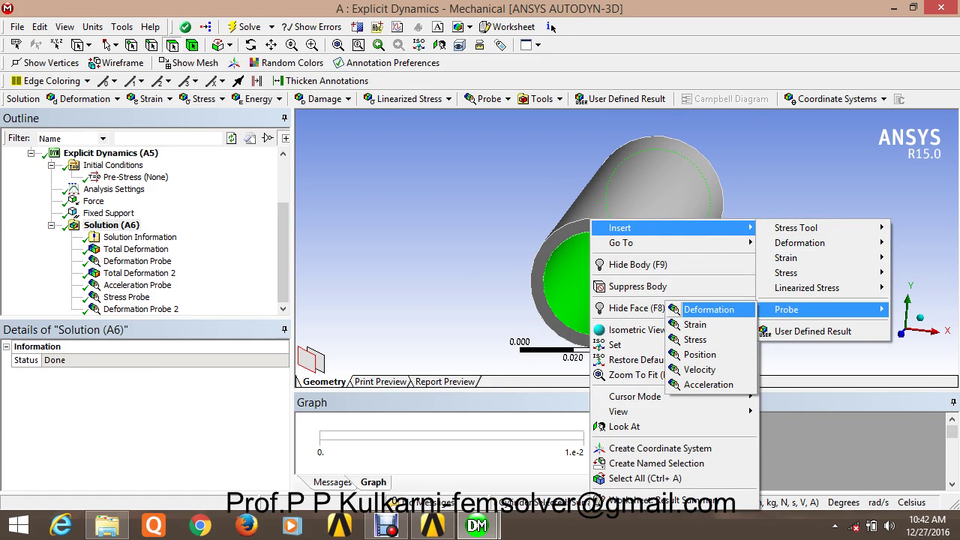
{"action": "key", "text": "Down"}
{"action": "key", "text": "Down"}
{"action": "key", "text": "Down"}
{"action": "key", "text": "Down"}
{"action": "key", "text": "Up"}
{"action": "key", "text": "Up"}
{"action": "key", "text": "Up"}
{"action": "key", "text": "Up"}
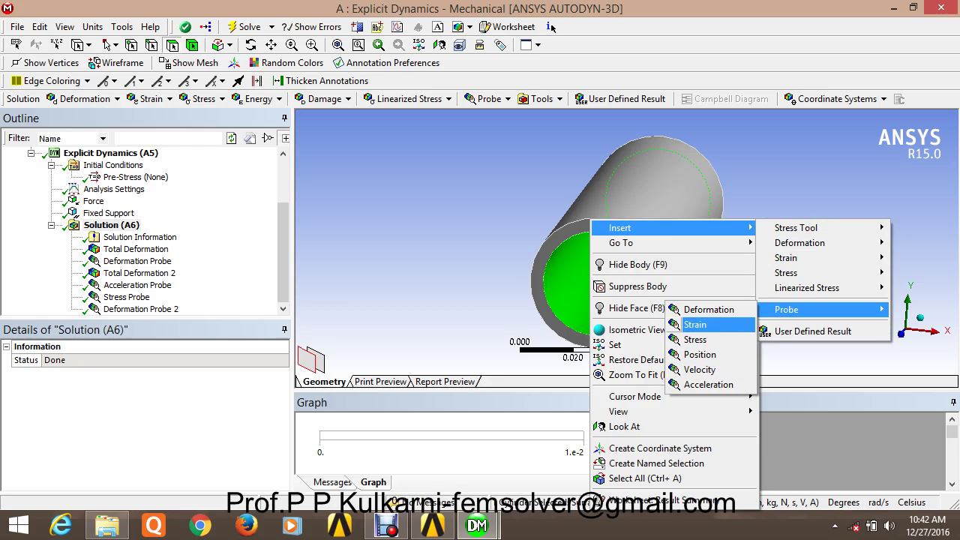
{"action": "key", "text": "Down"}
{"action": "key", "text": "Down"}
{"action": "key", "text": "Return"}
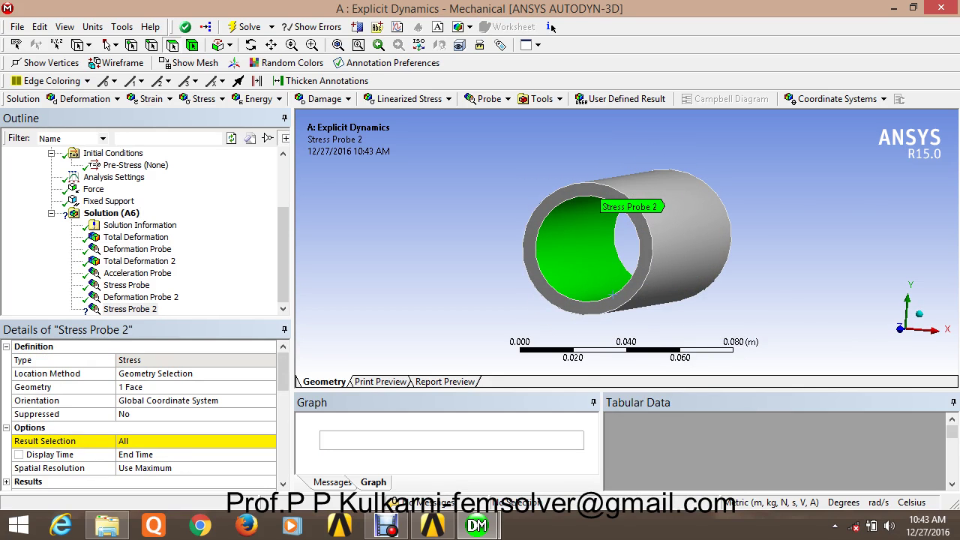
Step: Set Stress Probe 2's result selection to Normal - Y Axis and evaluate all results
{"action": "left_click", "coordinate": [196, 441]}
{"action": "key", "text": "alt+Down"}
{"action": "key", "text": "Down"}
{"action": "key", "text": "Down"}
{"action": "key", "text": "Down"}
{"action": "key", "text": "Down"}
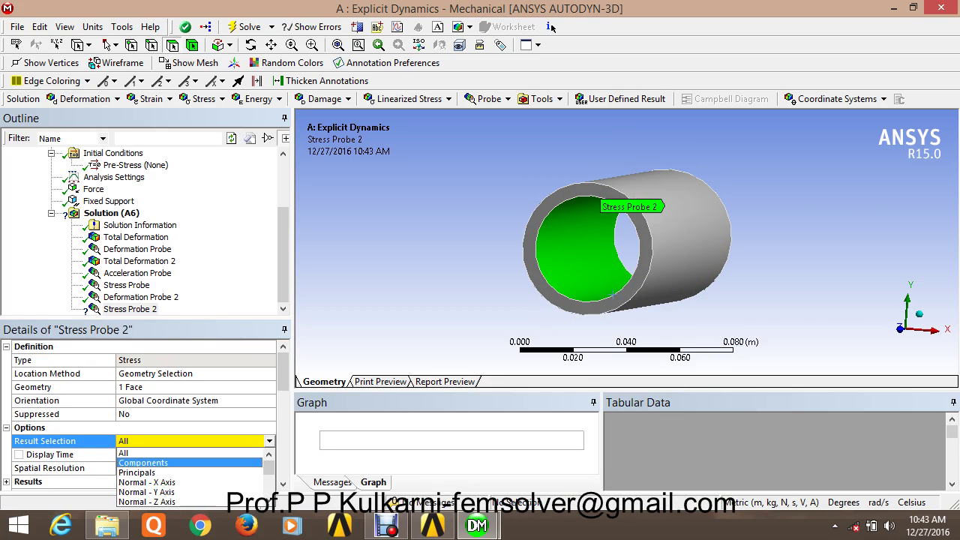
{"action": "key", "text": "Return"}
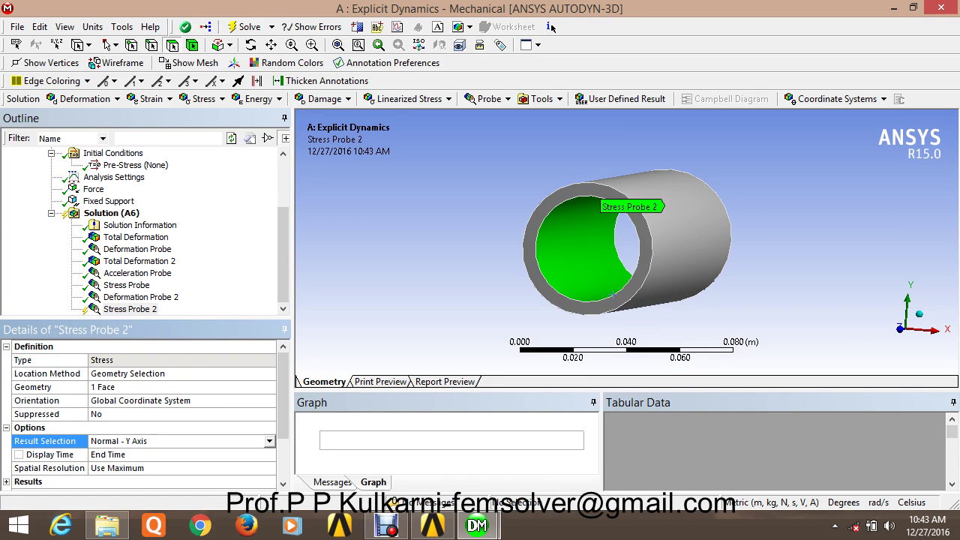
{"action": "key", "text": "shift+F10"}
{"action": "key", "text": "Down"}
{"action": "key", "text": "Return"}
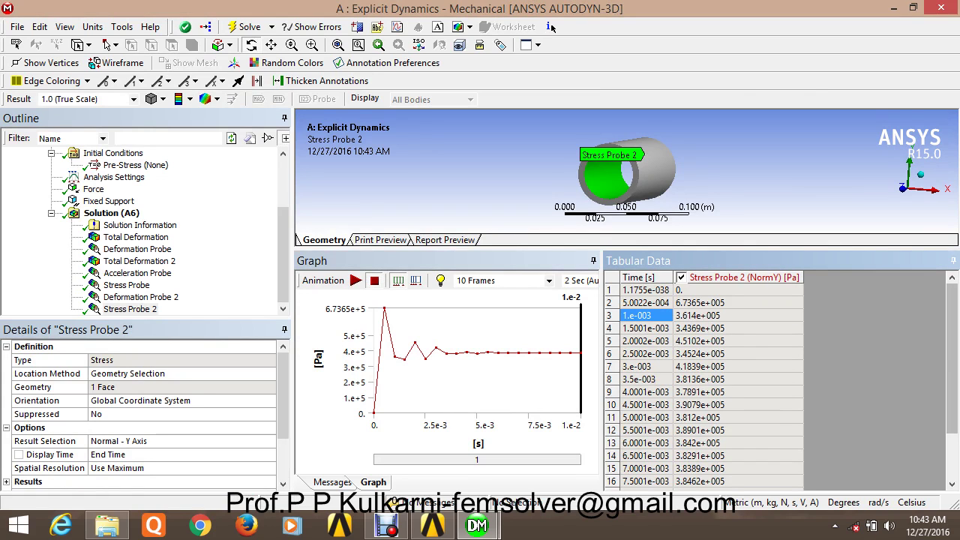
Step: Export Stress Probe 2's tabular data to the Desktop as an Excel (.xls) file named ac
{"action": "left_click_drag", "start_coordinate": [952, 353], "coordinate": [952, 401]}
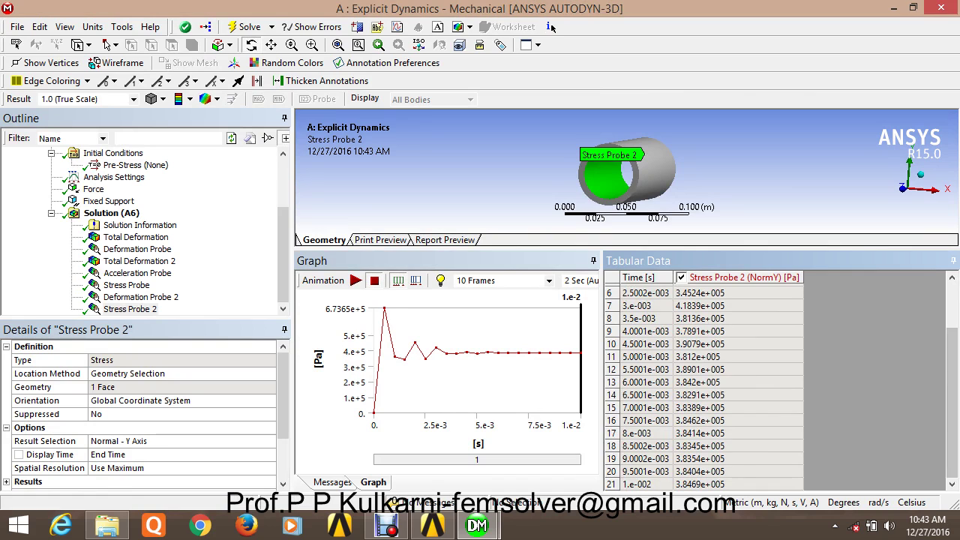
{"action": "right_click", "coordinate": [718, 365]}
{"action": "left_click", "coordinate": [749, 405]}
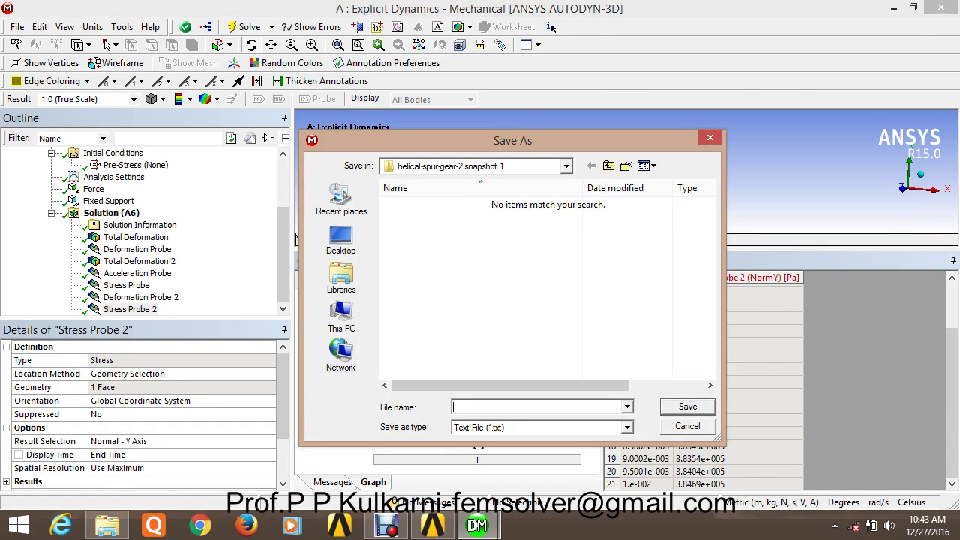
{"action": "left_click", "coordinate": [627, 427]}
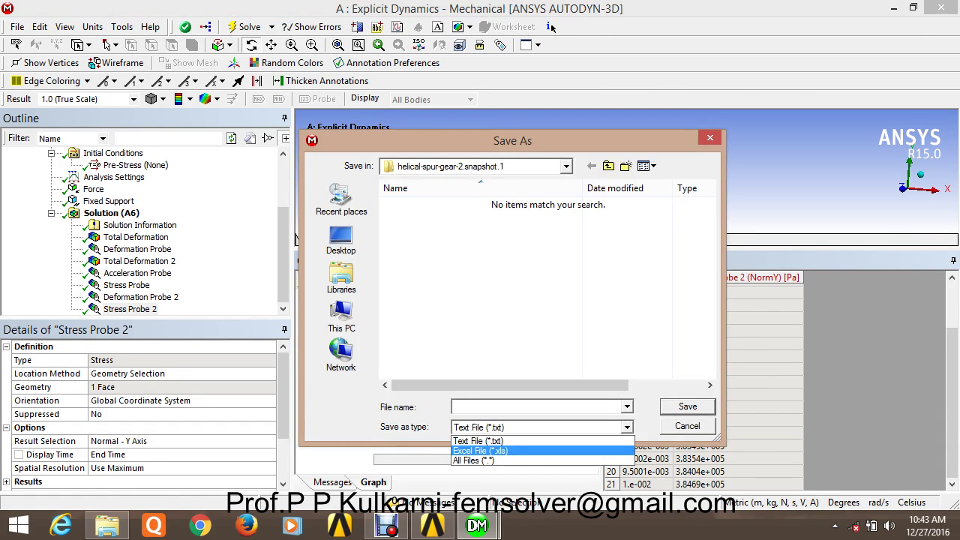
{"action": "left_click", "coordinate": [480, 450]}
{"action": "left_click", "coordinate": [341, 239]}
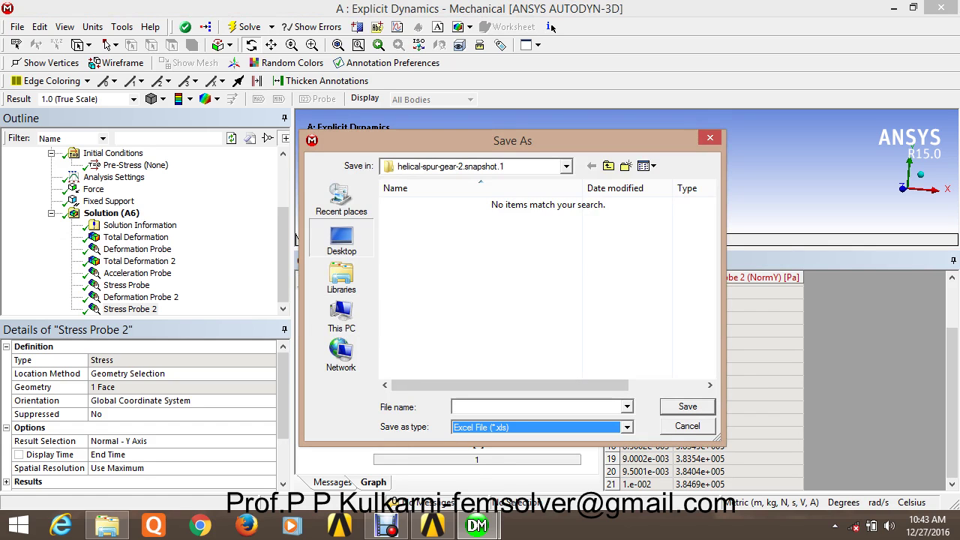
{"action": "left_click", "coordinate": [540, 406]}
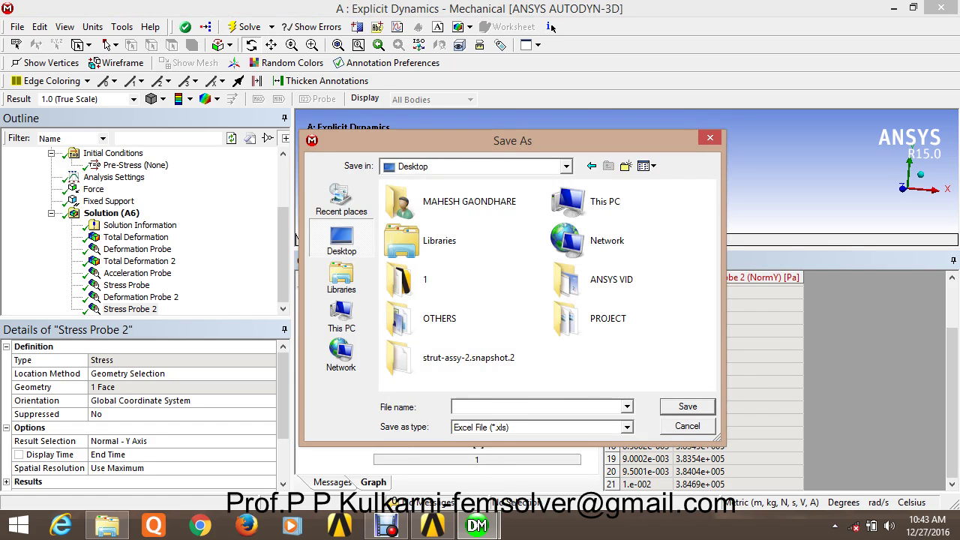
{"action": "type", "text": "ac"}
{"action": "key", "text": "Return"}
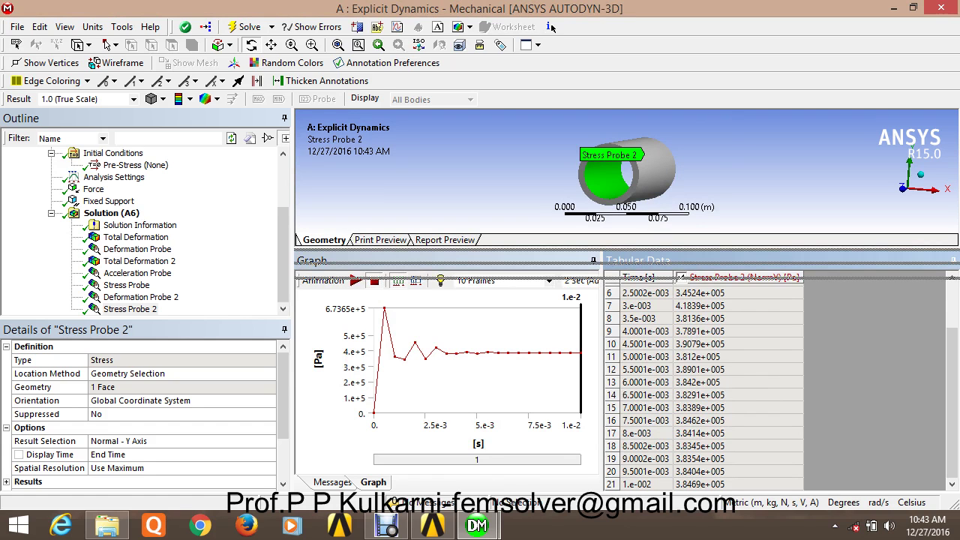
Step: Review the Acceleration Probe and Total Deformation 2 results, giving the latter's graph more room
{"action": "left_click", "coordinate": [137, 273]}
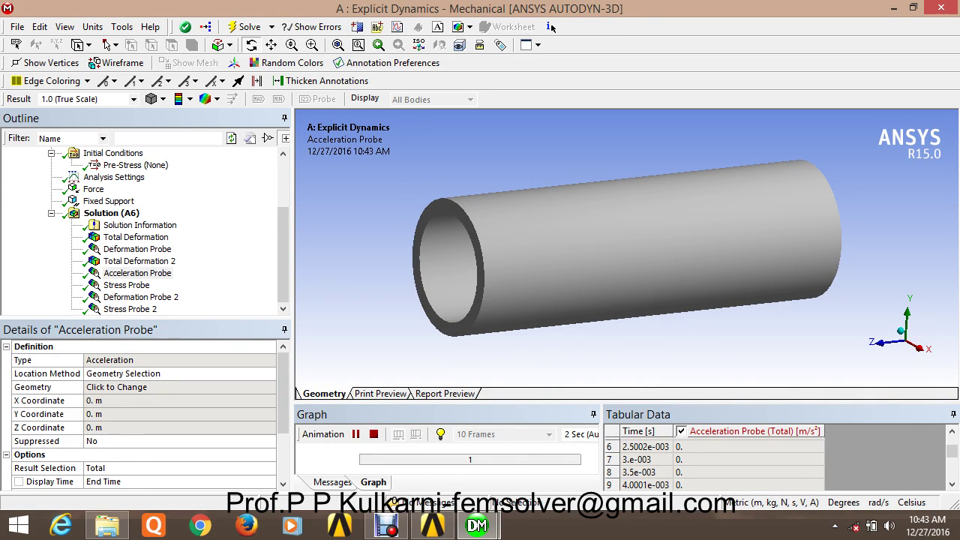
{"action": "key", "text": "Up"}
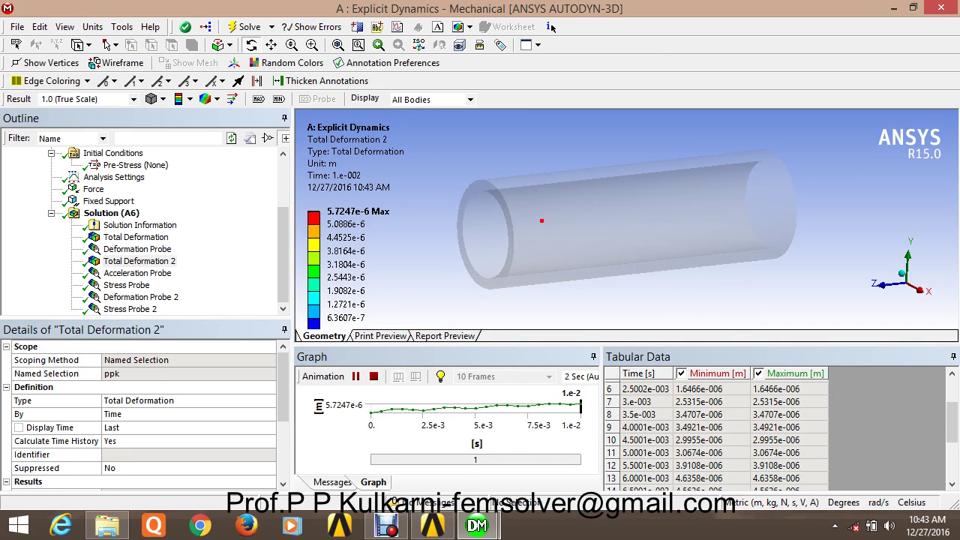
{"action": "left_click", "coordinate": [380, 336]}
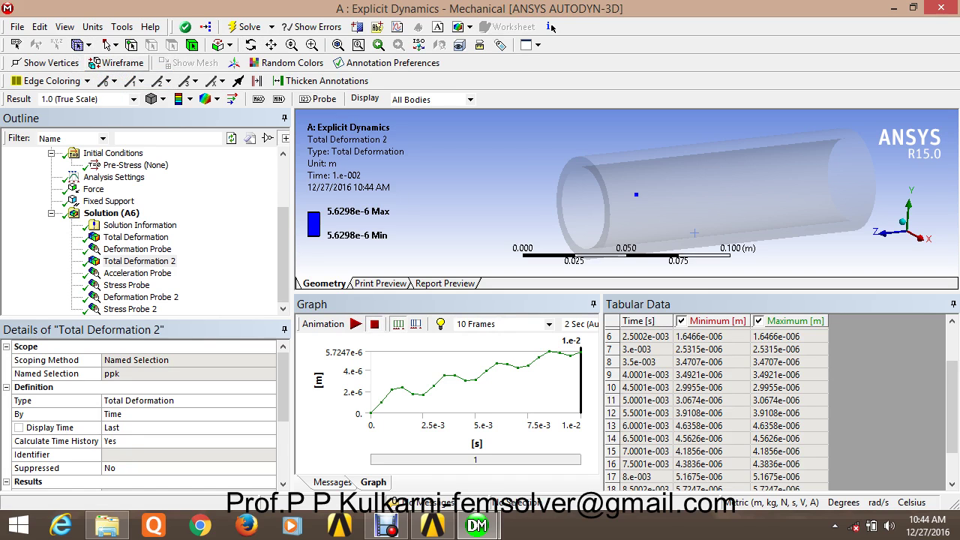
Step: Box-select a rectangular patch of nodes on the tube's side near its open end and create a named selection ddd from them
{"action": "left_click", "coordinate": [115, 45]}
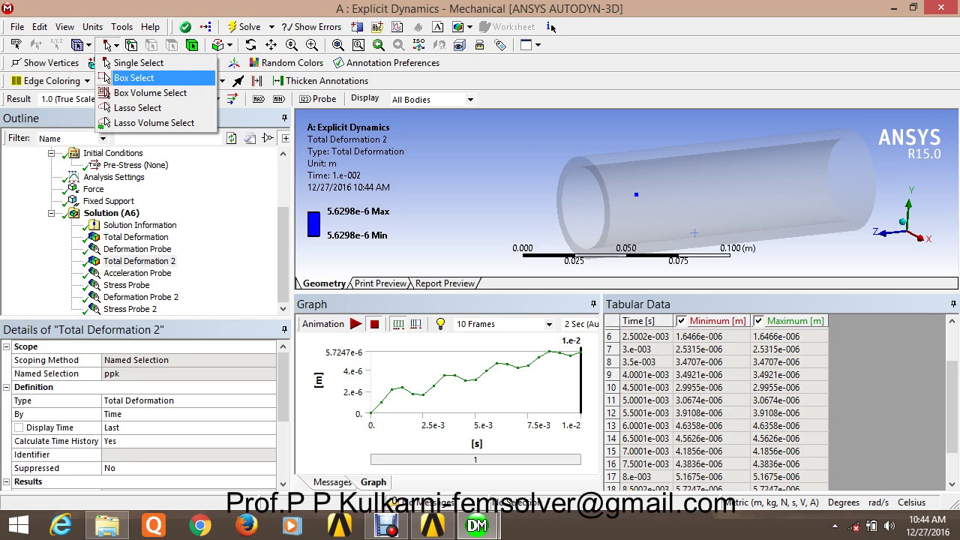
{"action": "left_click", "coordinate": [133, 78]}
{"action": "left_click_drag", "start_coordinate": [630, 171], "coordinate": [703, 208]}
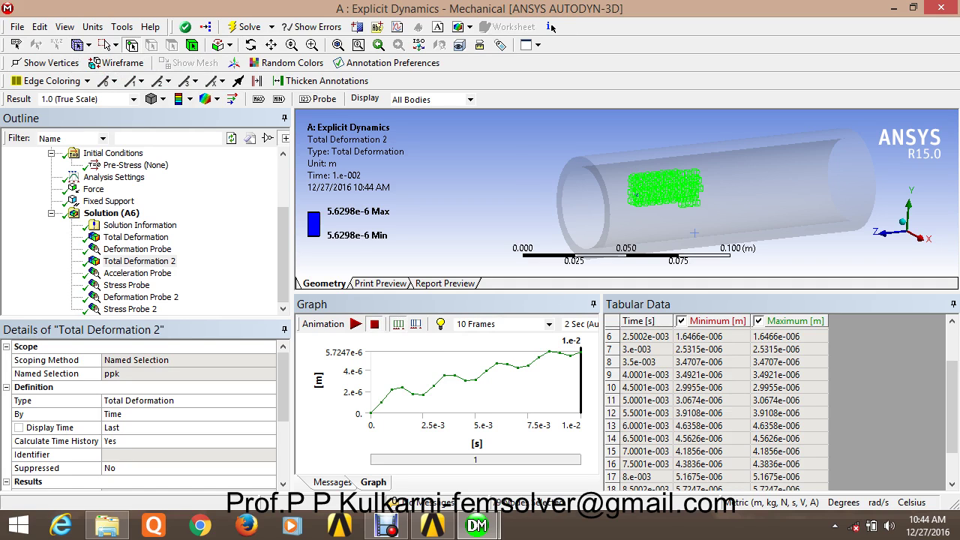
{"action": "right_click", "coordinate": [668, 195]}
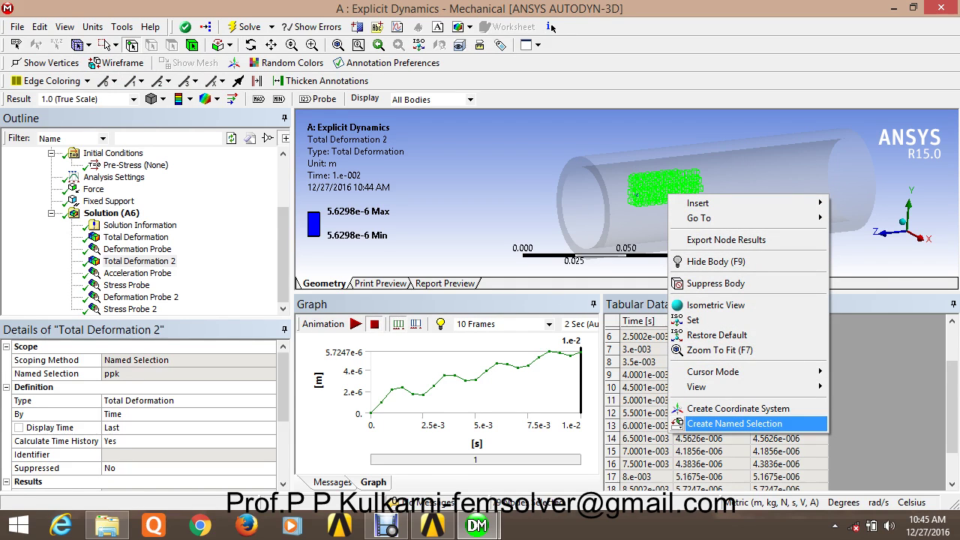
{"action": "left_click", "coordinate": [720, 424]}
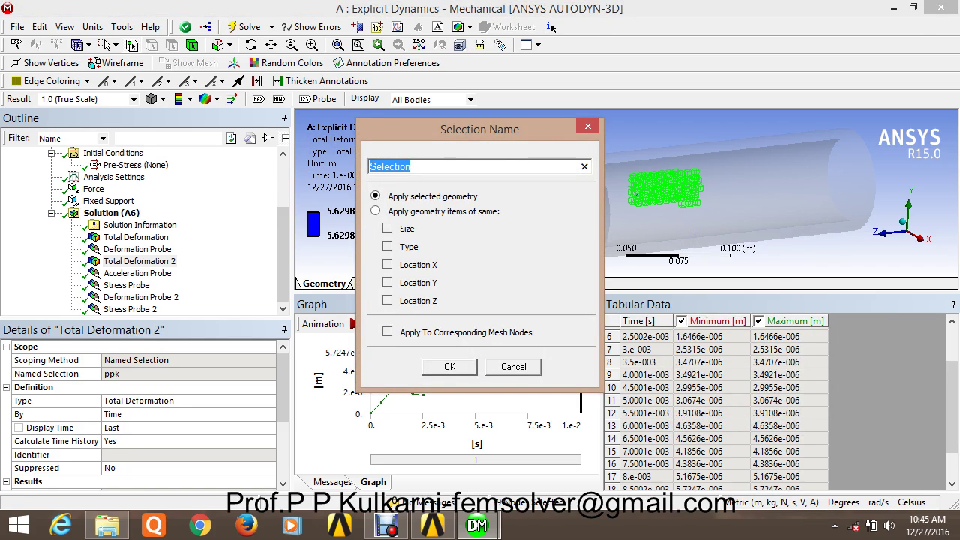
{"action": "type", "text": "ddd"}
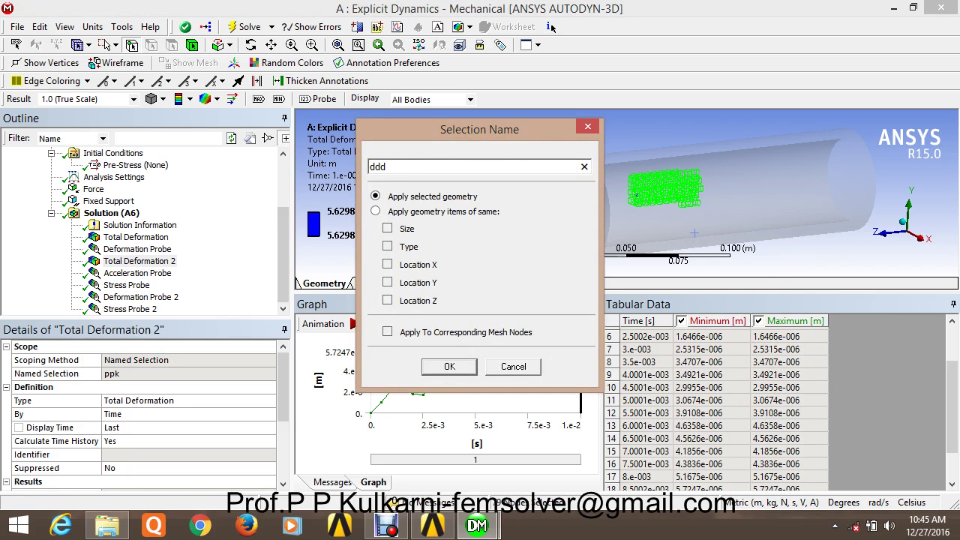
{"action": "key", "text": "Return"}
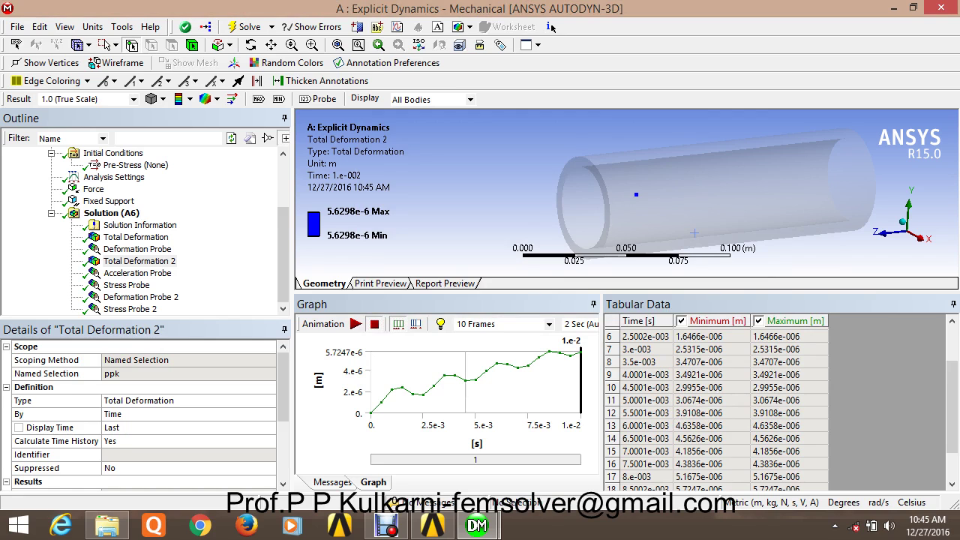
Step: Insert an Equivalent (von-Mises) stress result under the Explicit Dynamics solution
{"action": "key", "text": "Up"}
{"action": "key", "text": "Up"}
{"action": "key", "text": "Up"}
{"action": "key", "text": "Up"}
{"action": "key", "text": "shift+F10"}
{"action": "key", "text": "Right"}
{"action": "key", "text": "Down"}
{"action": "key", "text": "Right"}
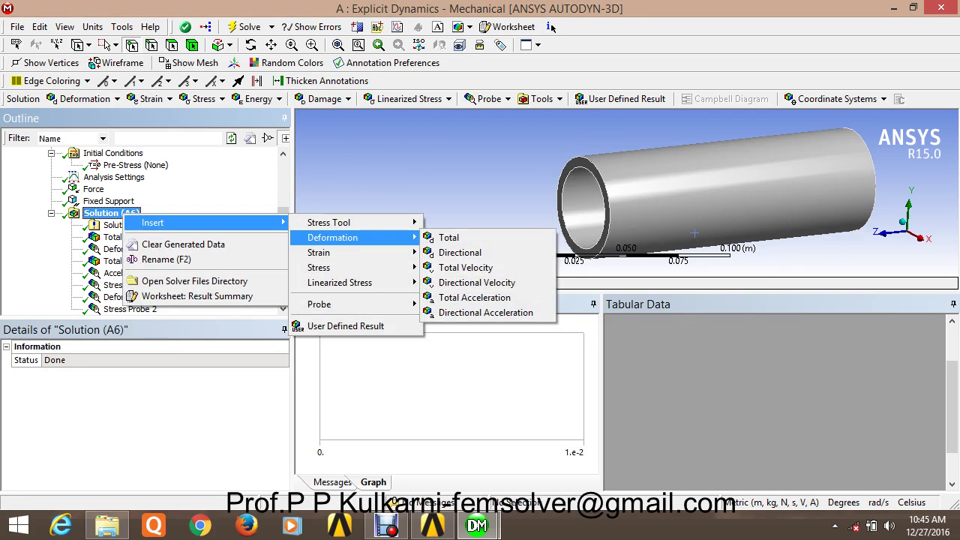
{"action": "key", "text": "Up"}
{"action": "key", "text": "Down"}
{"action": "key", "text": "Down"}
{"action": "key", "text": "Right"}
{"action": "key", "text": "Down"}
{"action": "key", "text": "Up"}
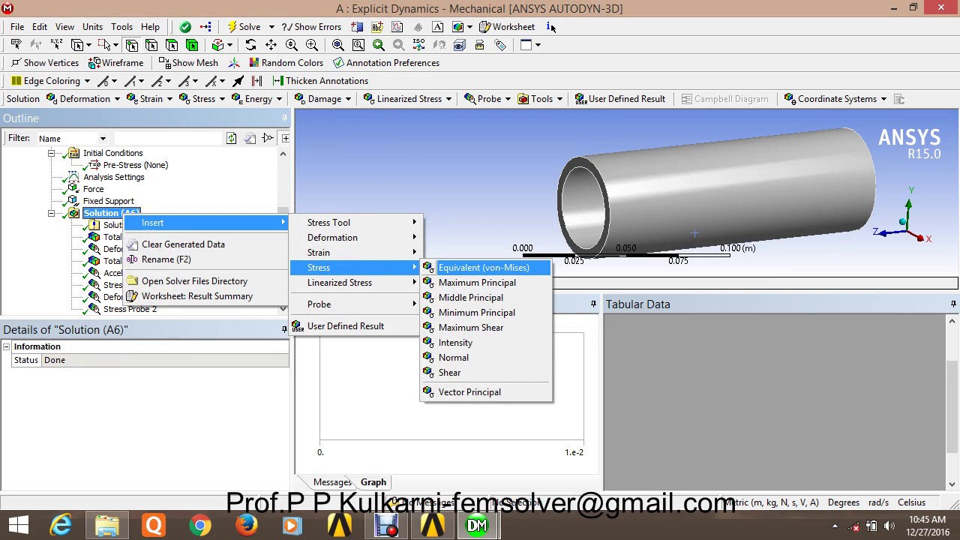
{"action": "key", "text": "Return"}
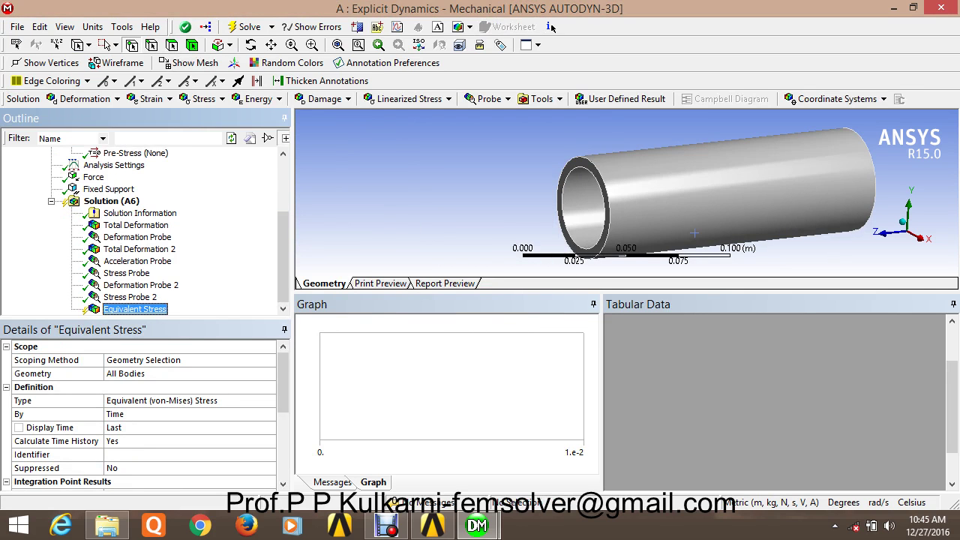
Step: Scope the Equivalent Stress result to the named selection ddd and evaluate all results
{"action": "key", "text": "Tab"}
{"action": "key", "text": "alt+Down"}
{"action": "key", "text": "Down"}
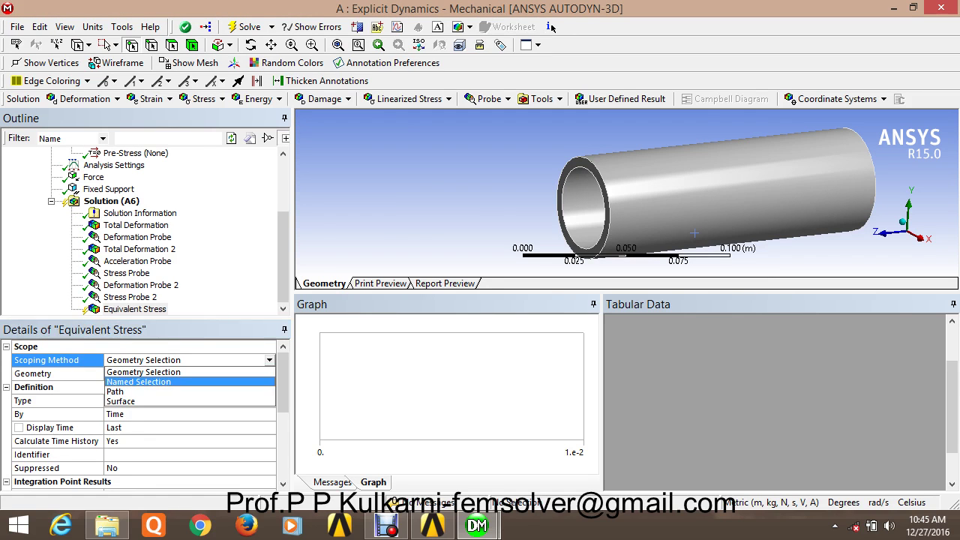
{"action": "key", "text": "Return"}
{"action": "key", "text": "Down"}
{"action": "key", "text": "alt+Down"}
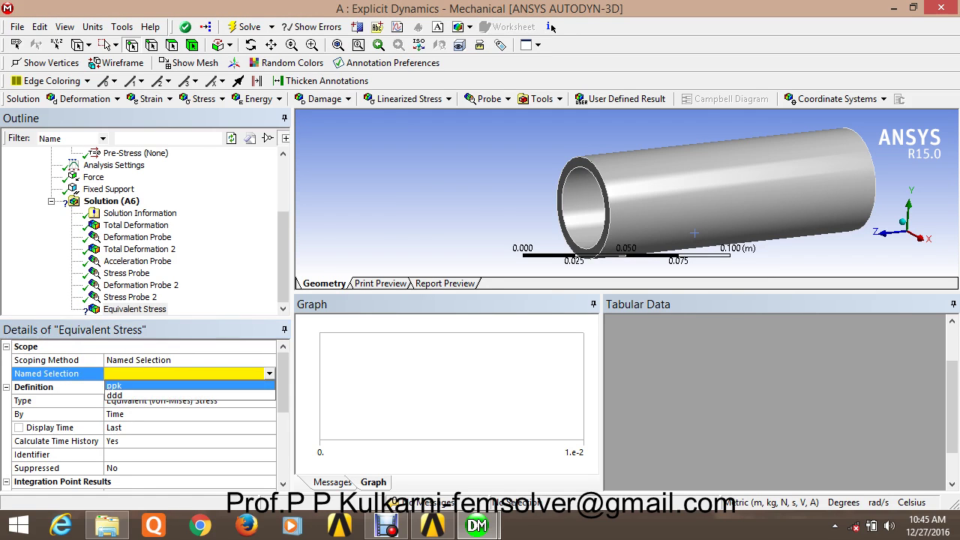
{"action": "key", "text": "Down"}
{"action": "key", "text": "Return"}
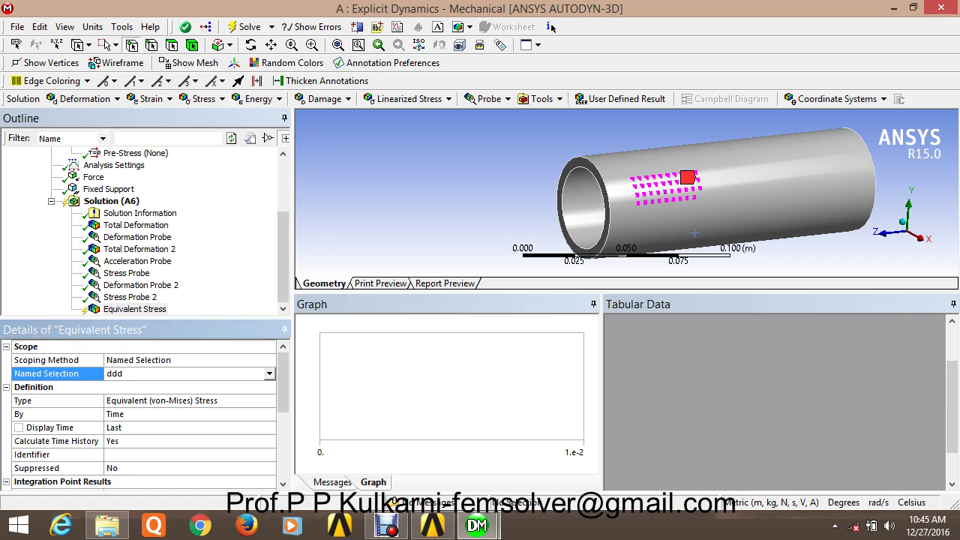
{"action": "key", "text": "shift+F10"}
{"action": "key", "text": "Down"}
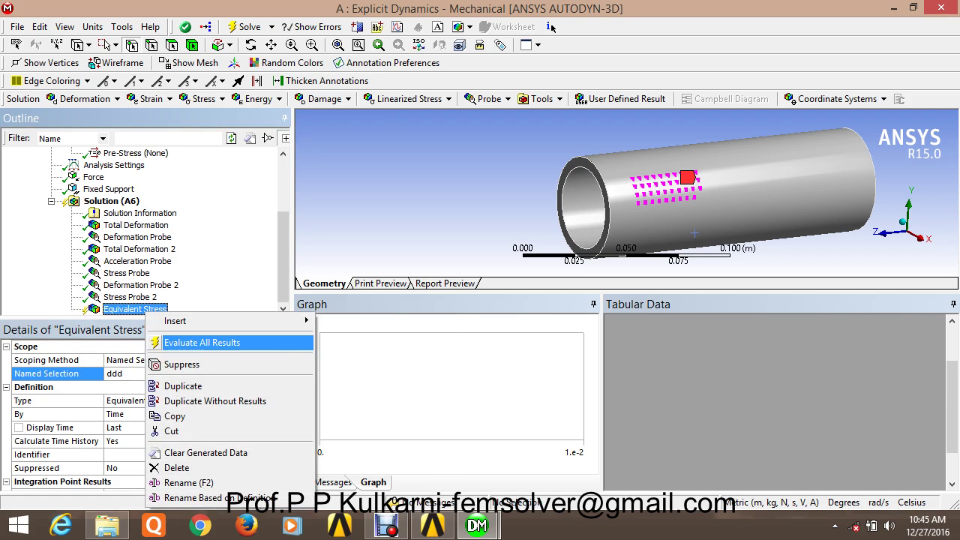
{"action": "key", "text": "Return"}
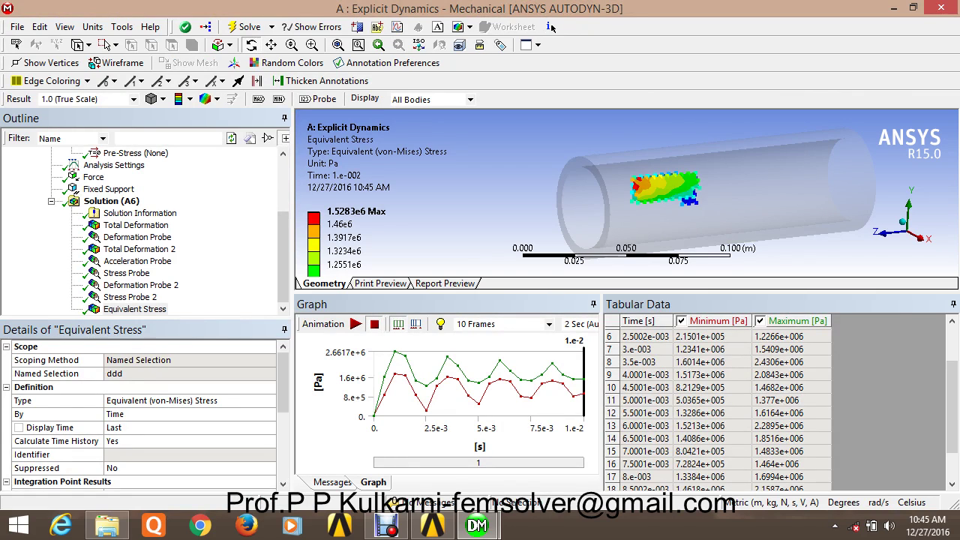
Step: Examine the Equivalent Stress contour on the node patch together with its enlarged graph and tabular values
{"action": "key", "text": "F7"}
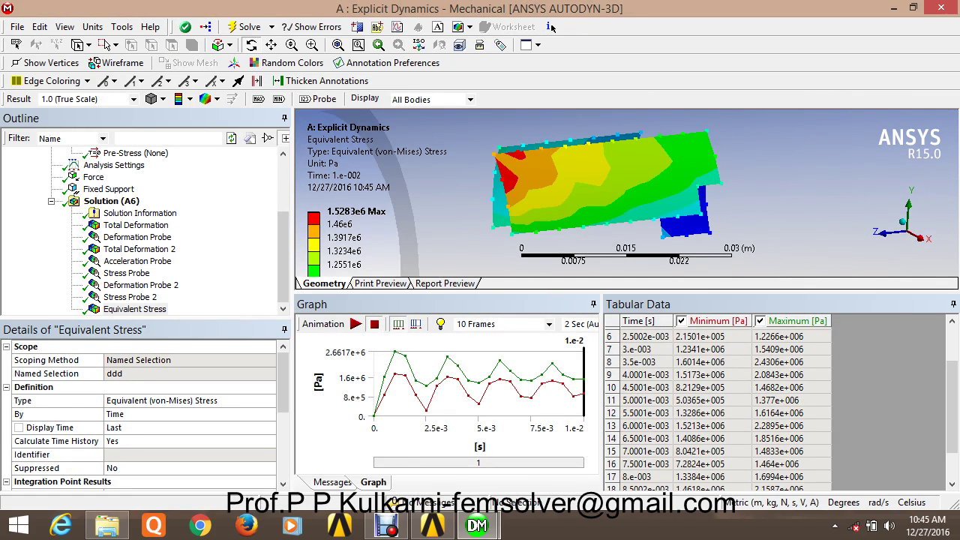
{"action": "scroll", "coordinate": [627, 194], "scroll_direction": "down", "scroll_amount": 2}
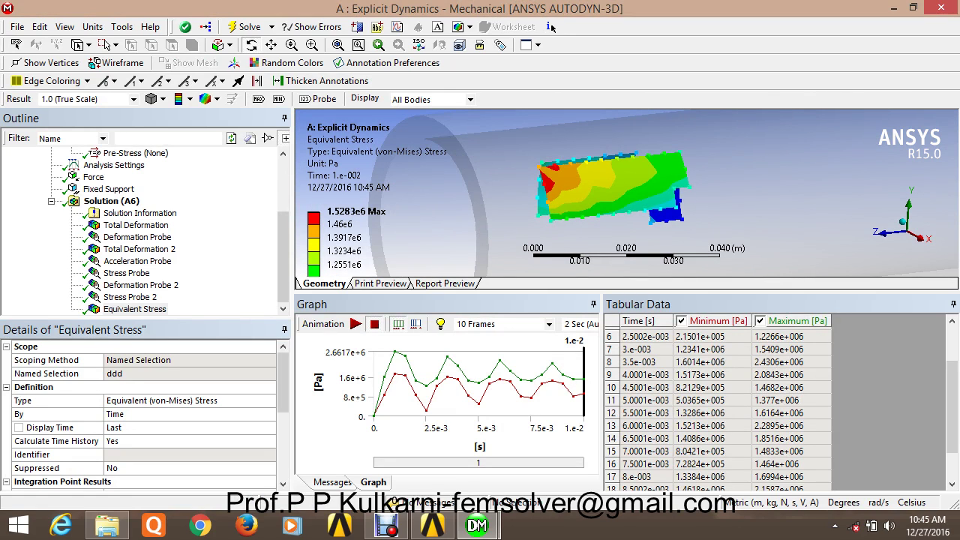
{"action": "left_click_drag", "start_coordinate": [626, 294], "coordinate": [626, 259]}
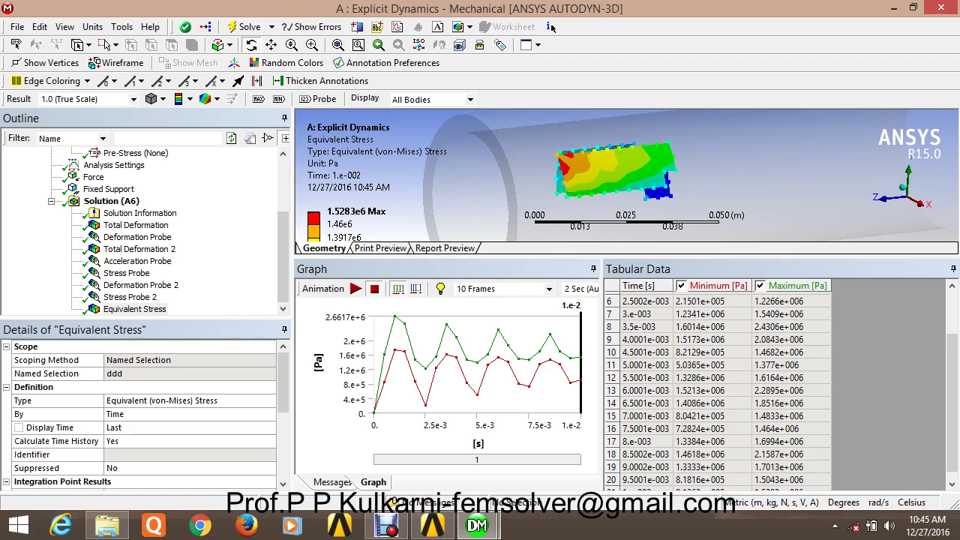
{"action": "scroll", "coordinate": [627, 175], "scroll_direction": "down", "scroll_amount": 4}
{"action": "left_click", "coordinate": [646, 352]}
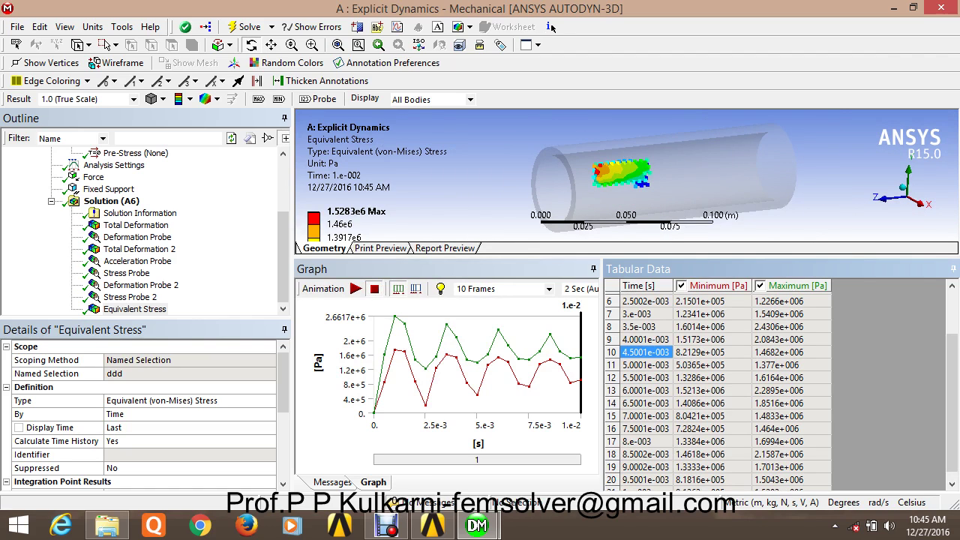
{"action": "left_click", "coordinate": [711, 314]}
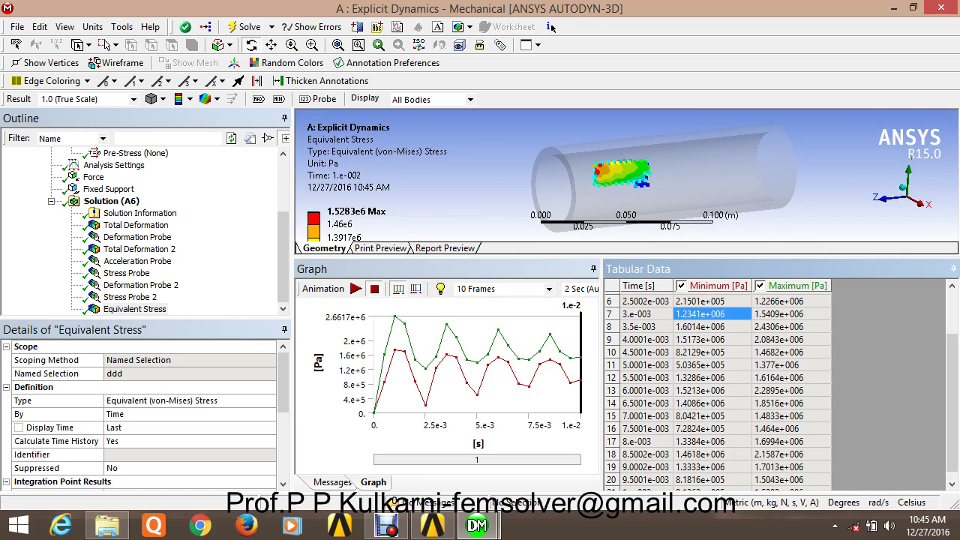
{"action": "left_click_drag", "start_coordinate": [615, 169], "coordinate": [675, 203]}
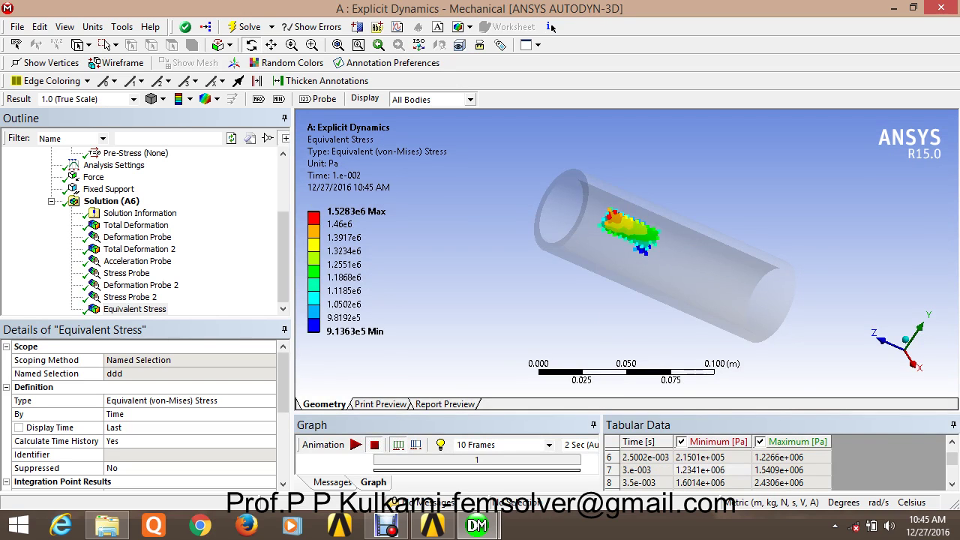
Step: Looking along the tube's axis, lasso-select mesh nodes around the bore
{"action": "left_click_drag", "start_coordinate": [600, 240], "coordinate": [733, 273]}
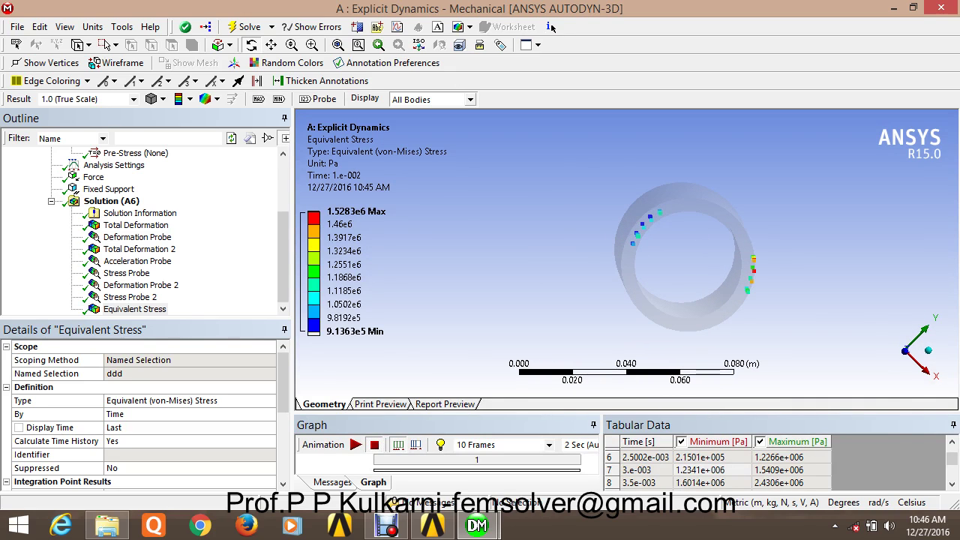
{"action": "left_click", "coordinate": [78, 44]}
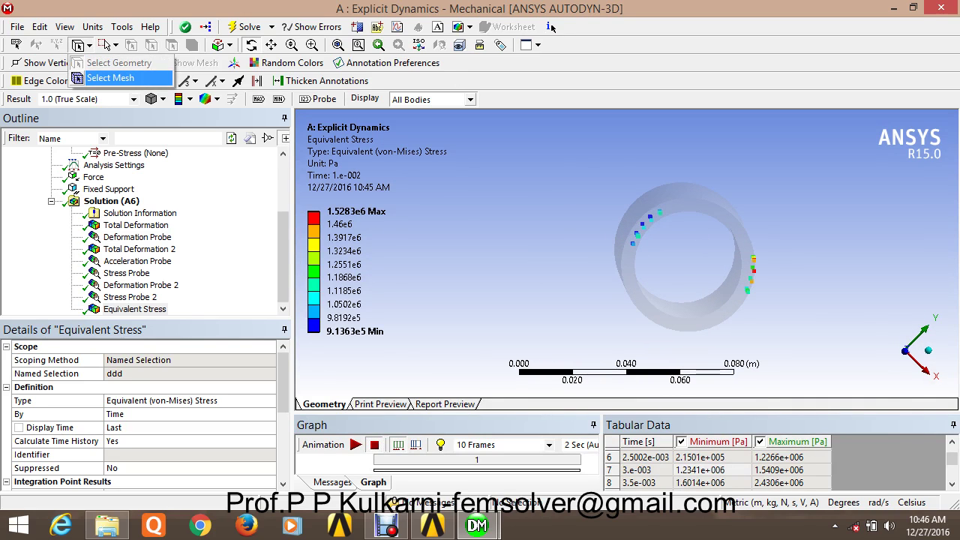
{"action": "left_click", "coordinate": [127, 78]}
{"action": "left_click", "coordinate": [109, 44]}
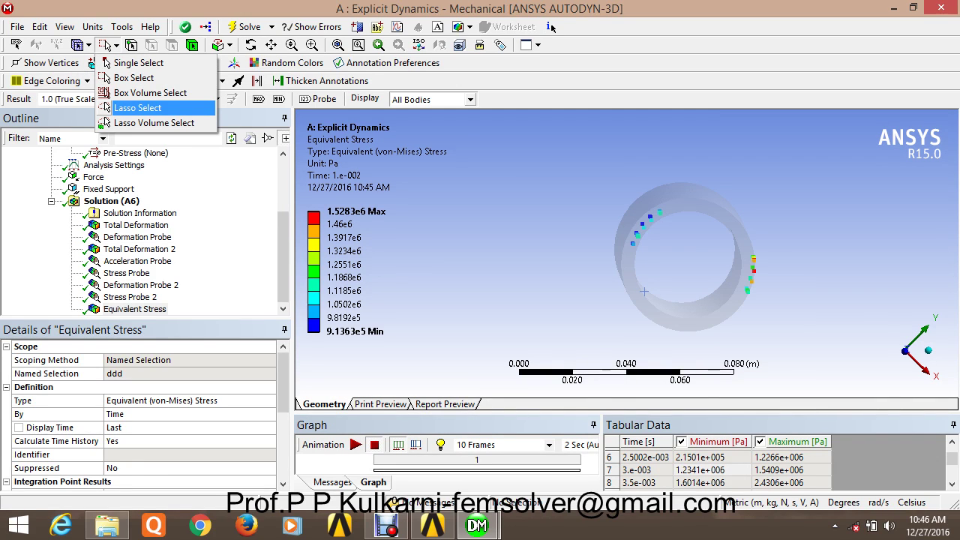
{"action": "left_click", "coordinate": [137, 108]}
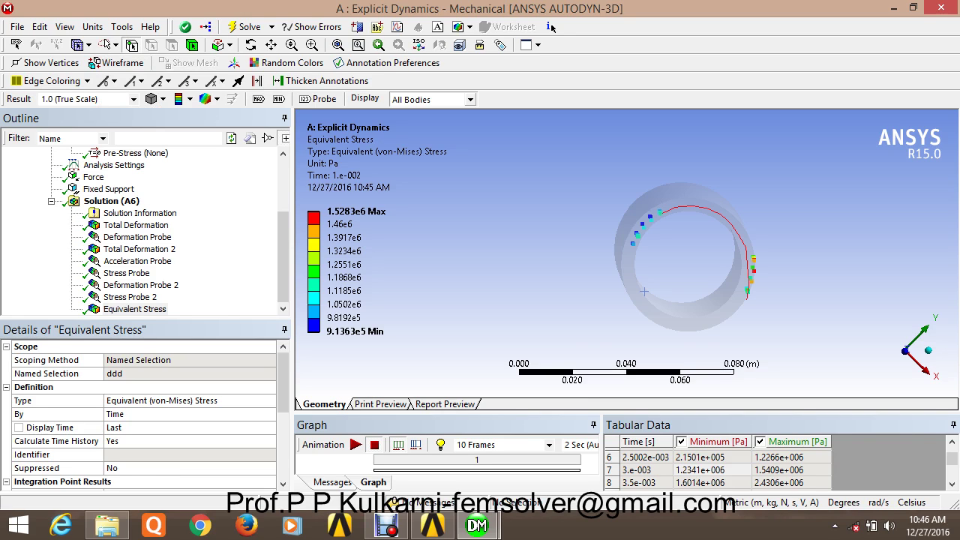
{"action": "left_click_drag", "start_coordinate": [744, 306], "coordinate": [678, 328]}
{"action": "left_click_drag", "start_coordinate": [632, 278], "coordinate": [628, 262]}
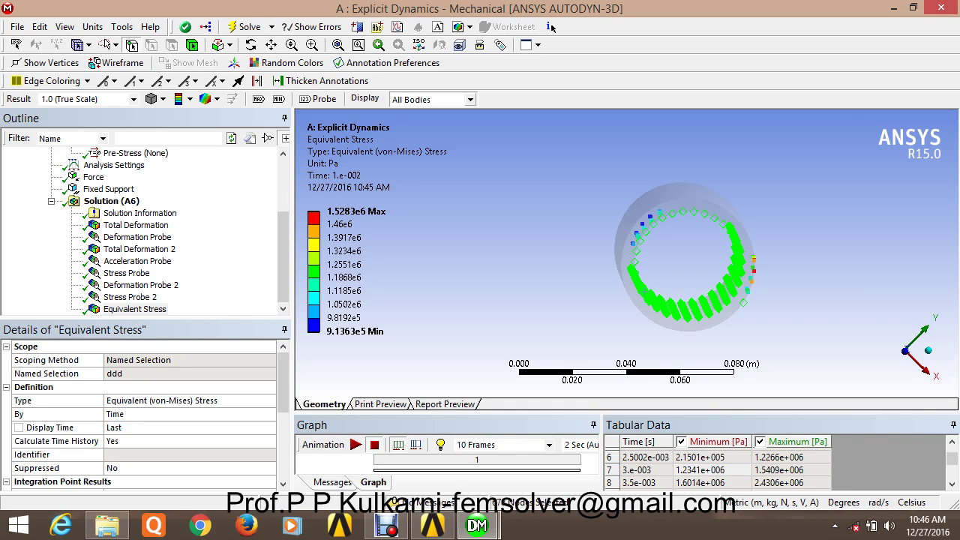
Step: Create a named selection fffff from the lassoed bore nodes
{"action": "right_click", "coordinate": [687, 309]}
{"action": "mouse_move", "coordinate": [716, 80]}
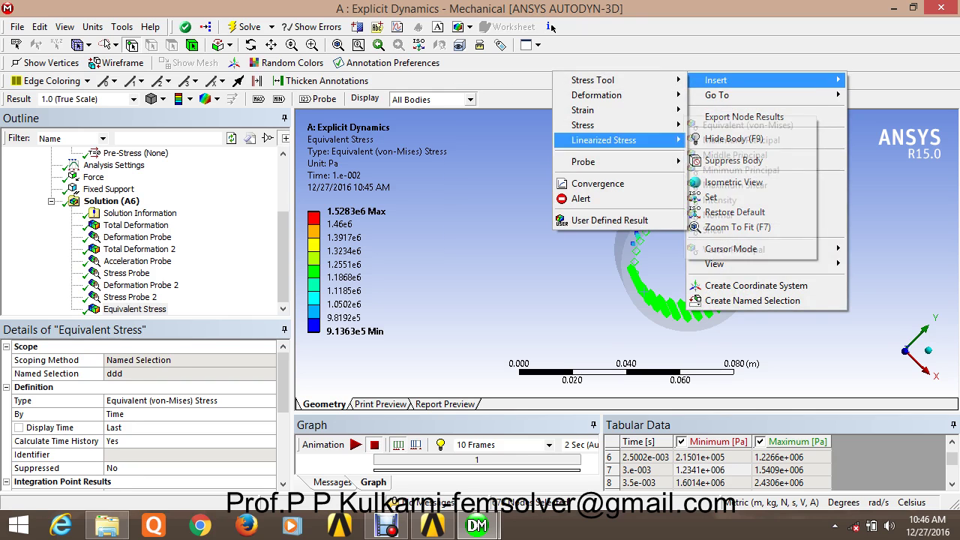
{"action": "left_click", "coordinate": [752, 300]}
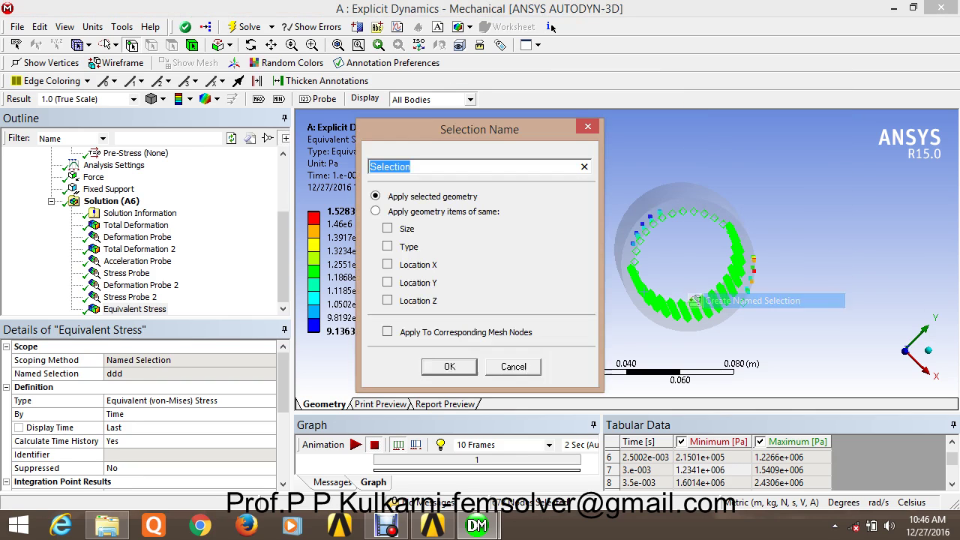
{"action": "key", "text": "BackSpace"}
{"action": "type", "text": "ddd"}
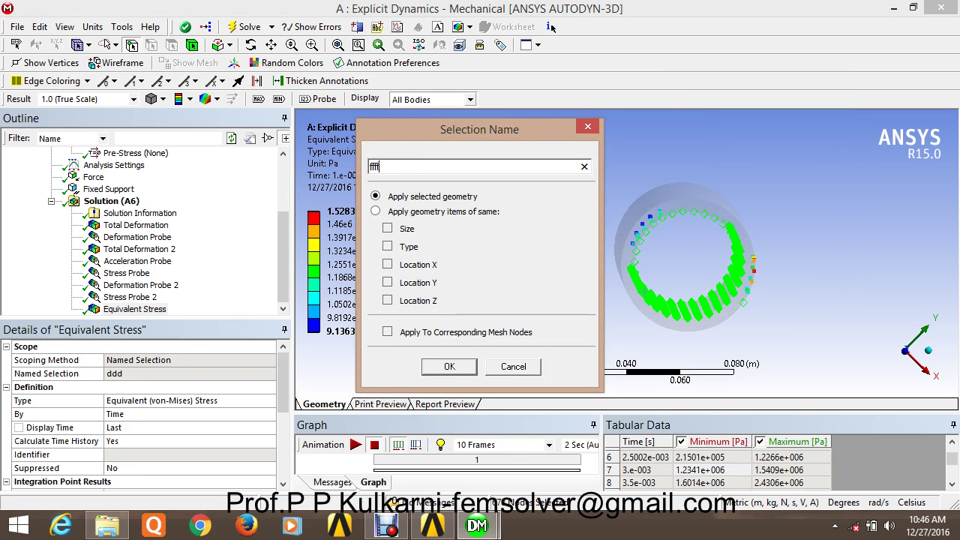
{"action": "left_click", "coordinate": [449, 366]}
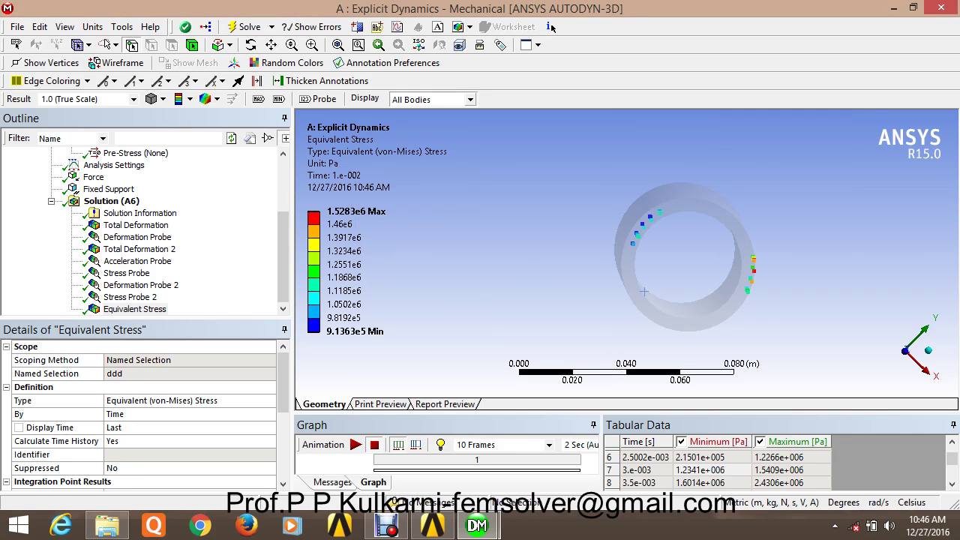
Step: Insert a Maximum Principal stress result under the solution
{"action": "left_click", "coordinate": [111, 201]}
{"action": "right_click", "coordinate": [119, 201]}
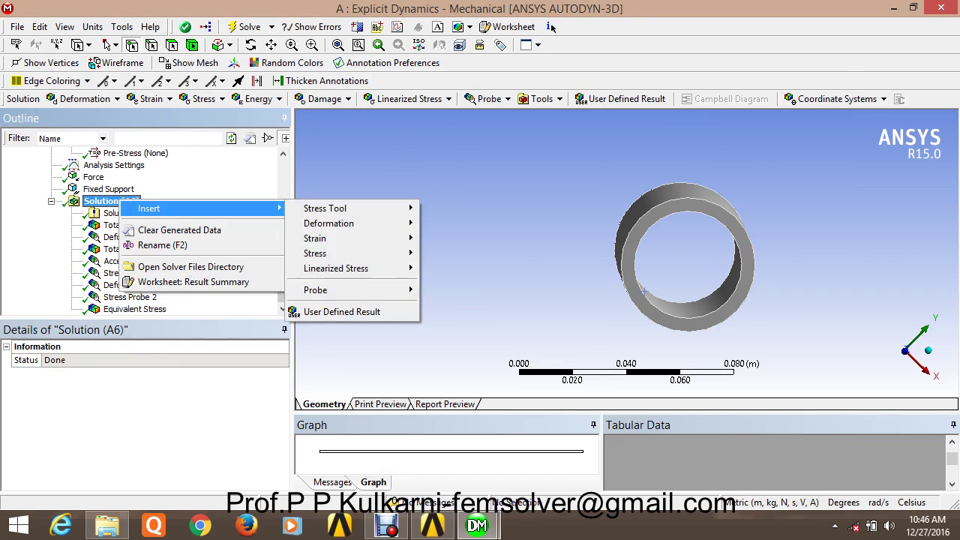
{"action": "mouse_move", "coordinate": [315, 238]}
{"action": "mouse_move", "coordinate": [328, 223]}
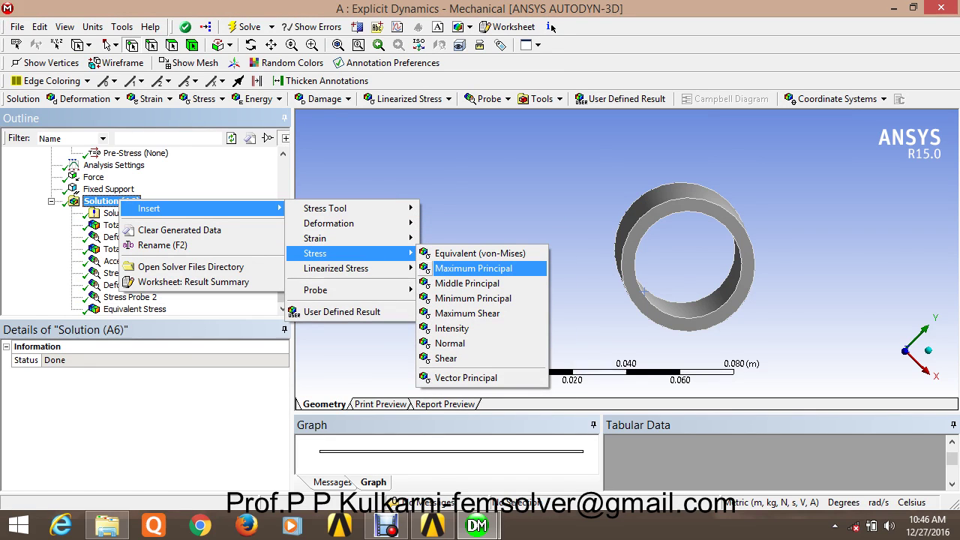
{"action": "left_click", "coordinate": [473, 267]}
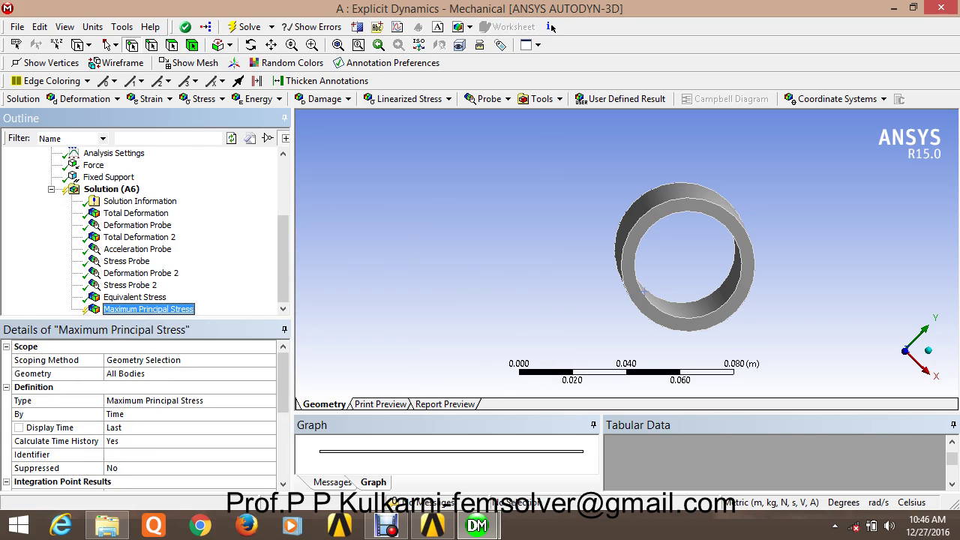
Step: Scope the Maximum Principal Stress result to the named selection fffff and evaluate all results
{"action": "left_click", "coordinate": [150, 359]}
{"action": "left_click", "coordinate": [269, 360]}
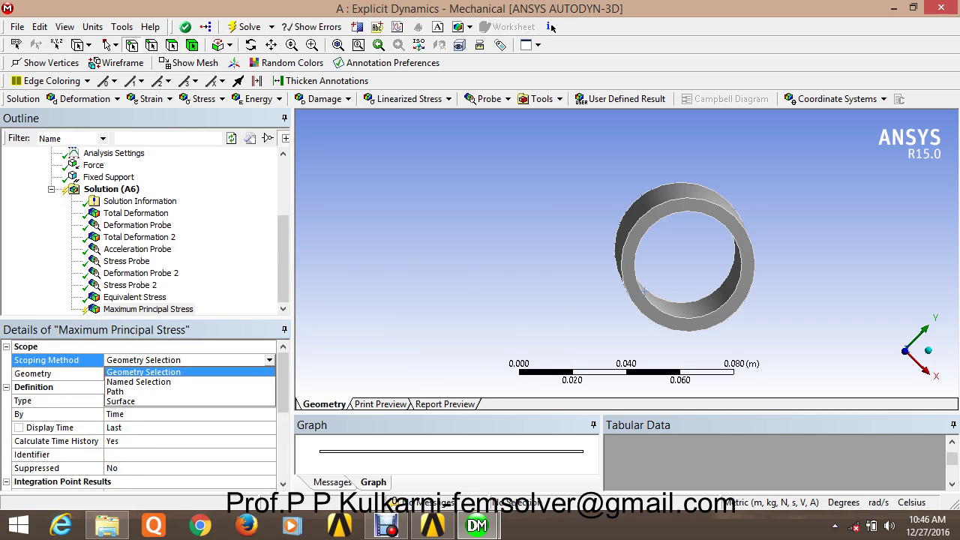
{"action": "left_click", "coordinate": [150, 380]}
{"action": "left_click", "coordinate": [187, 374]}
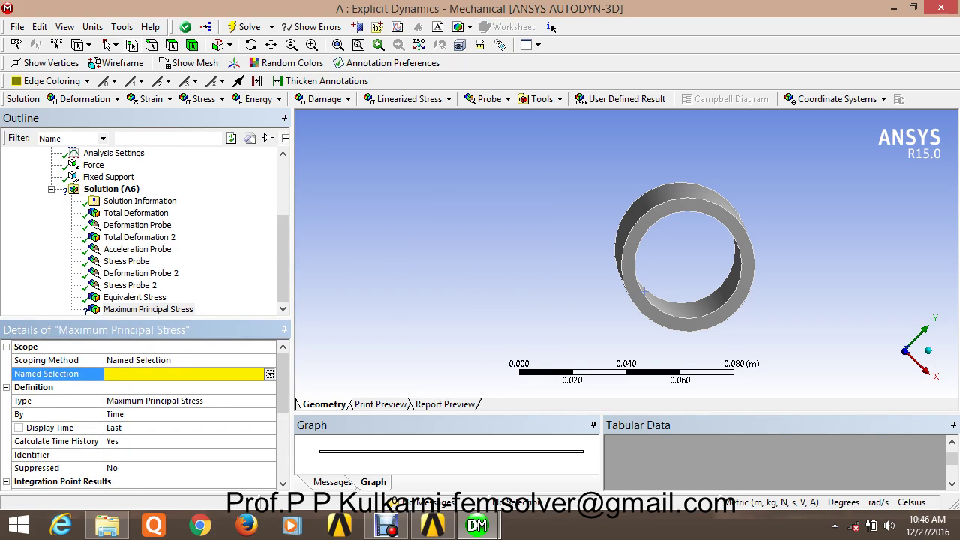
{"action": "left_click", "coordinate": [269, 373]}
{"action": "left_click", "coordinate": [114, 405]}
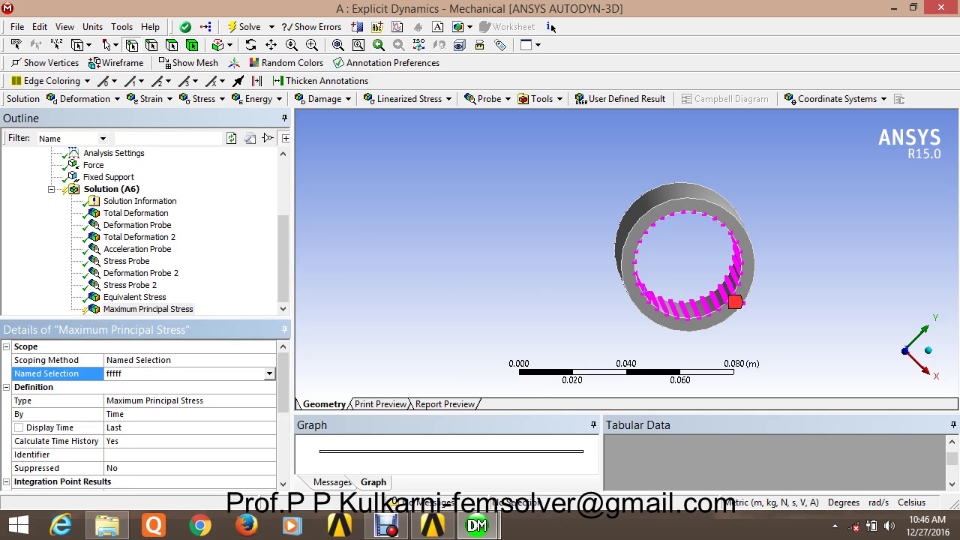
{"action": "right_click", "coordinate": [149, 309]}
{"action": "left_click", "coordinate": [202, 342]}
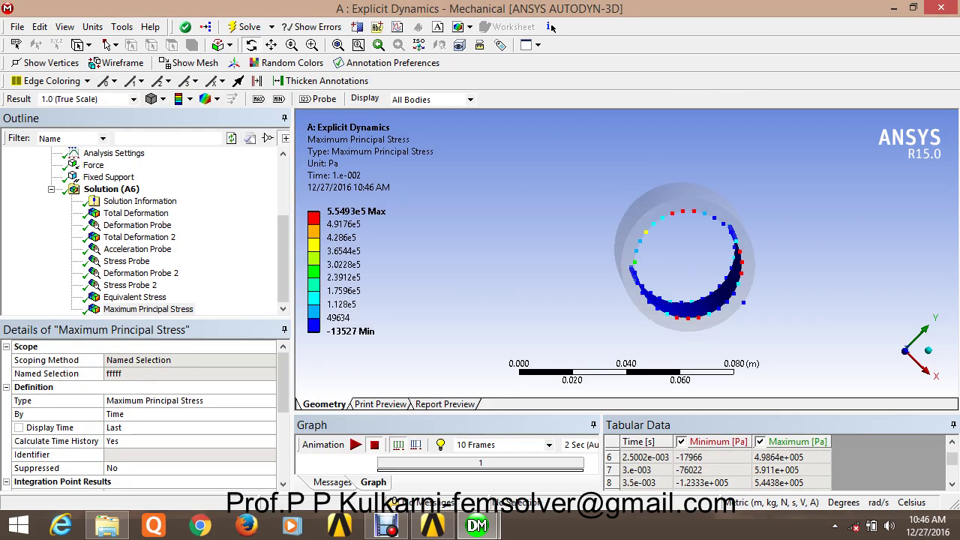
Step: Review the Maximum Principal Stress contour and graph along the tube, and the Total Deformation and Total Deformation 2 results
{"action": "middle_click_drag", "start_coordinate": [705, 262], "coordinate": [571, 262]}
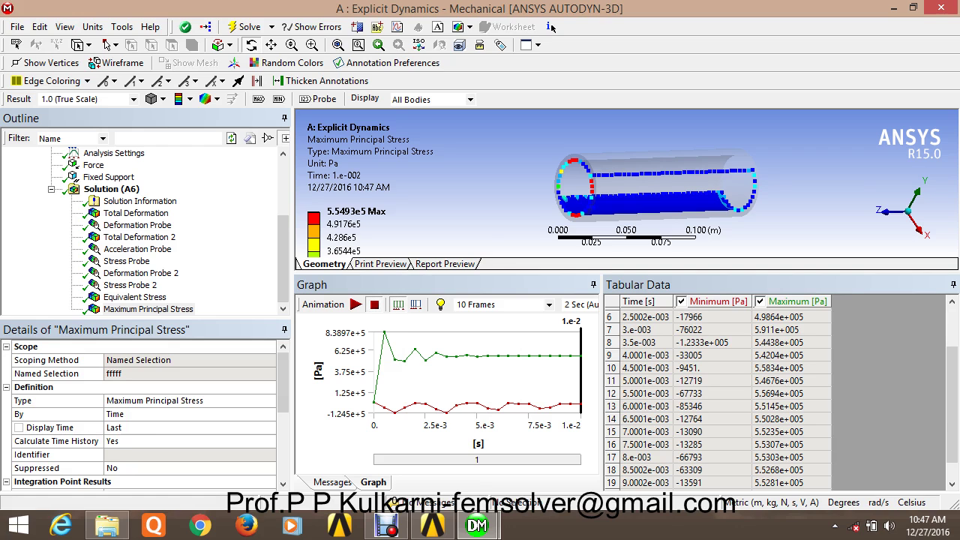
{"action": "left_click", "coordinate": [135, 214]}
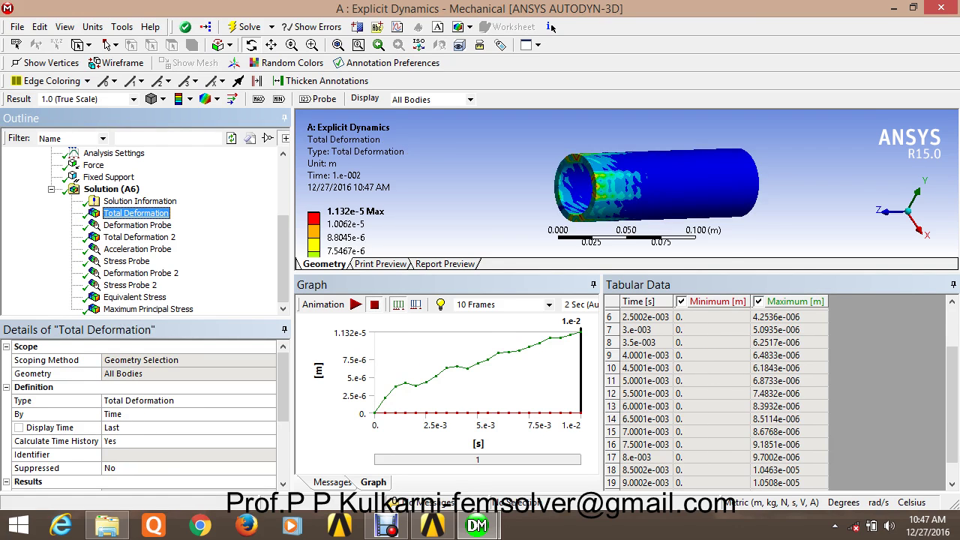
{"action": "key", "text": "Down"}
{"action": "key", "text": "Down"}
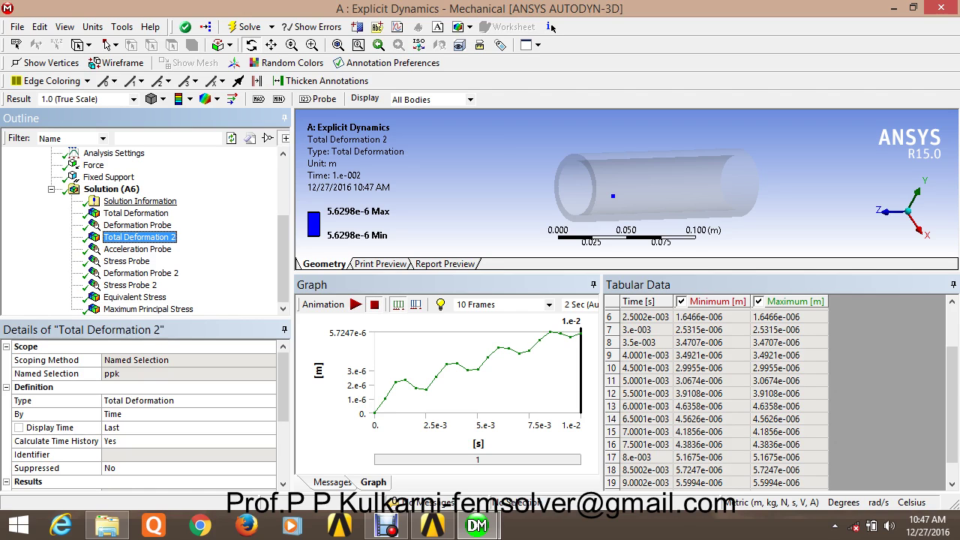
Step: Generate the report preview for the project
{"action": "mouse_move", "coordinate": [386, 525]}
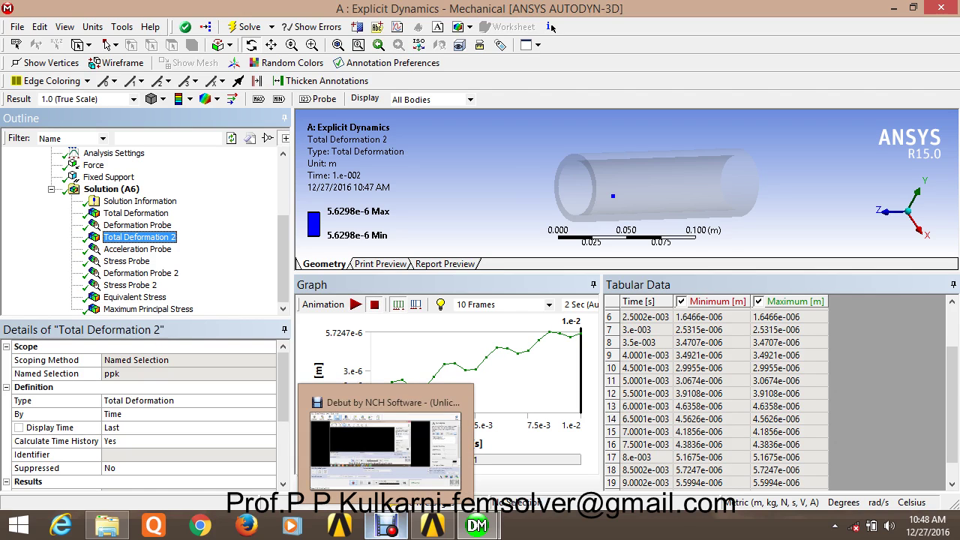
{"action": "left_click", "coordinate": [444, 263]}
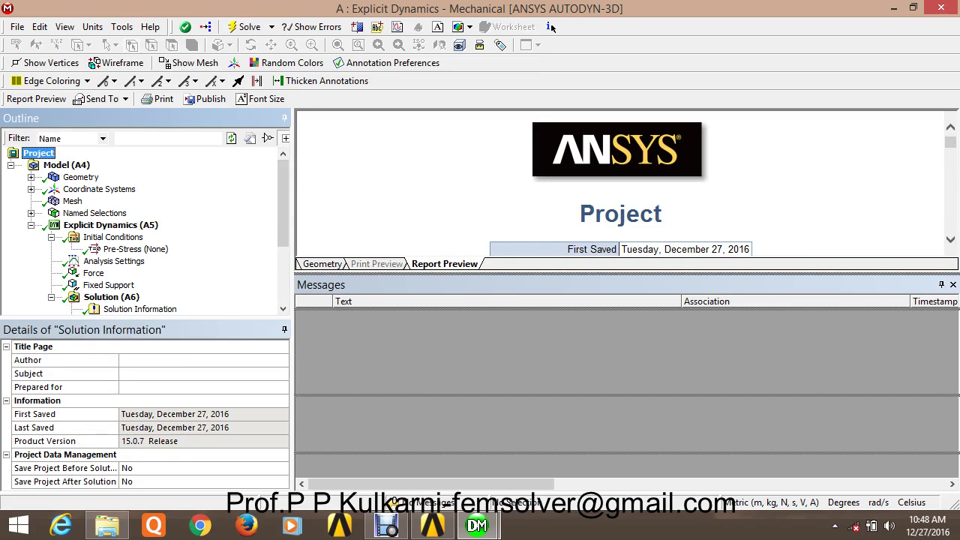
Step: Review the generated report from the project title through the named selection and stress probe tables to the Structural Steel material data
{"action": "scroll", "coordinate": [621, 277], "scroll_direction": "down", "scroll_amount": 20}
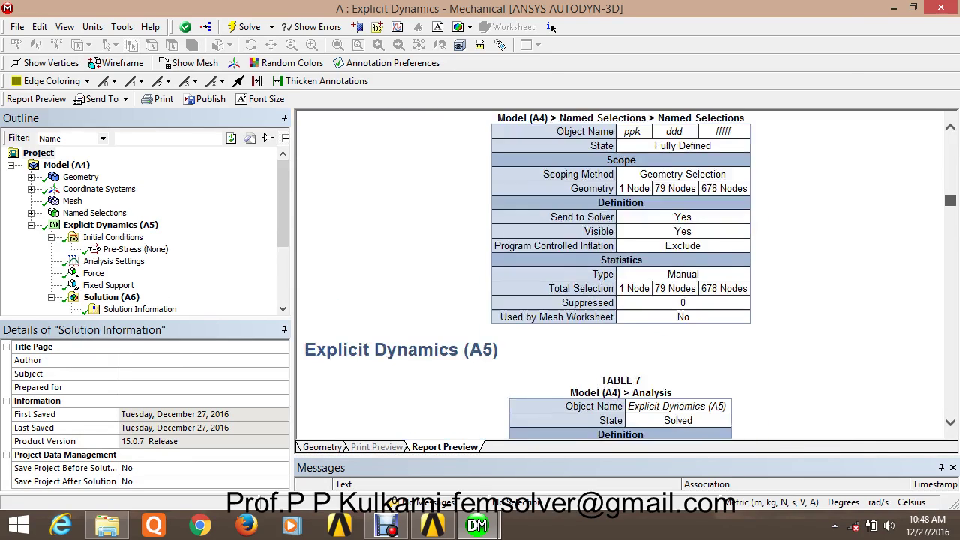
{"action": "scroll", "coordinate": [552, 27], "scroll_direction": "down", "scroll_amount": 20}
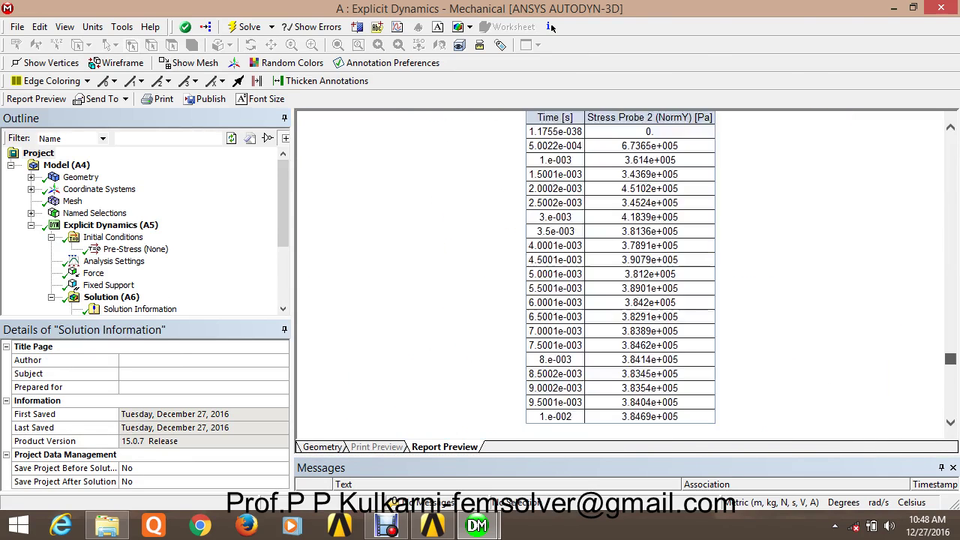
{"action": "scroll", "coordinate": [551, 28], "scroll_direction": "down", "scroll_amount": 20}
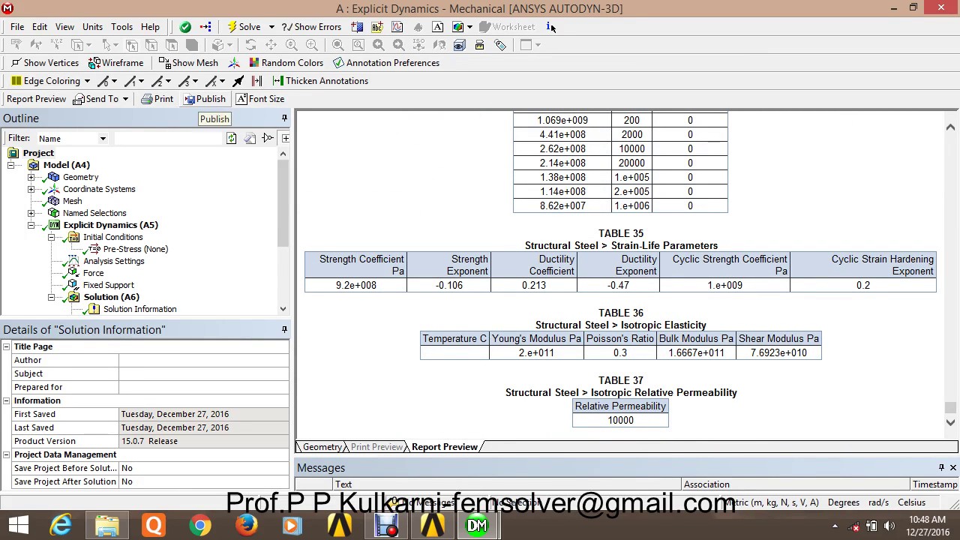
Step: Send the previewed project report to Microsoft Word
{"action": "left_click", "coordinate": [99, 99]}
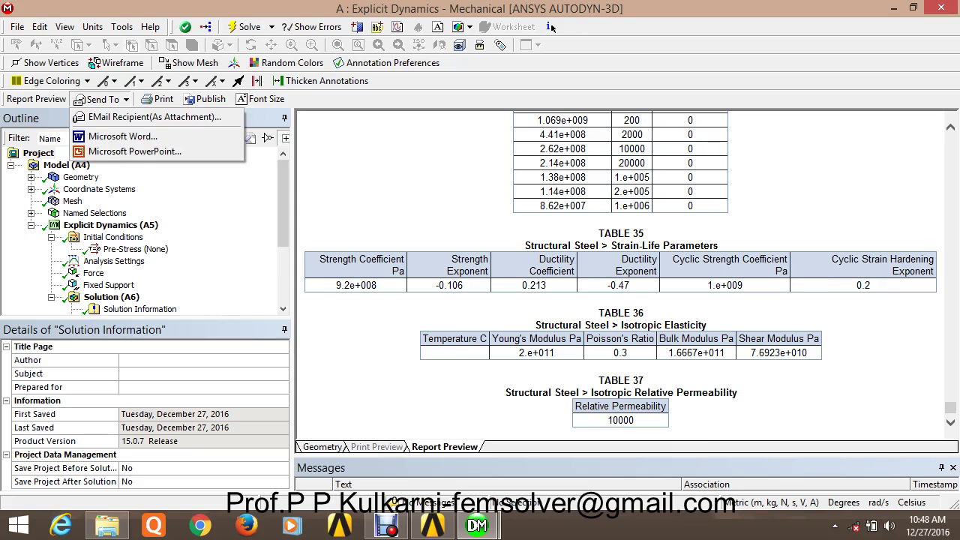
{"action": "key", "text": "Up"}
{"action": "key", "text": "Up"}
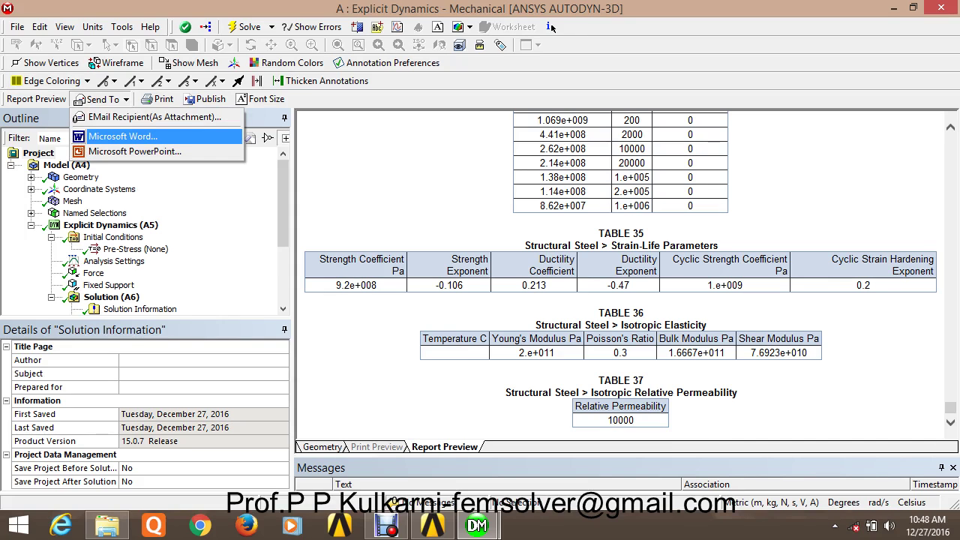
{"action": "key", "text": "Return"}
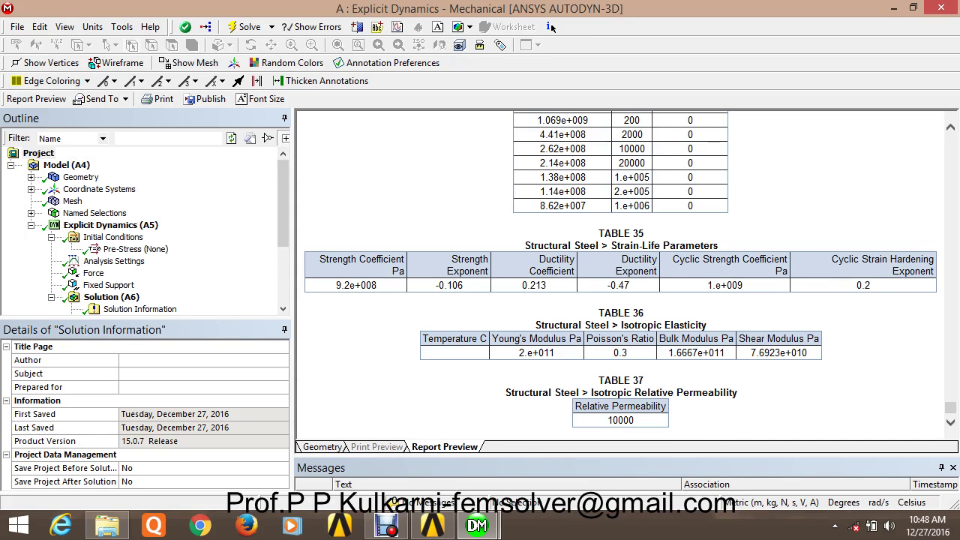